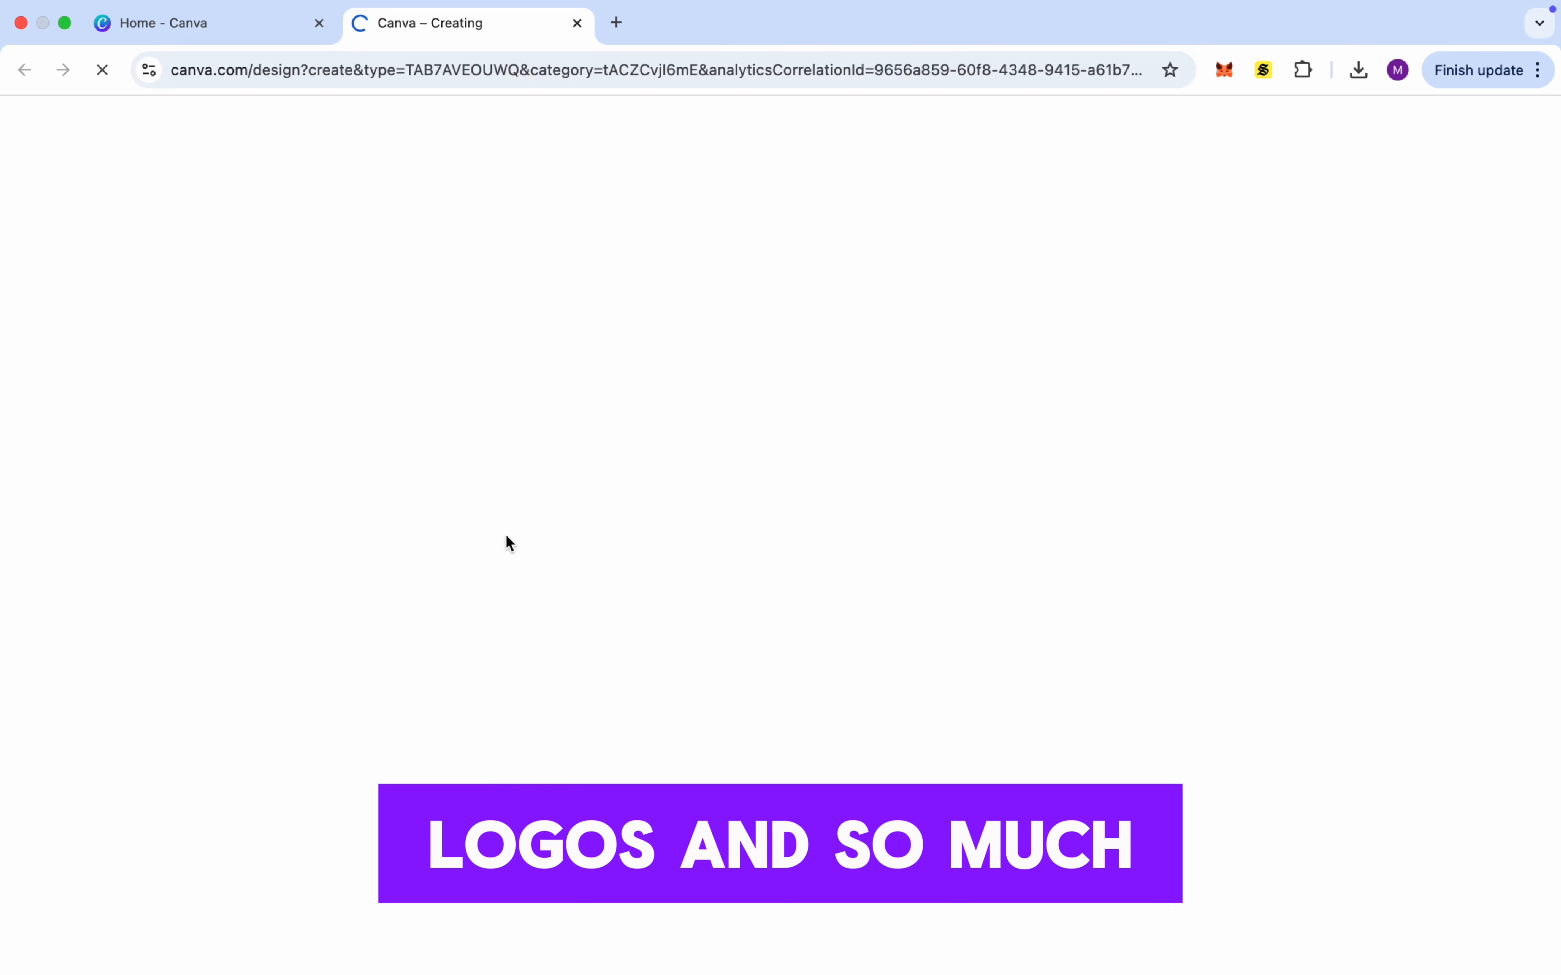
# - Return to the Canva home page and create a blank YouTube Thumbnail design
pyautogui.click(289, 21)
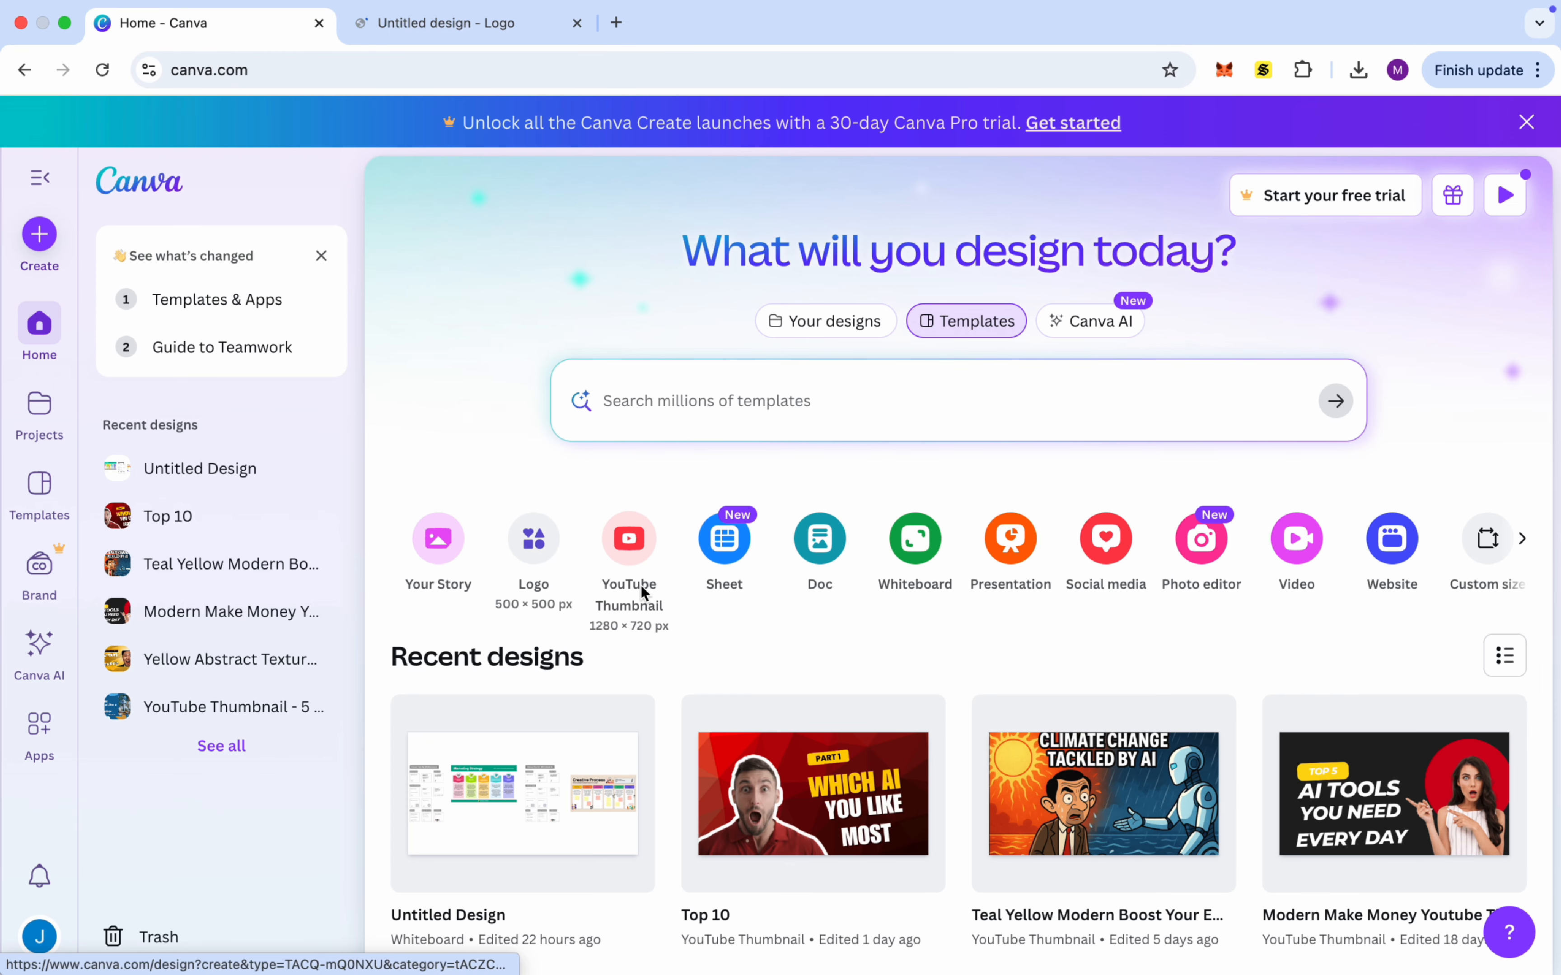
pyautogui.click(633, 602)
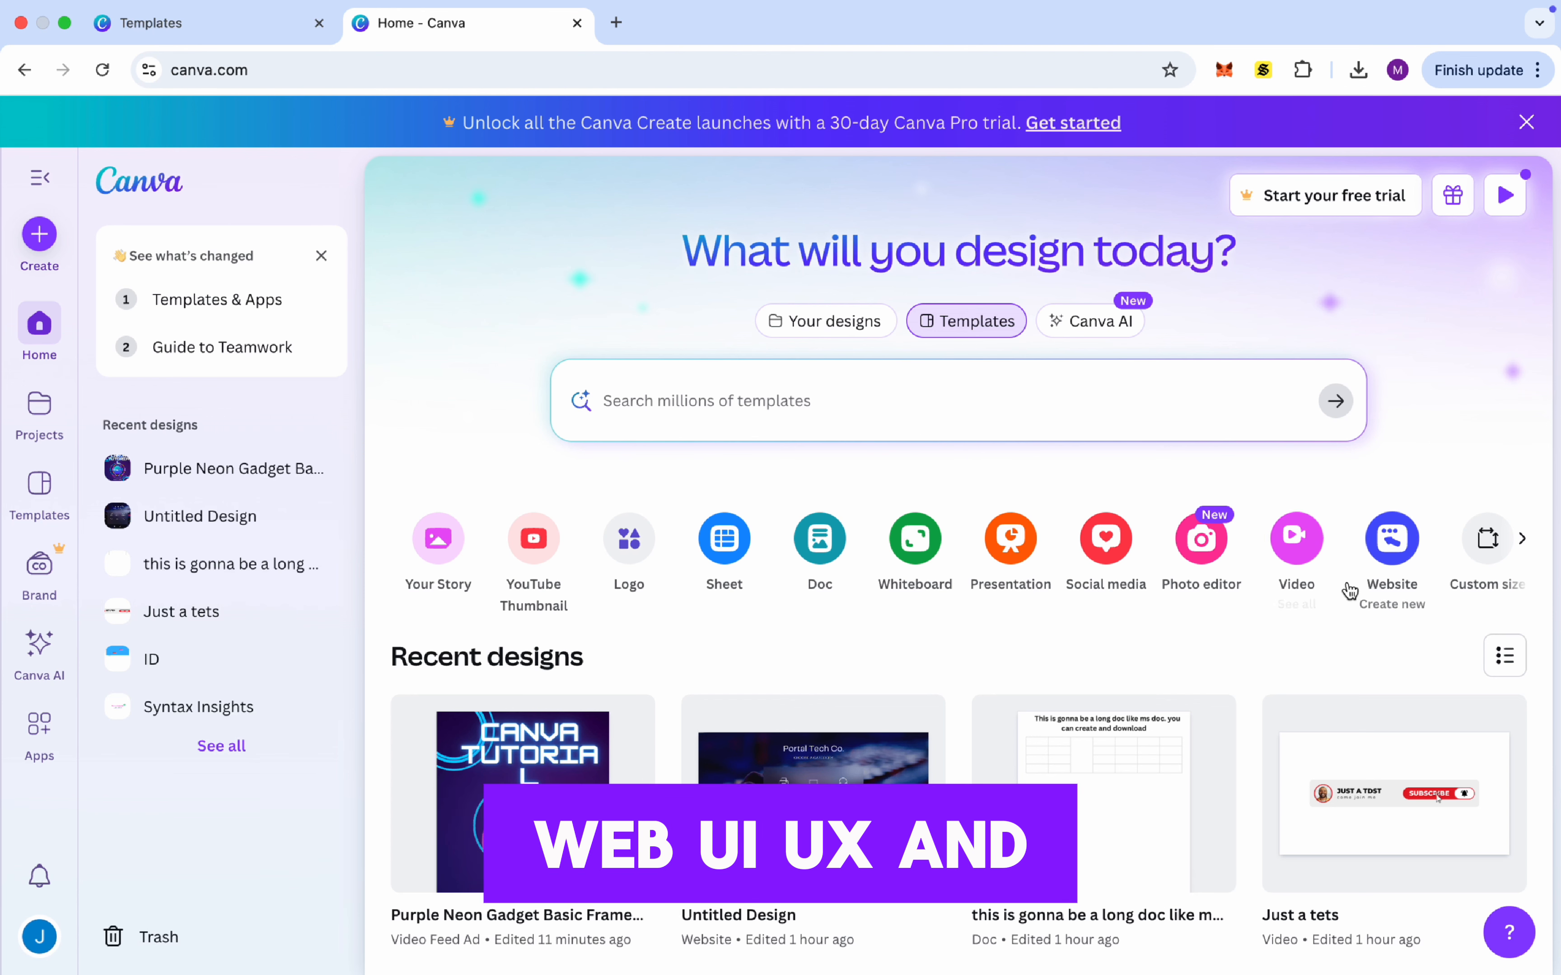
# - Look through the further design types, the existing designs and the template collection on the home page
pyautogui.click(1522, 545)
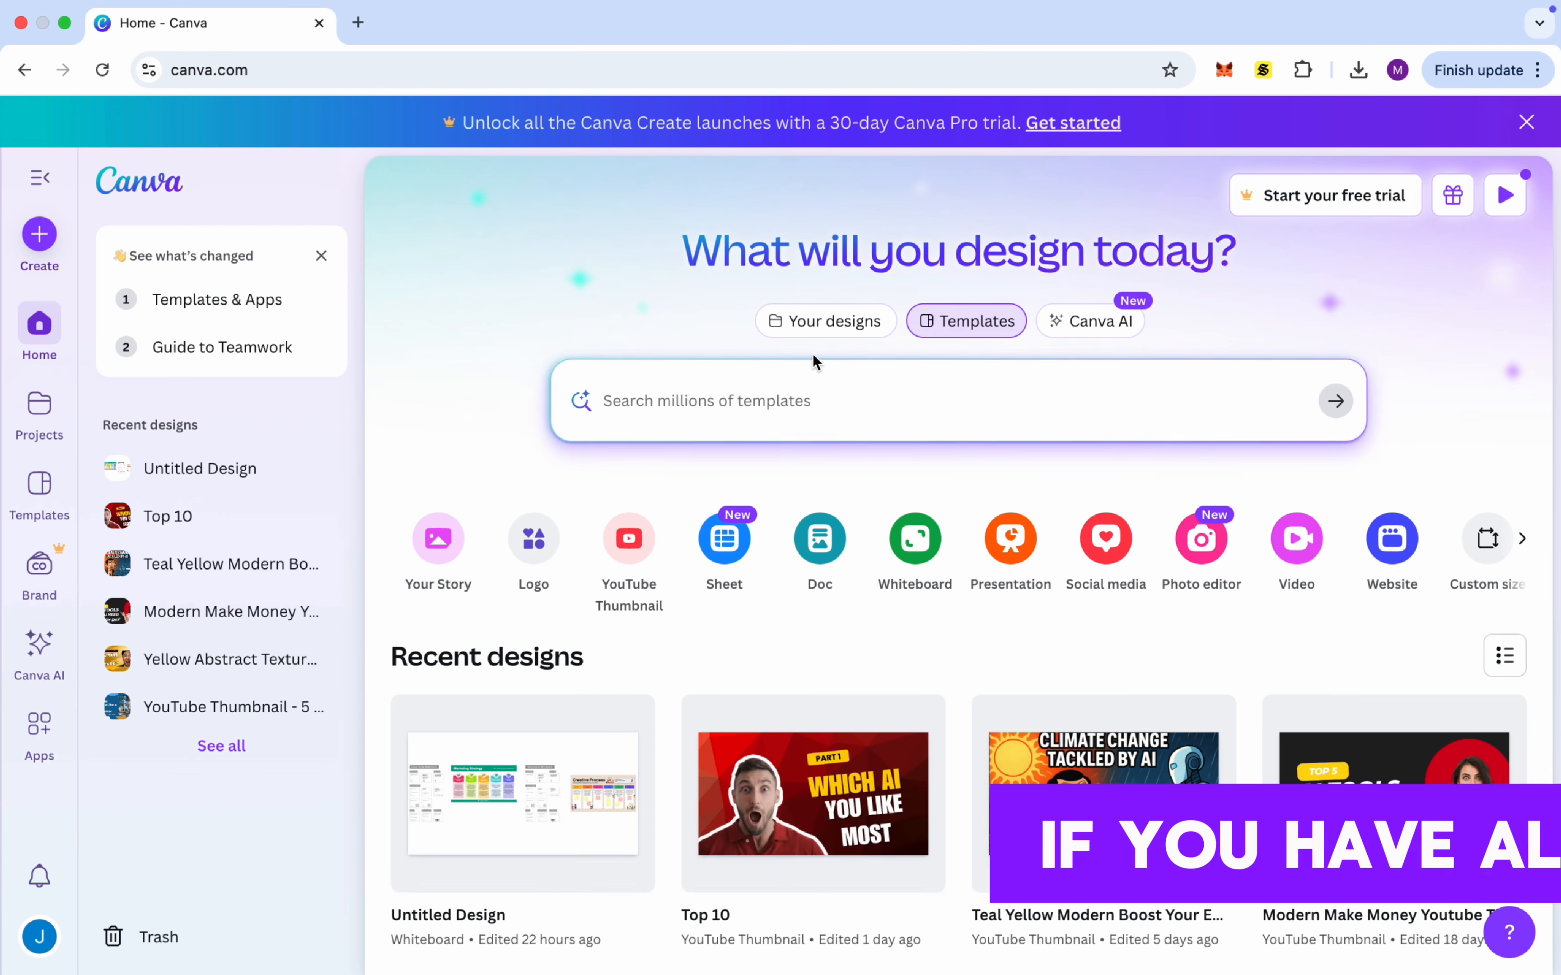
pyautogui.click(826, 334)
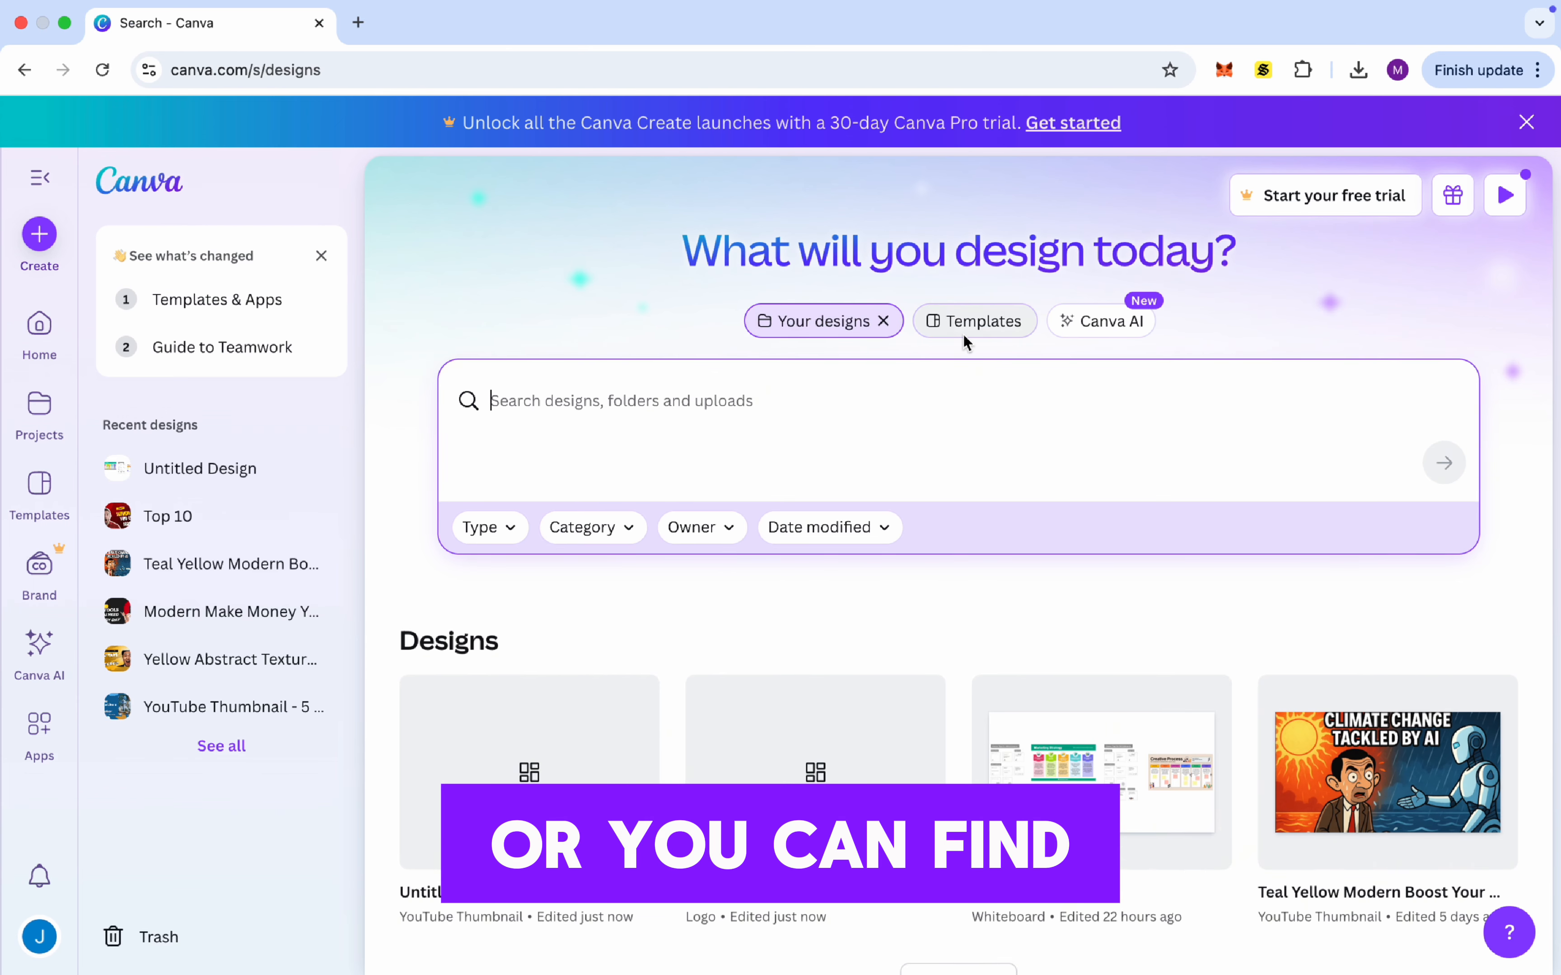
pyautogui.click(991, 323)
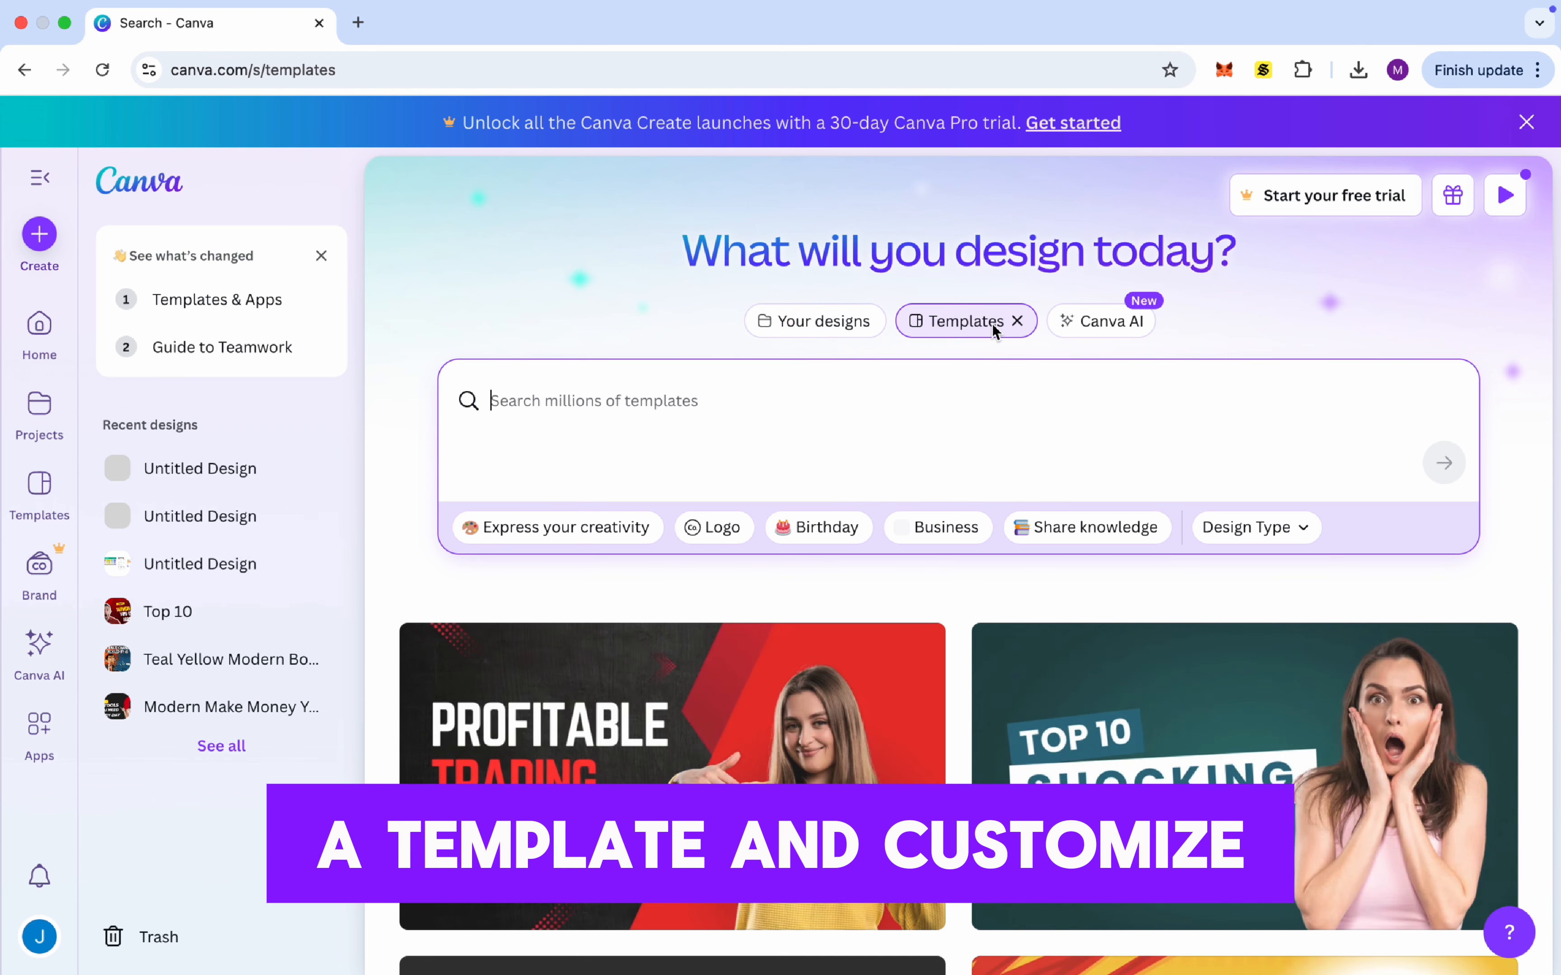
# - Draft the Canva AI prompt "type your prompt here........" without submitting it
pyautogui.click(1081, 321)
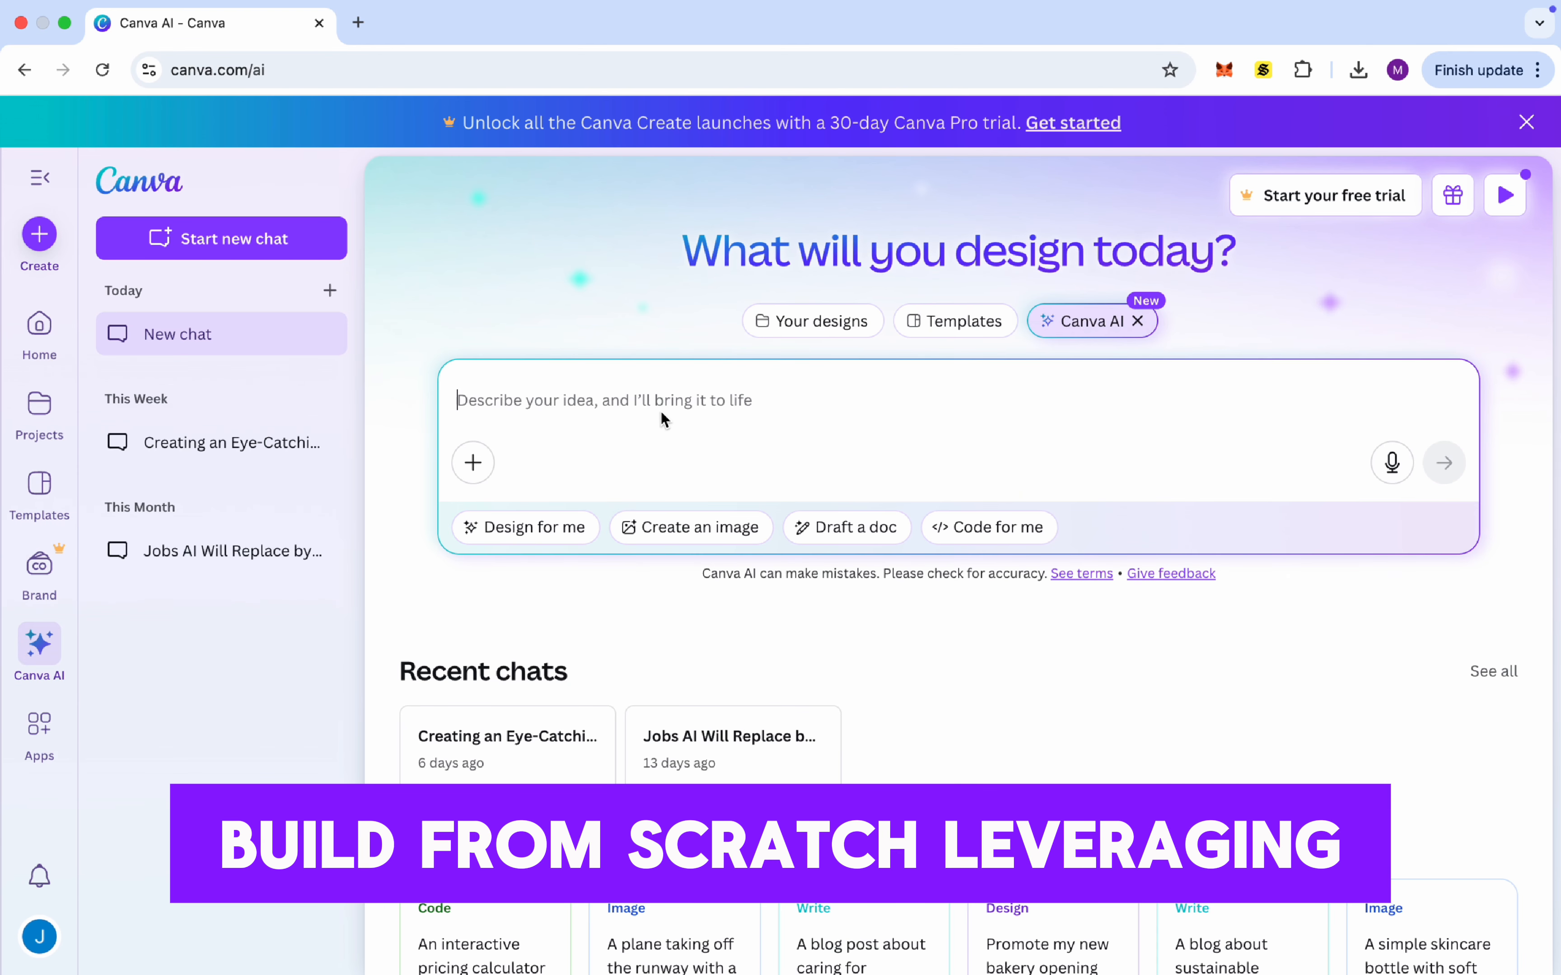
pyautogui.write('typ')
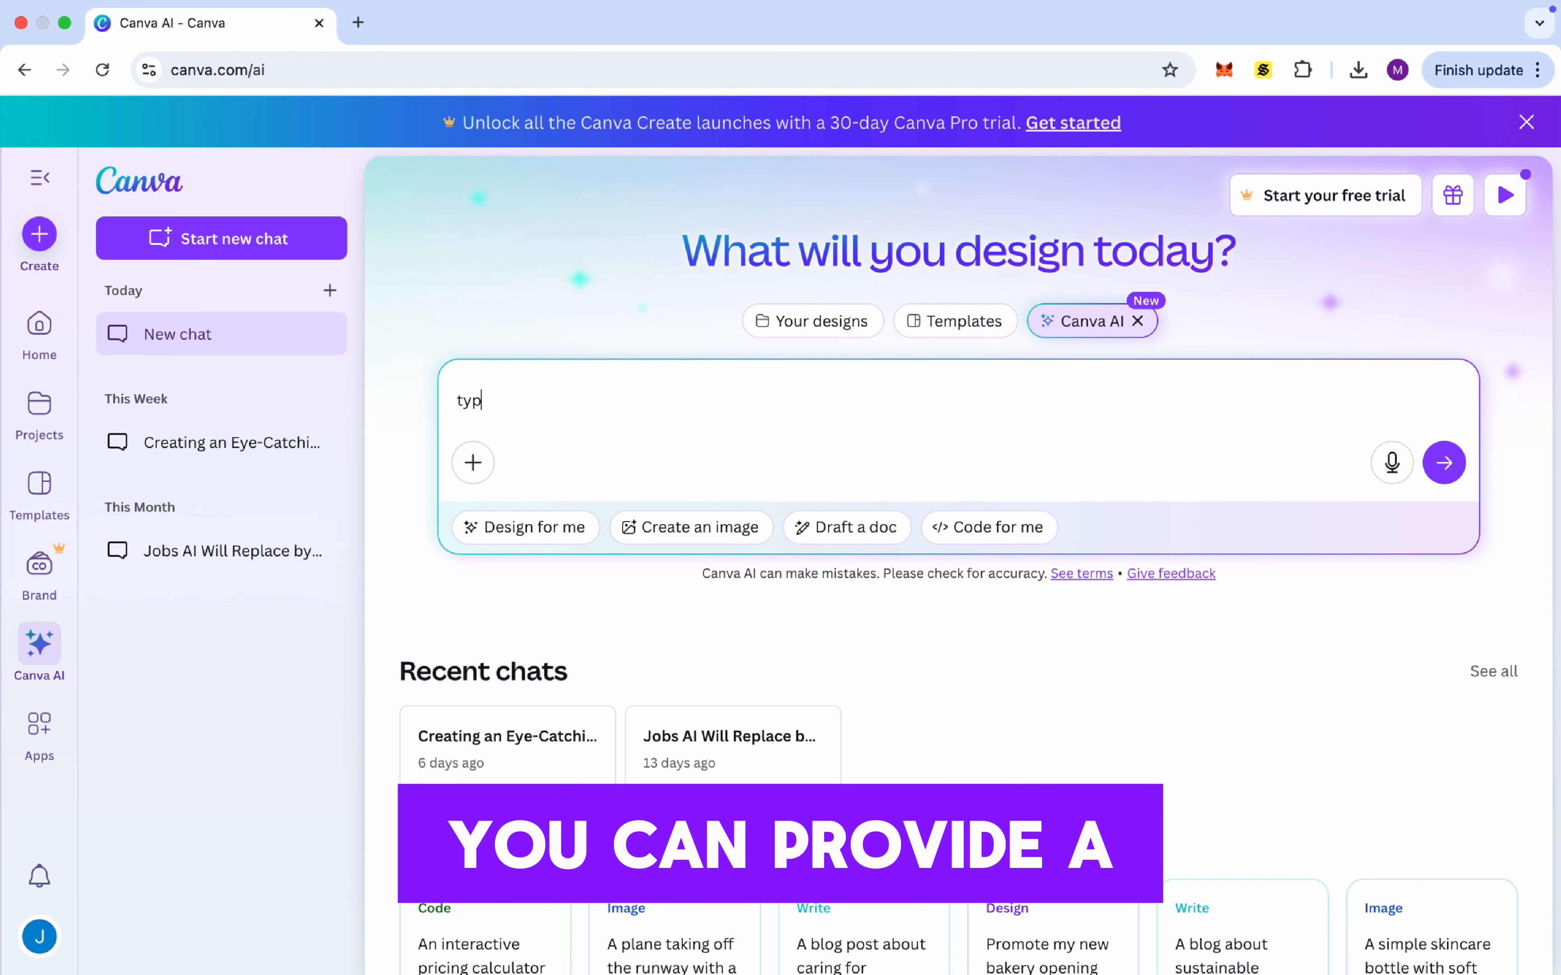
pyautogui.write('e your p')
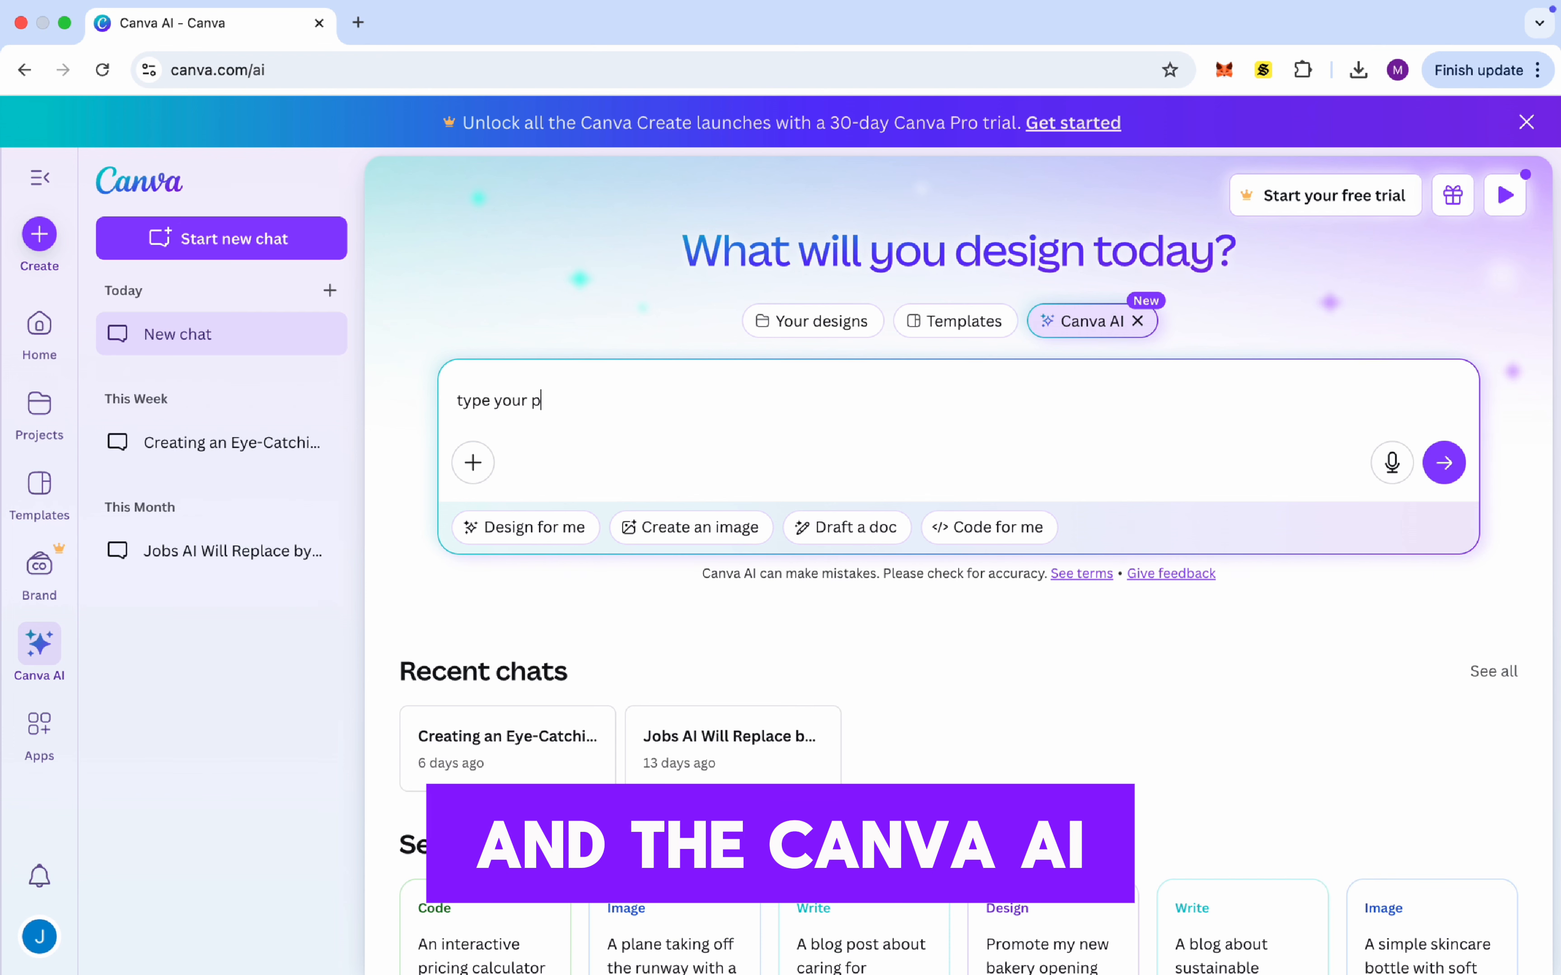
pyautogui.write('romp')
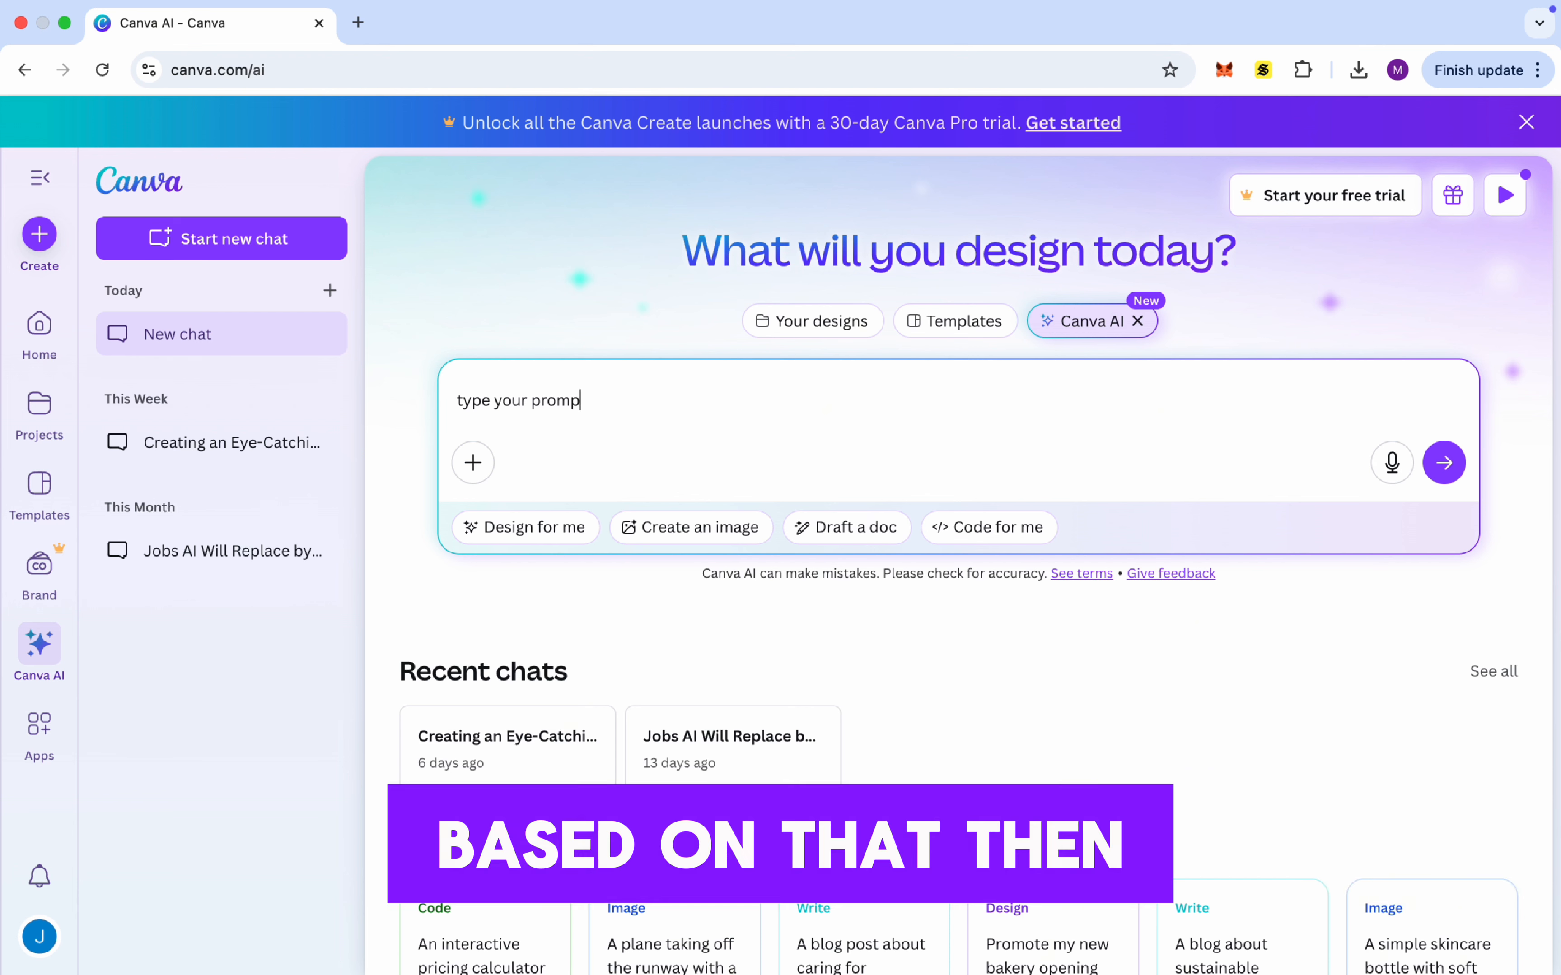
pyautogui.write('t here........')
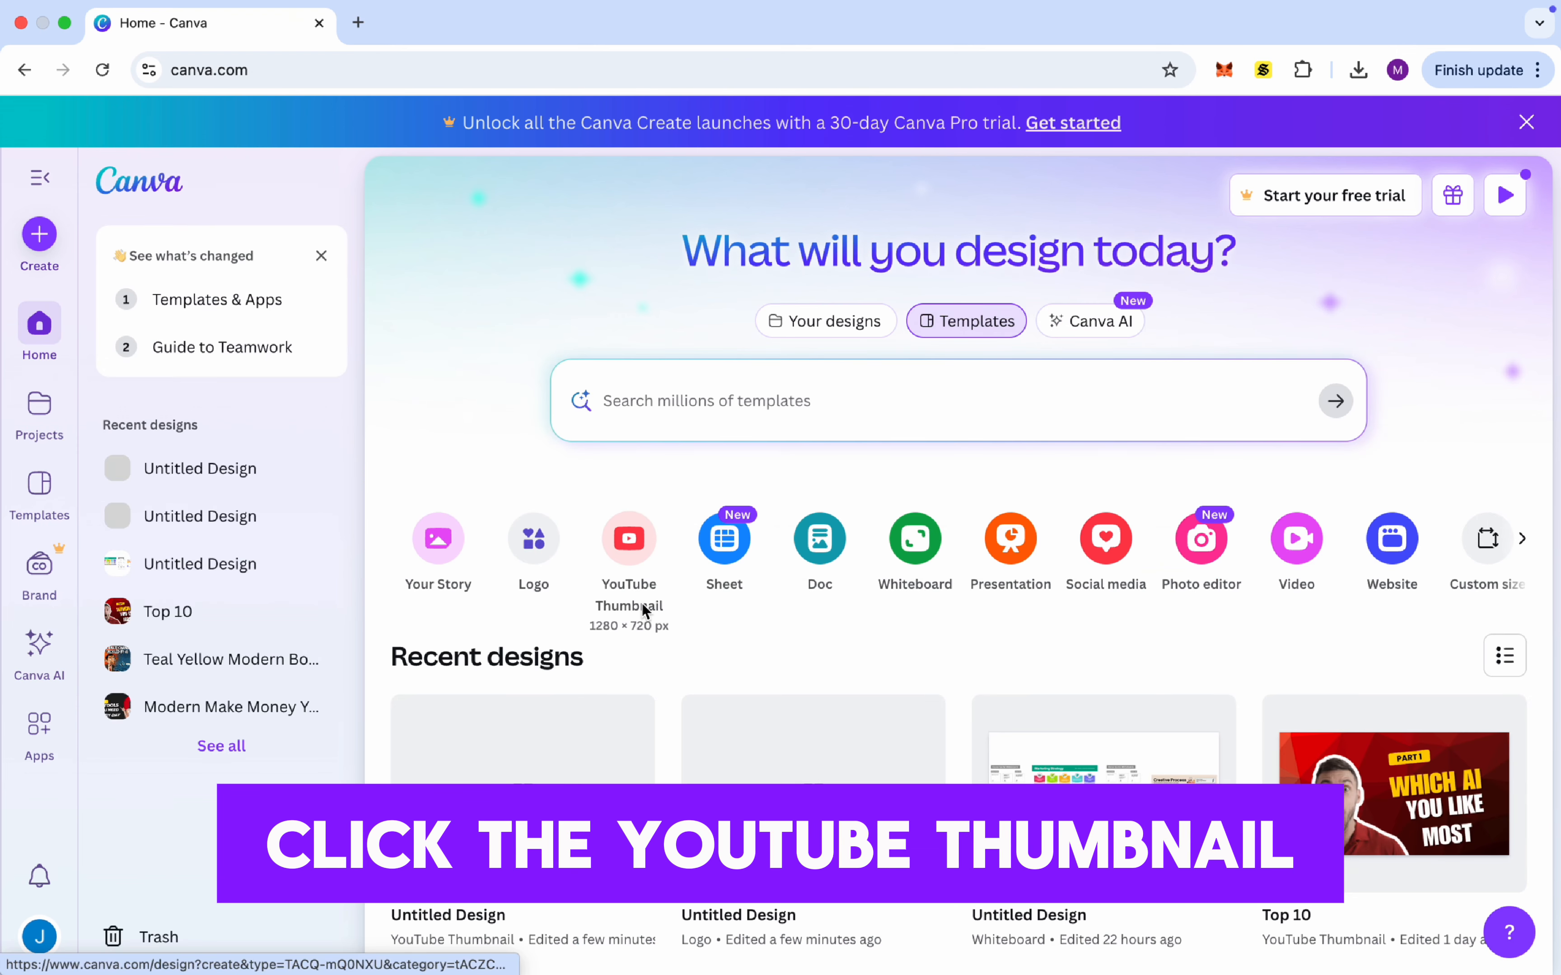
# - Create a new YouTube Thumbnail design and look through the templates and styles offered for it
pyautogui.click(641, 602)
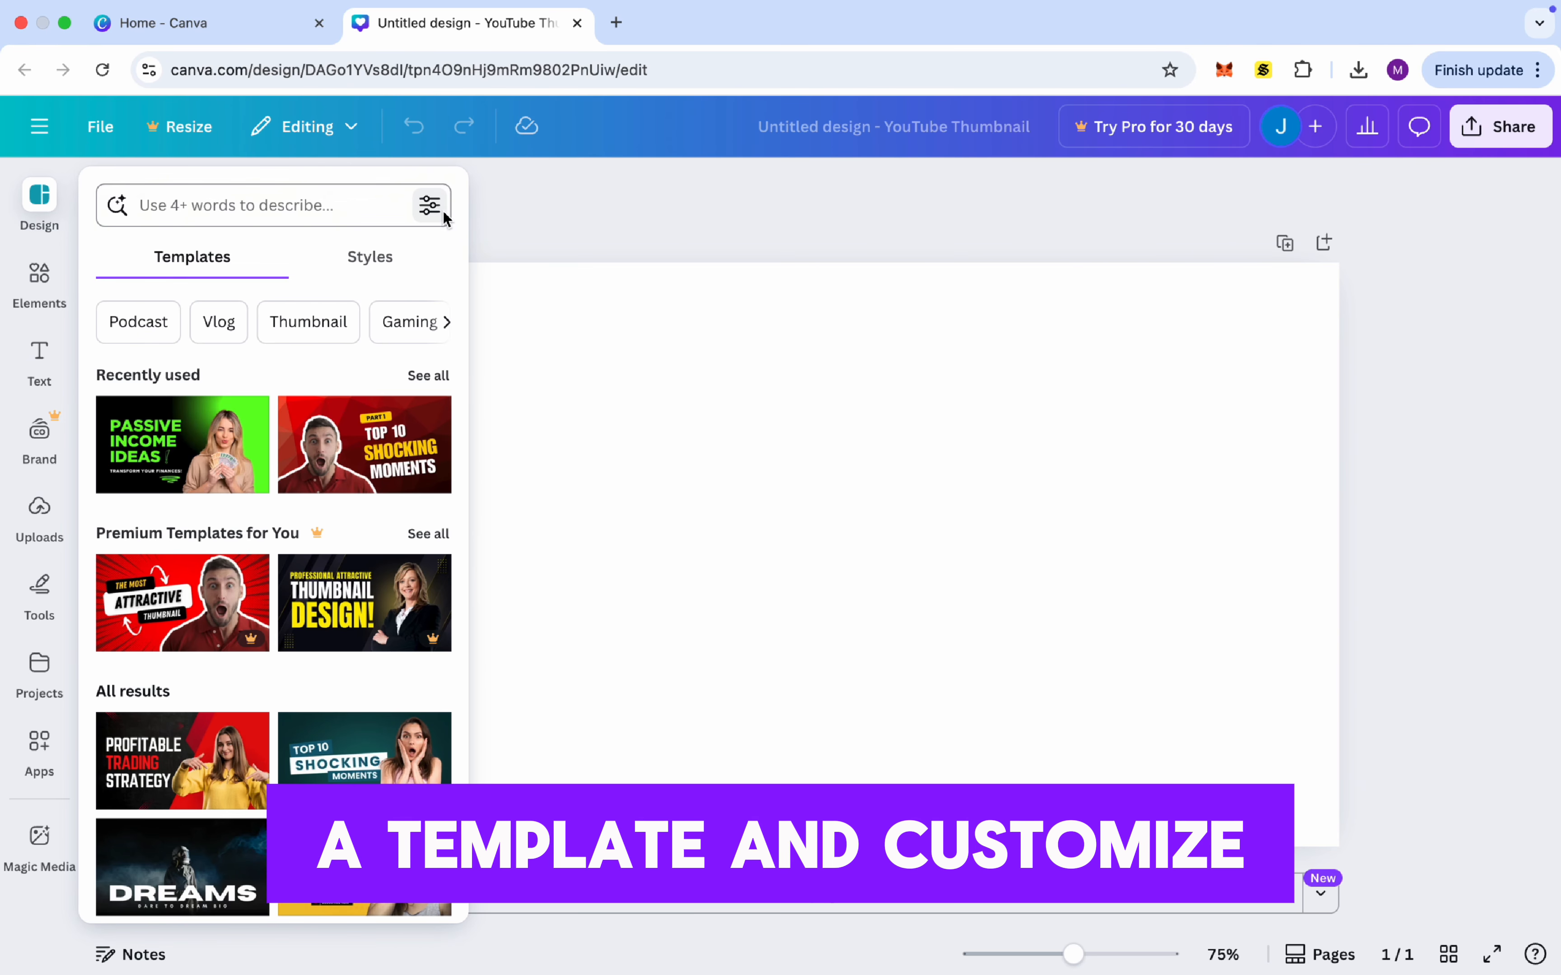
pyautogui.scroll(-15, 341, 847)
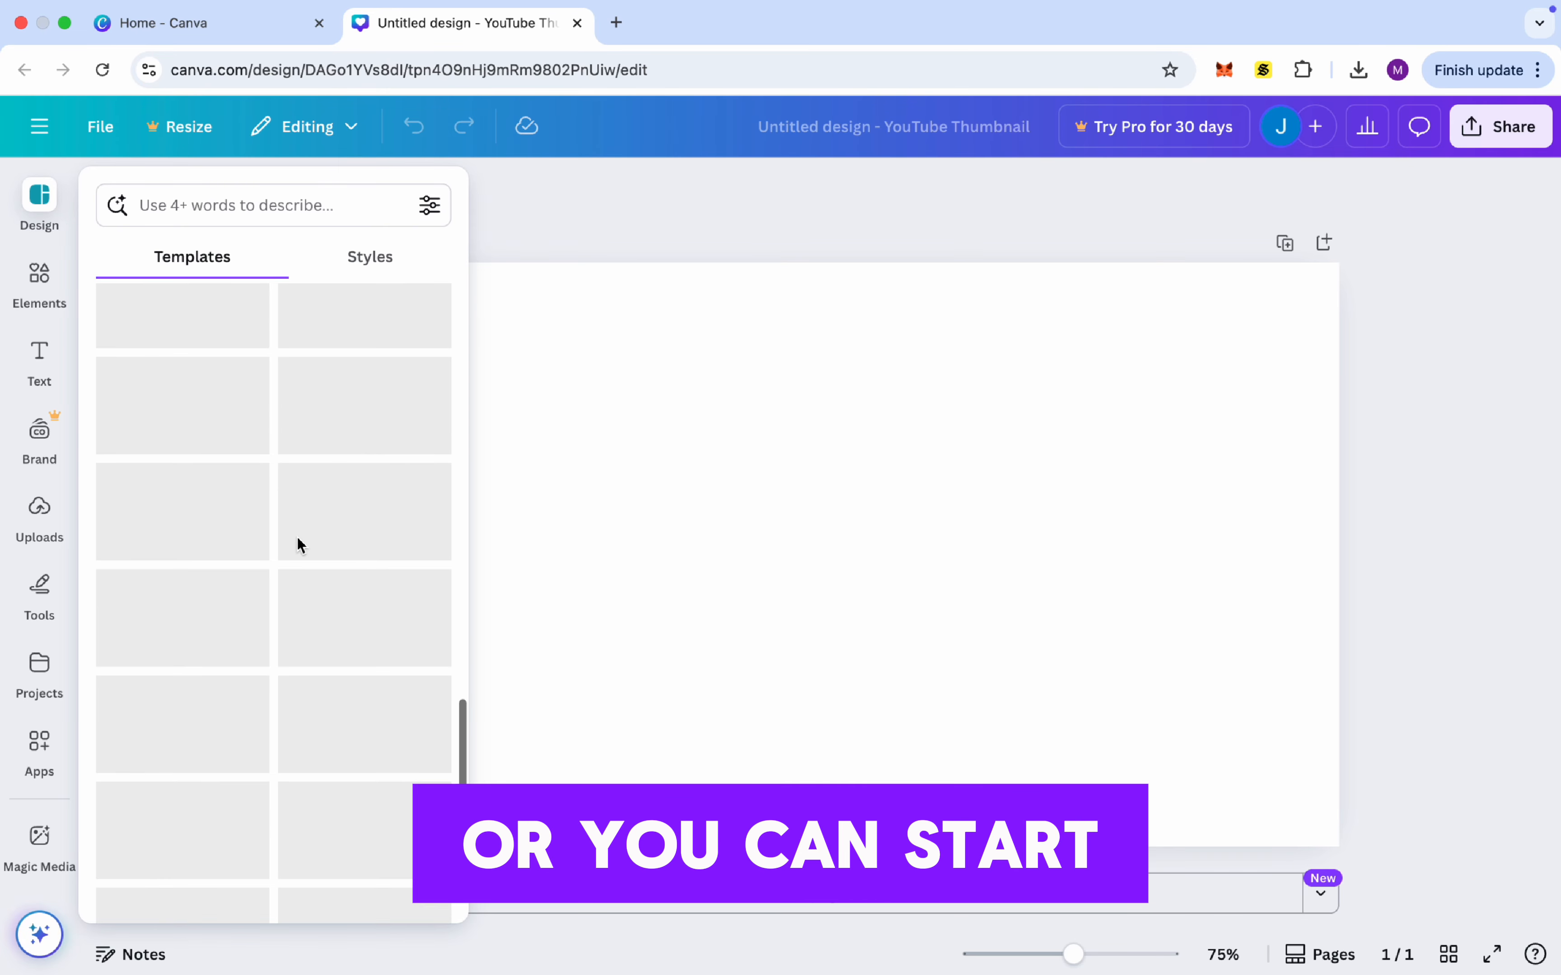
pyautogui.click(382, 257)
pyautogui.click(215, 261)
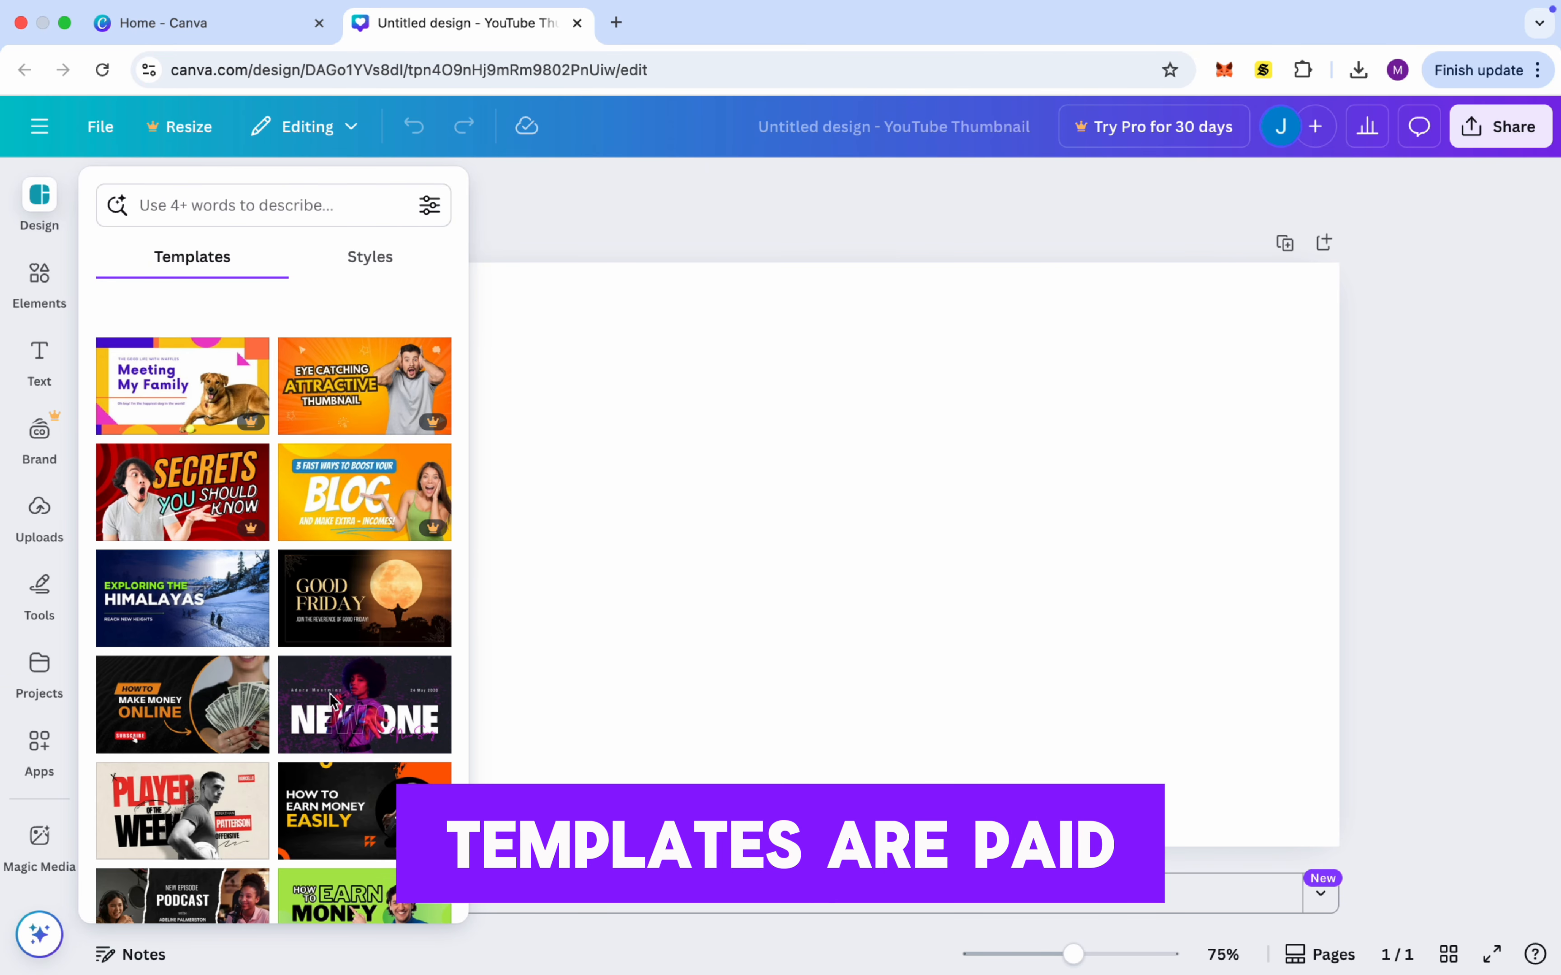
# - Find the yellow and black "Basics Graphic Design" thumbnail template and apply it to the blank page
pyautogui.scroll(-5, 334, 708)
pyautogui.scroll(-15, 334, 707)
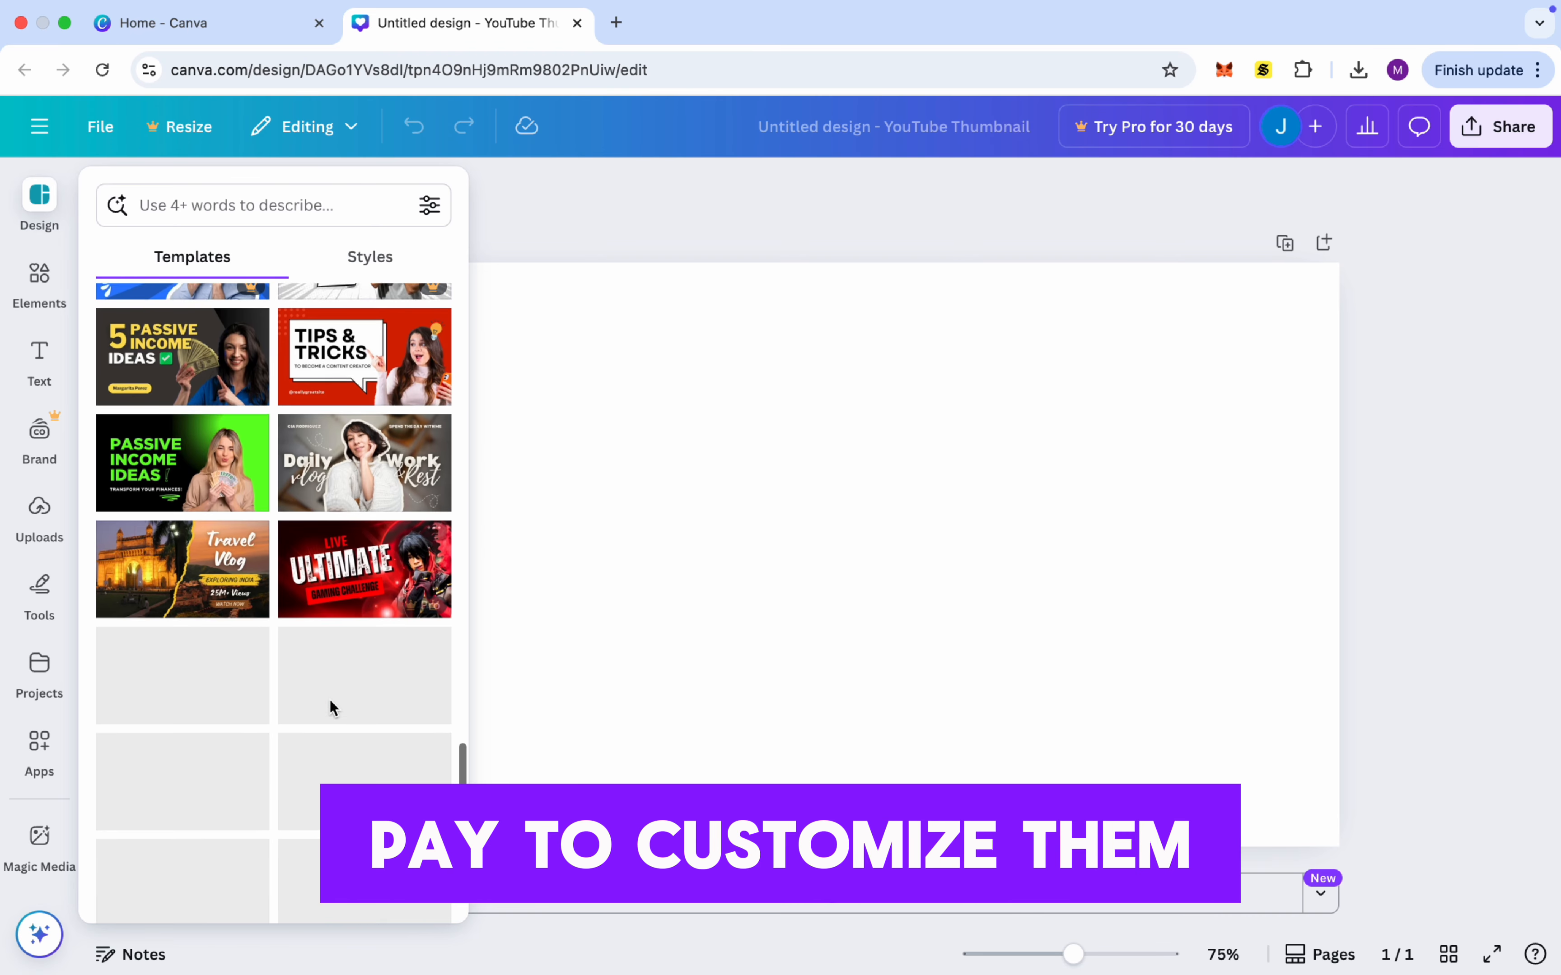
pyautogui.scroll(-2, 334, 707)
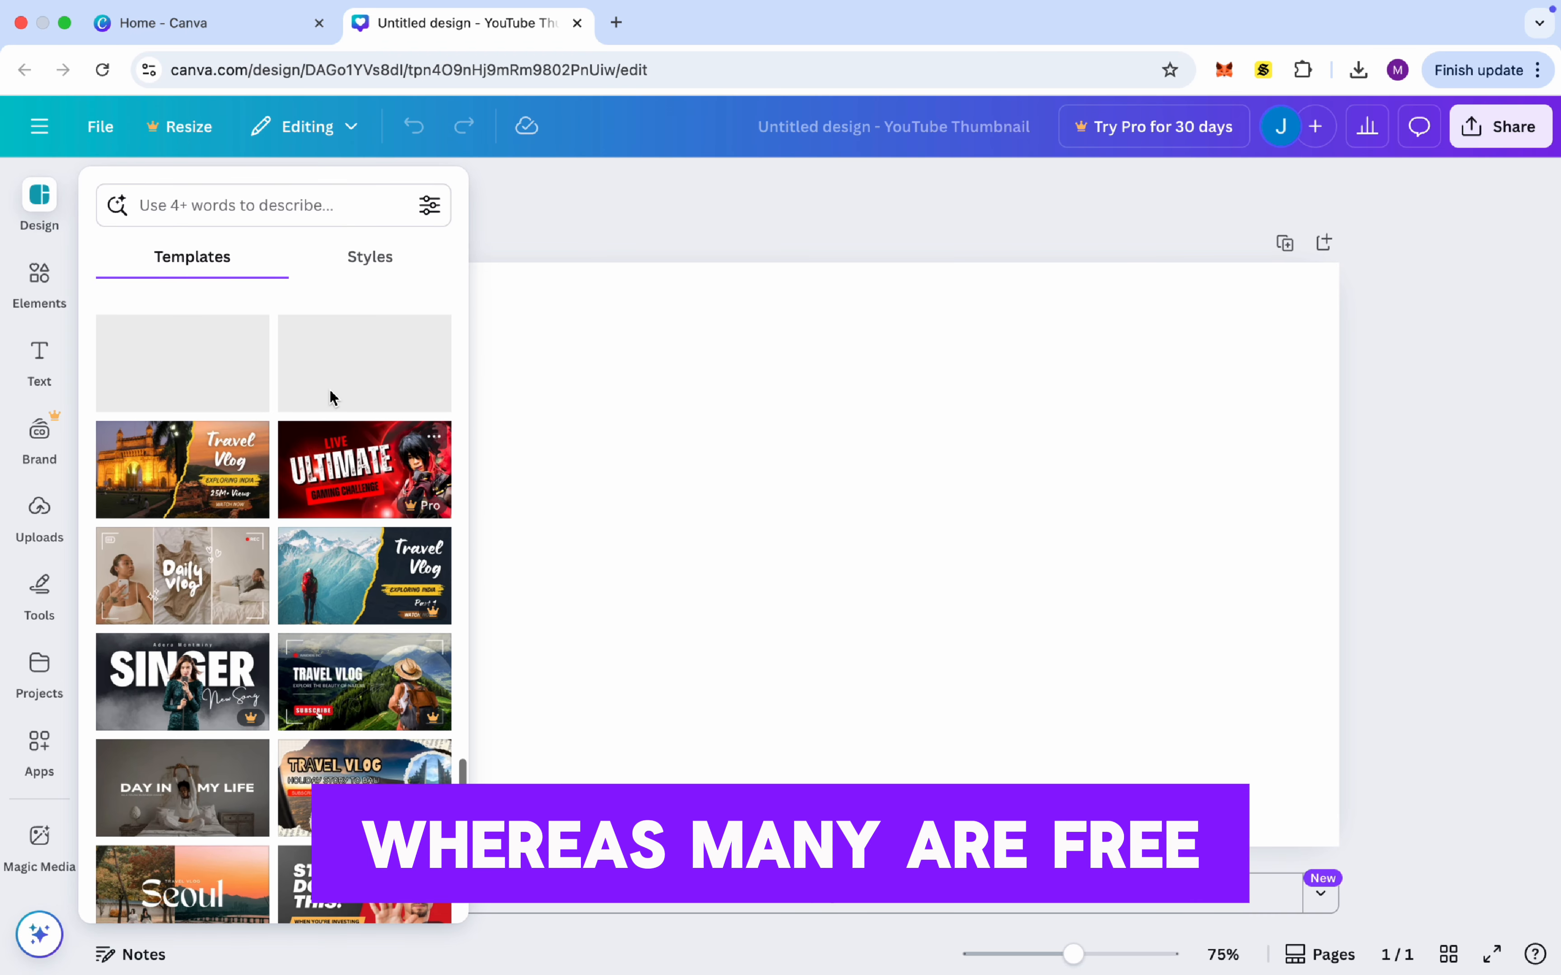
pyautogui.scroll(-20, 282, 645)
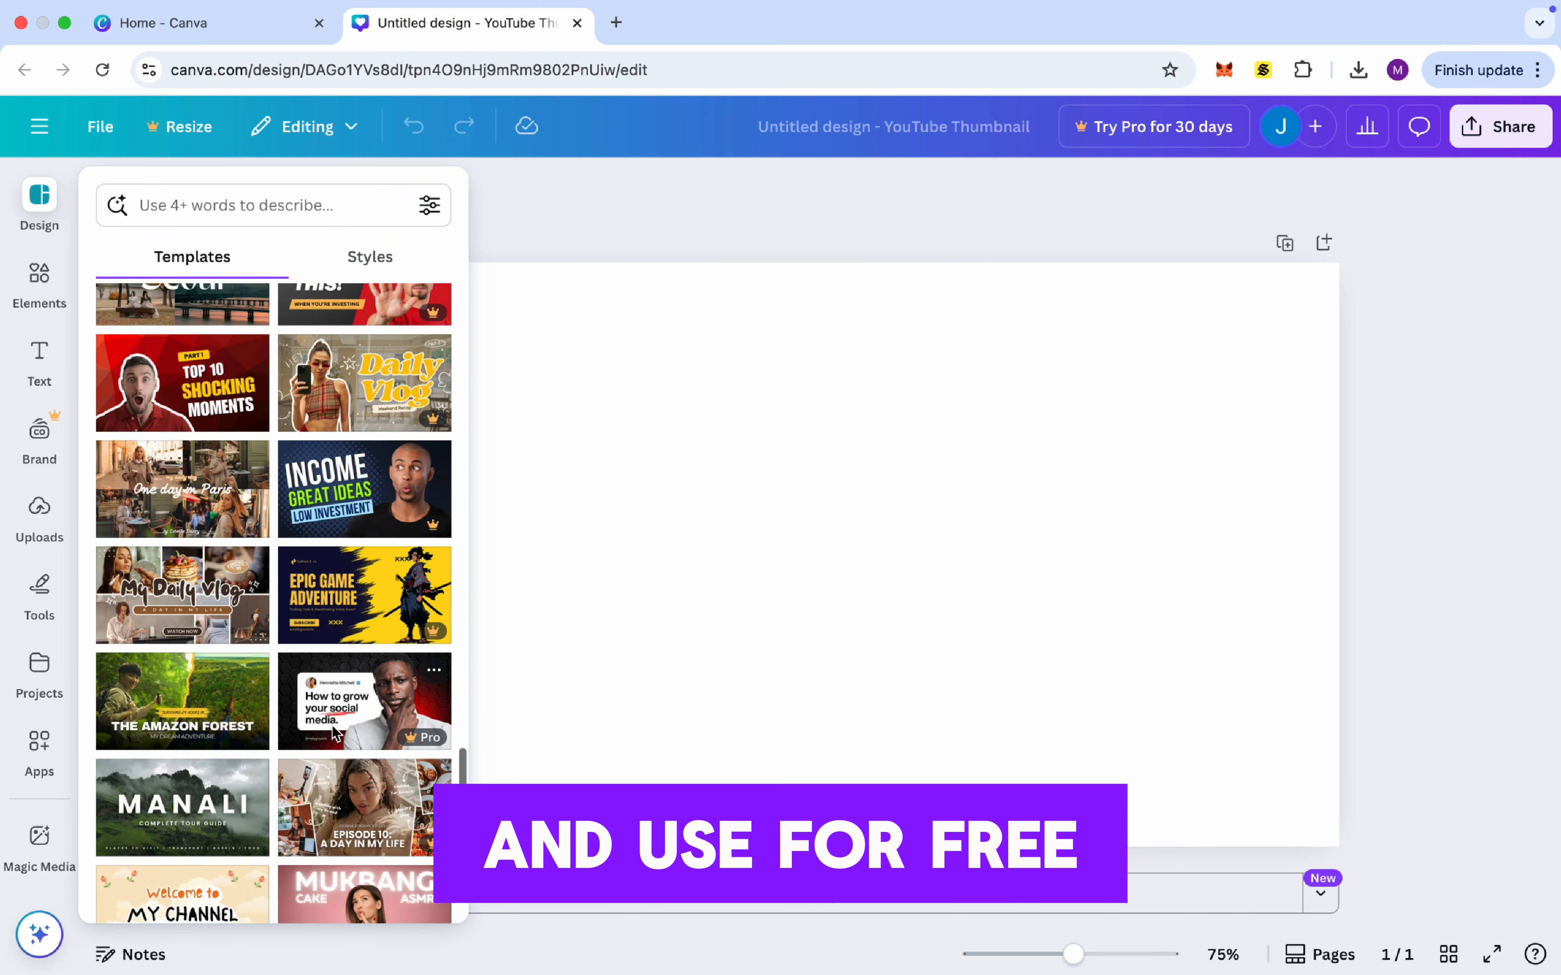
pyautogui.scroll(-6, 335, 734)
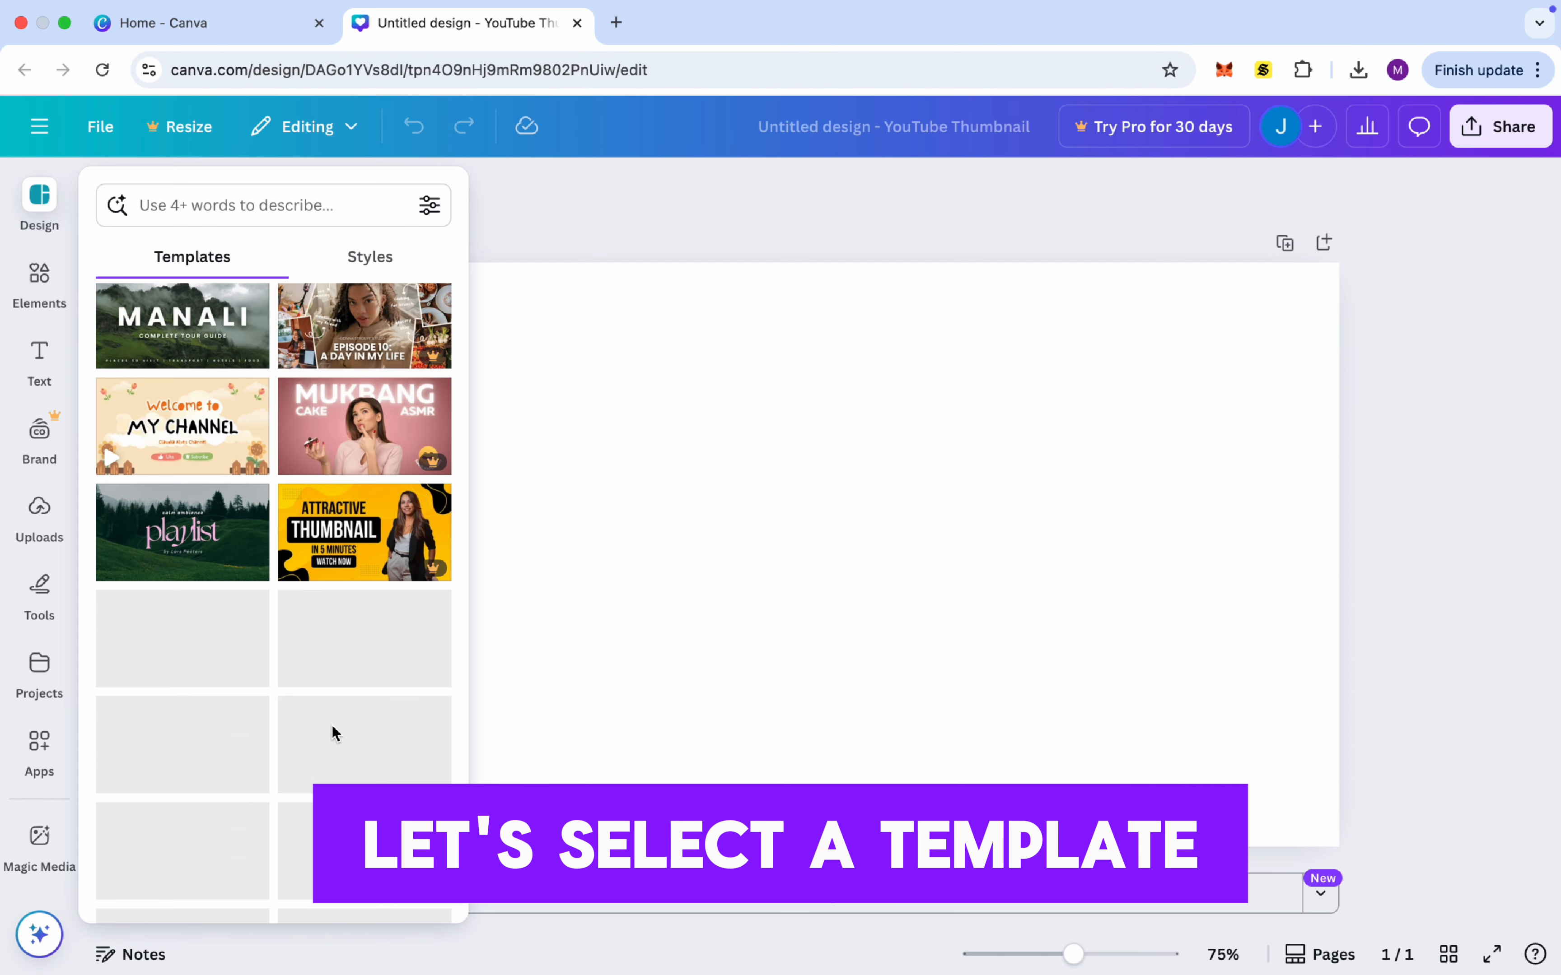
pyautogui.scroll(-6, 333, 733)
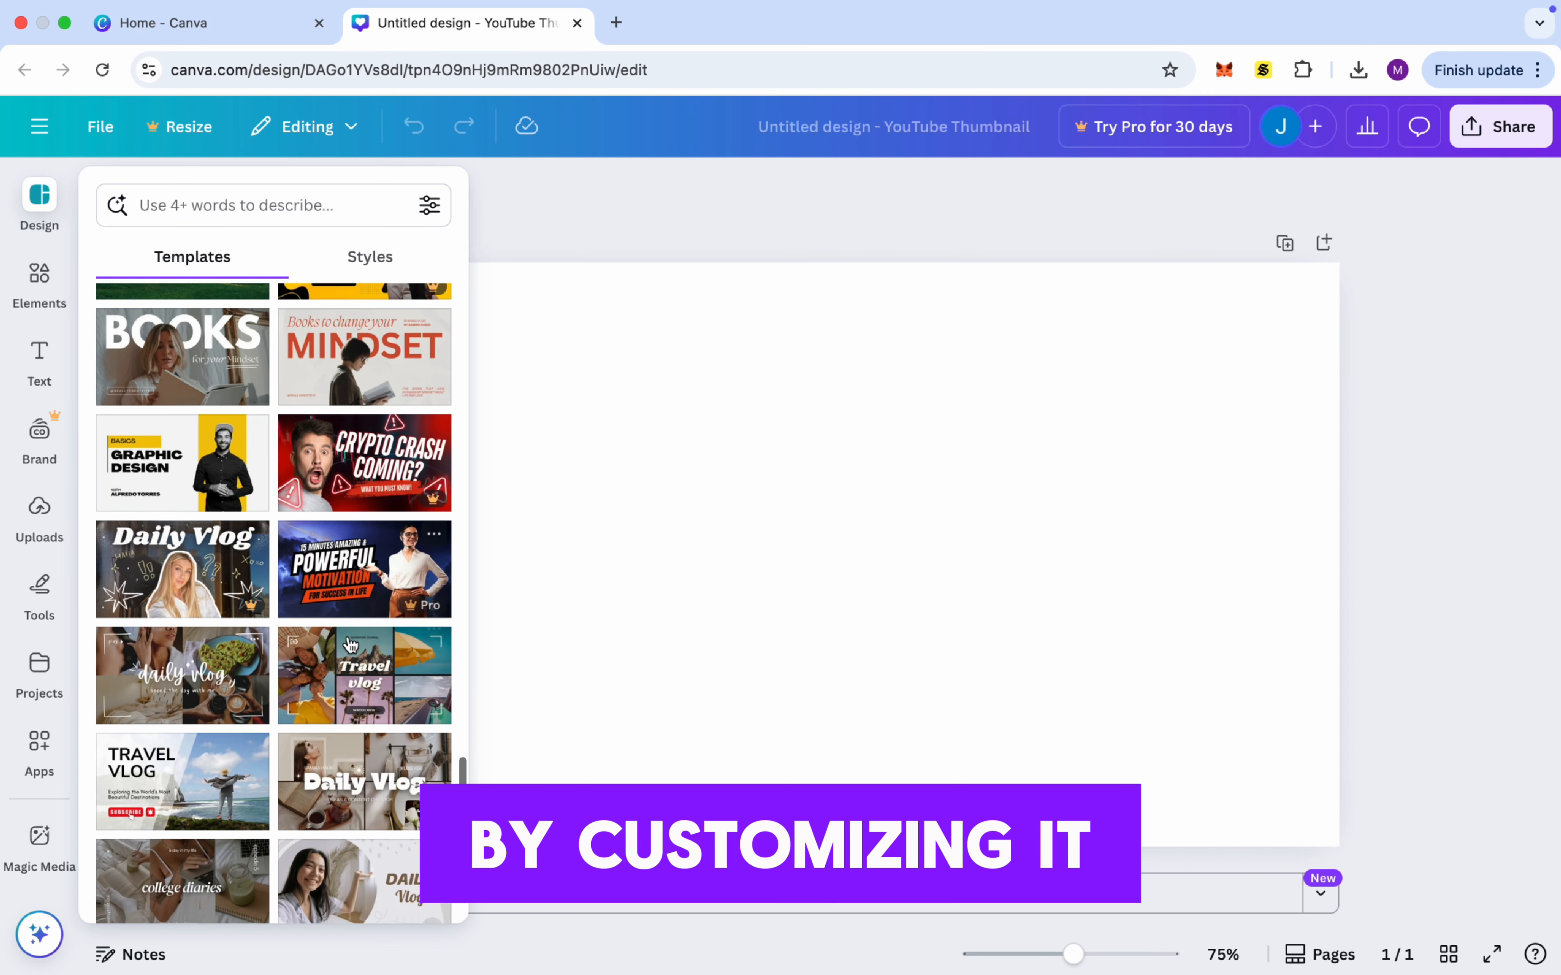
pyautogui.scroll(-2, 286, 552)
pyautogui.click(187, 387)
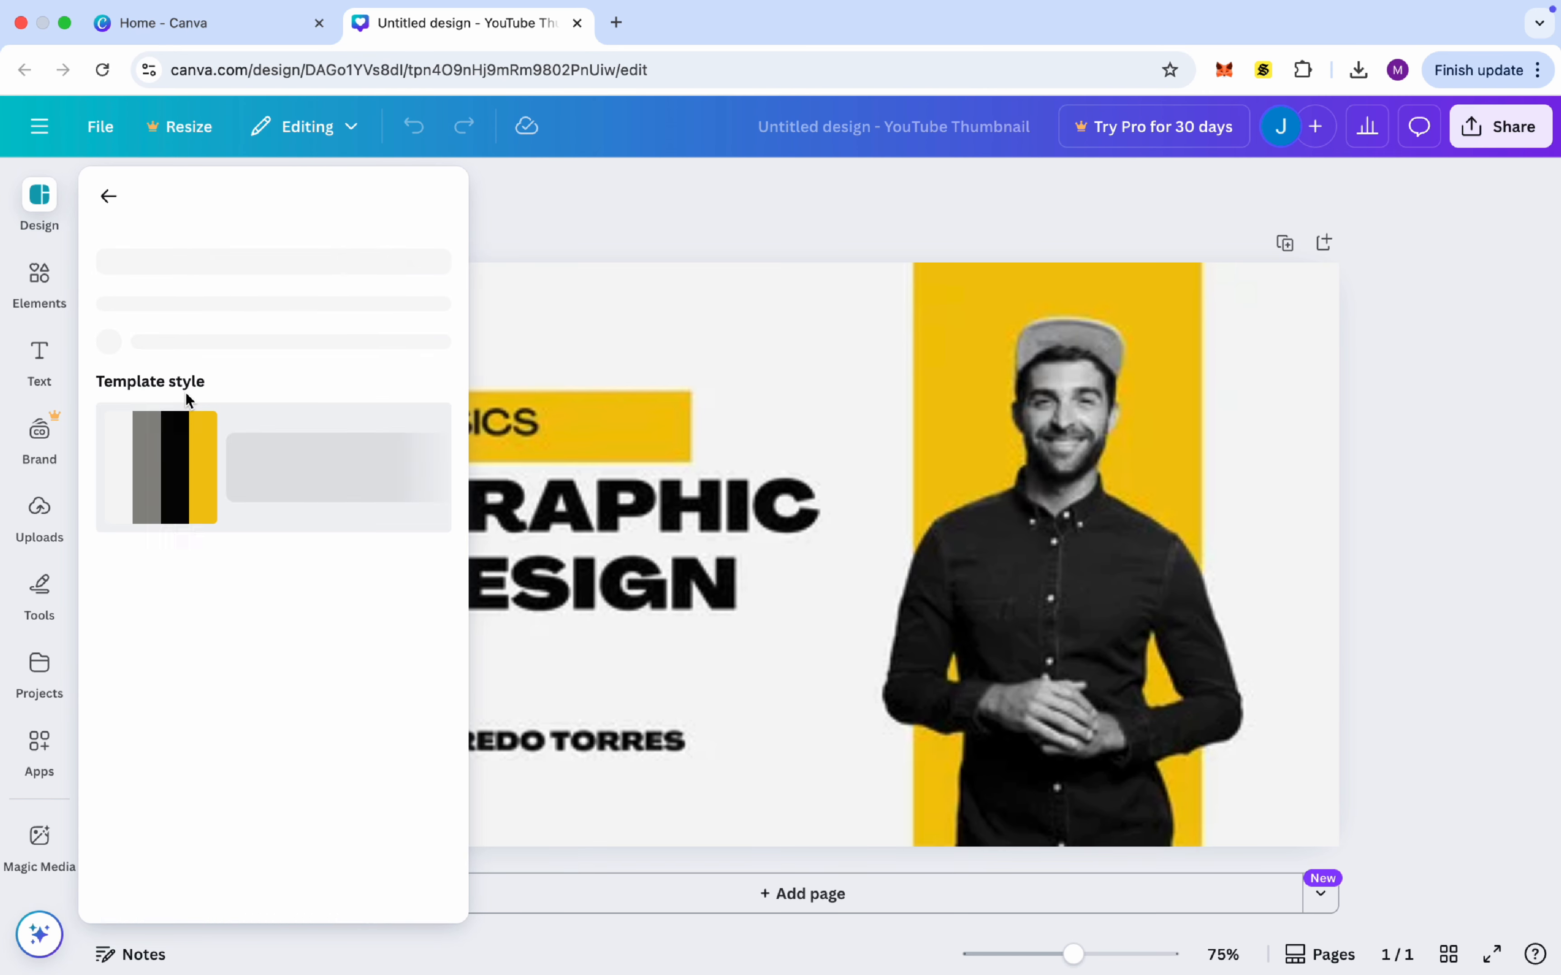
pyautogui.click(721, 443)
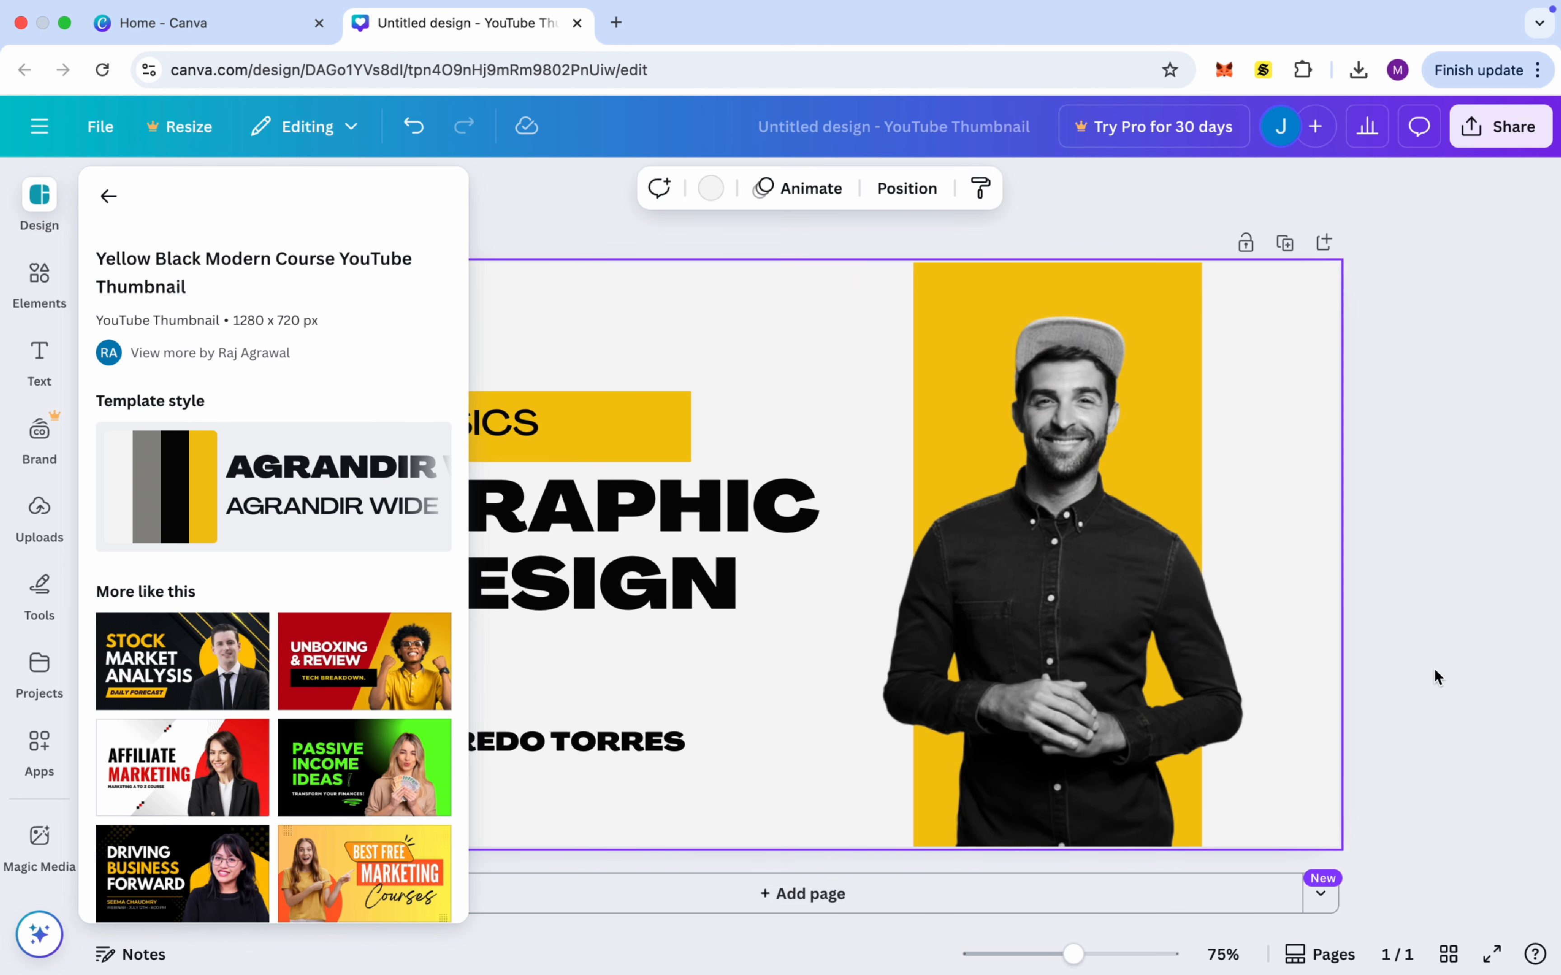
pyautogui.click(1465, 571)
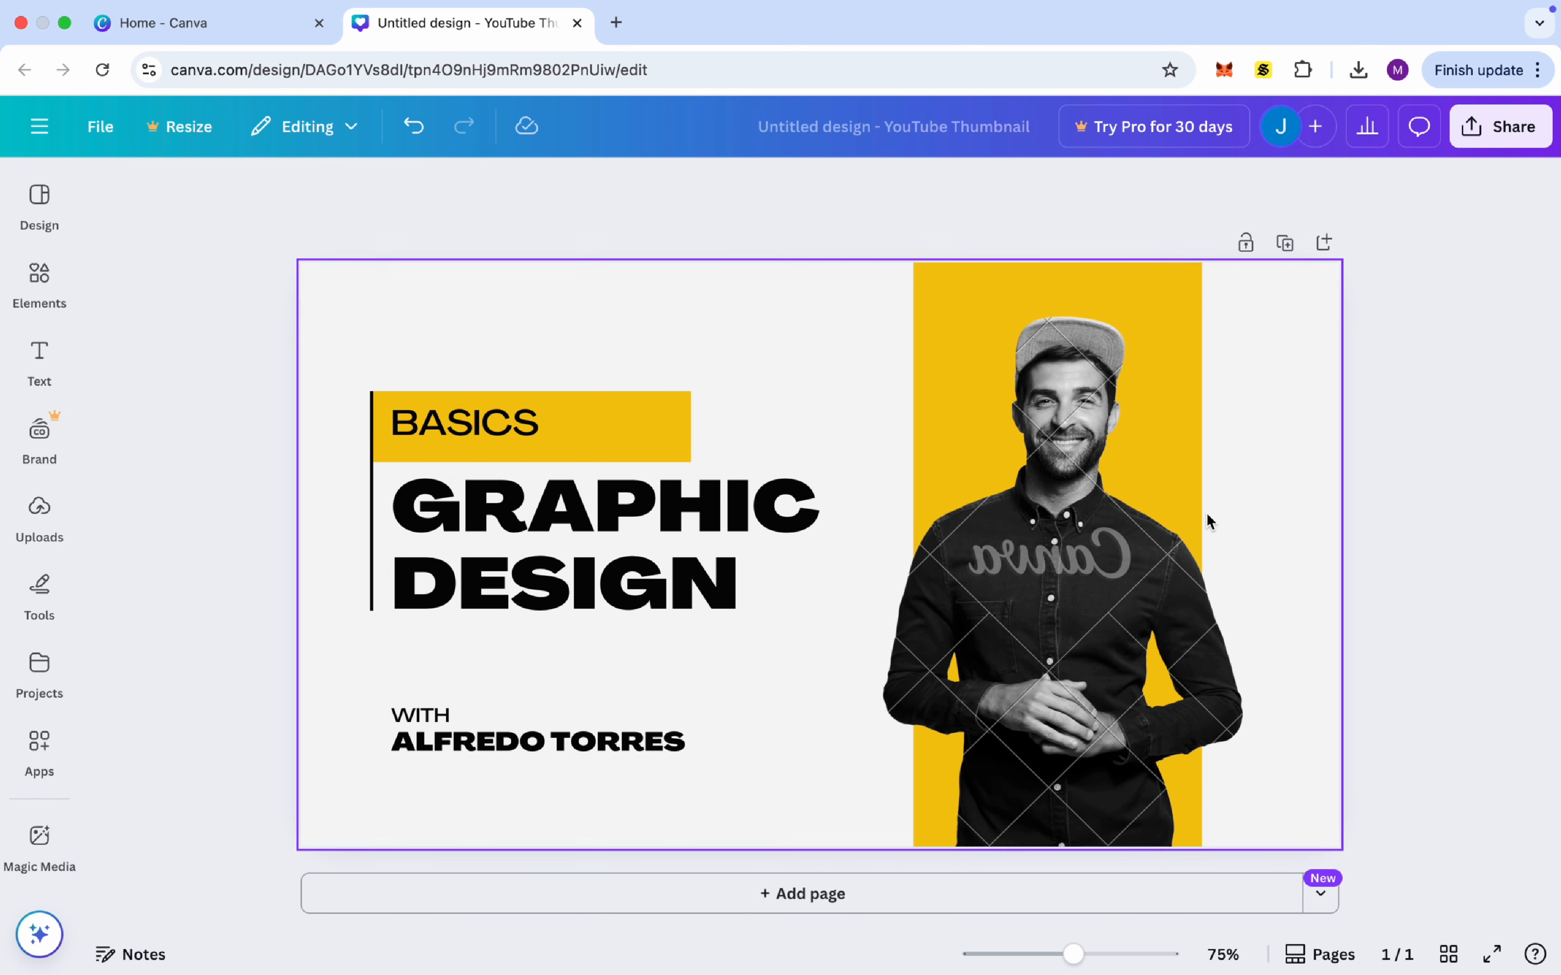
pyautogui.click(1068, 569)
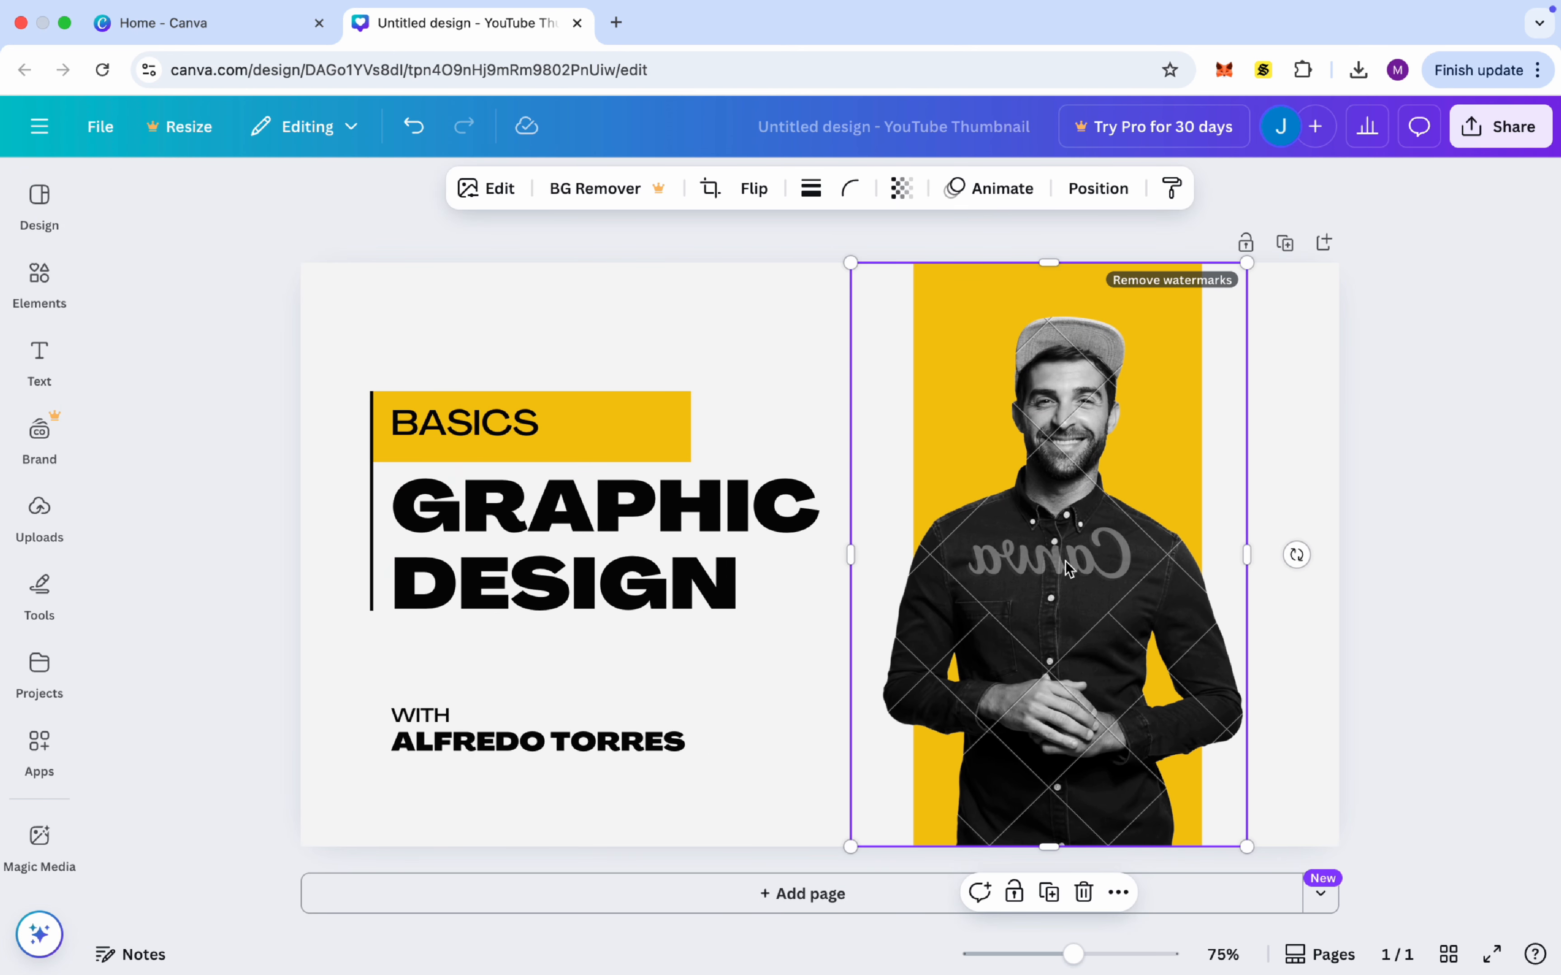
# - Replace the heading text BASICS in the yellow box with CANVA TUTORIAL 101
pyautogui.doubleClick(505, 430)
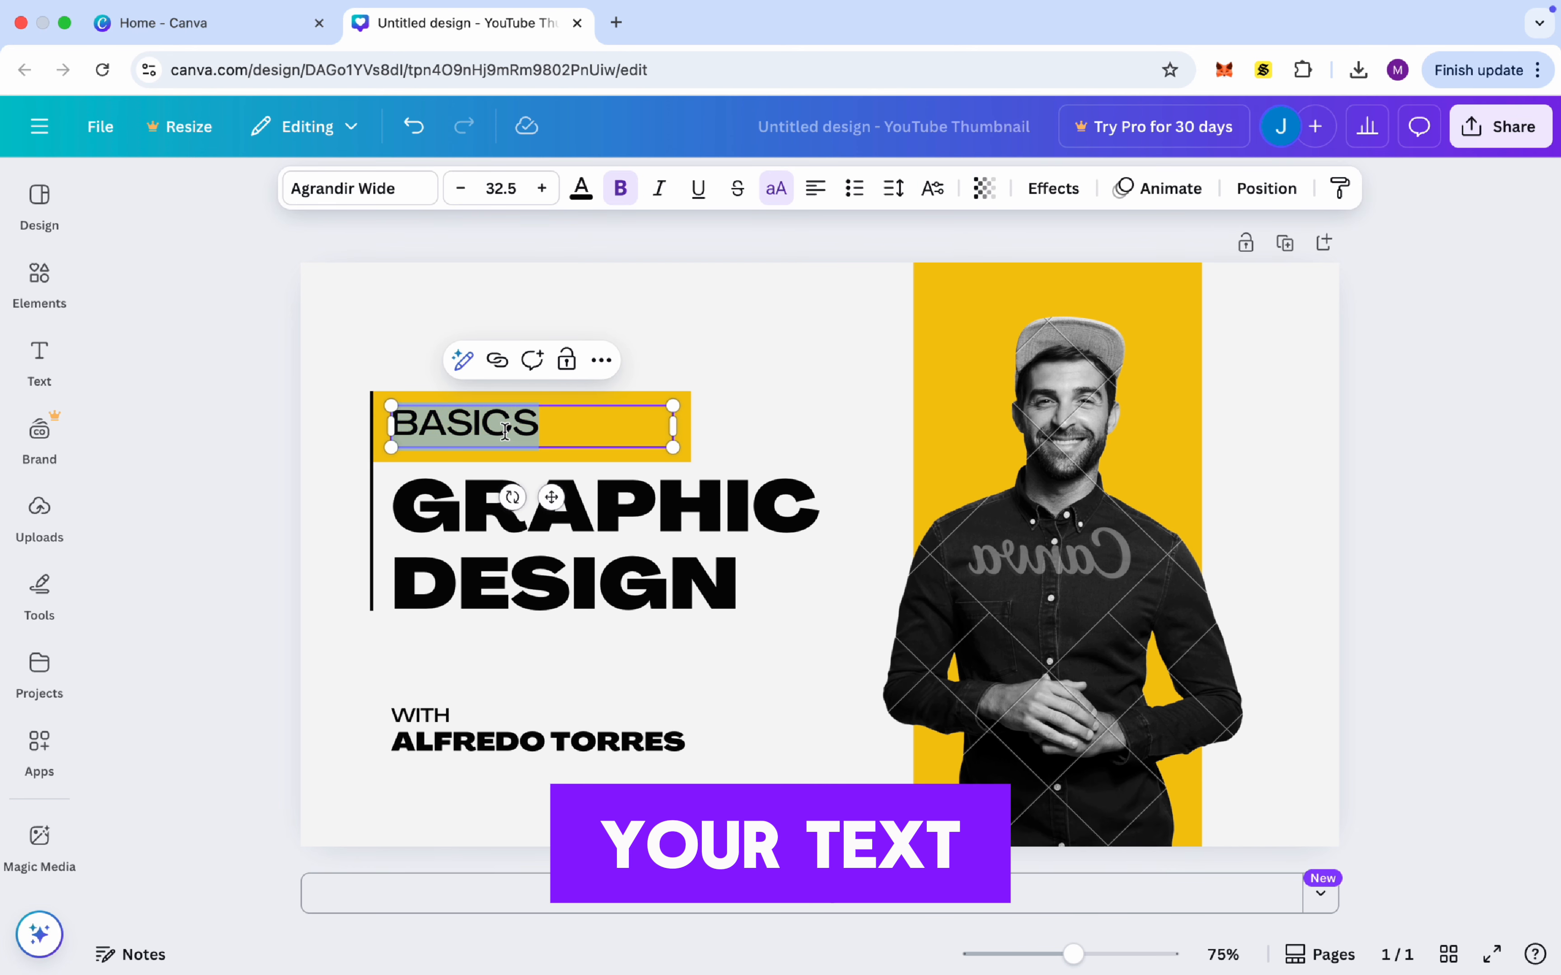
pyautogui.write('CAN')
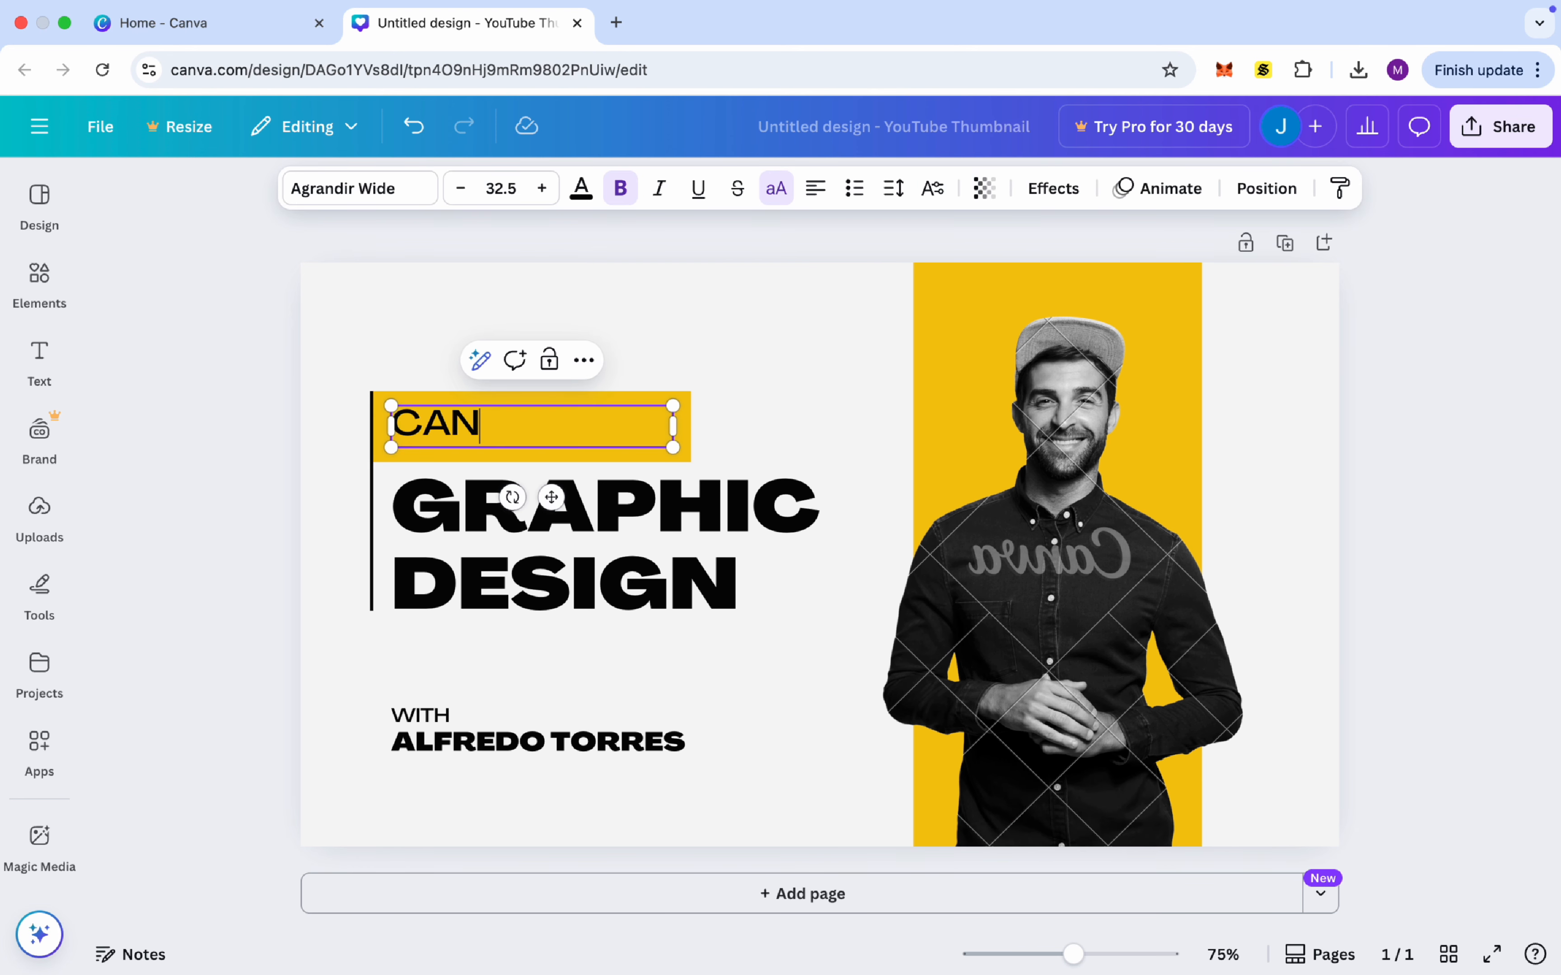
pyautogui.write('VA TUTORIAL 101')
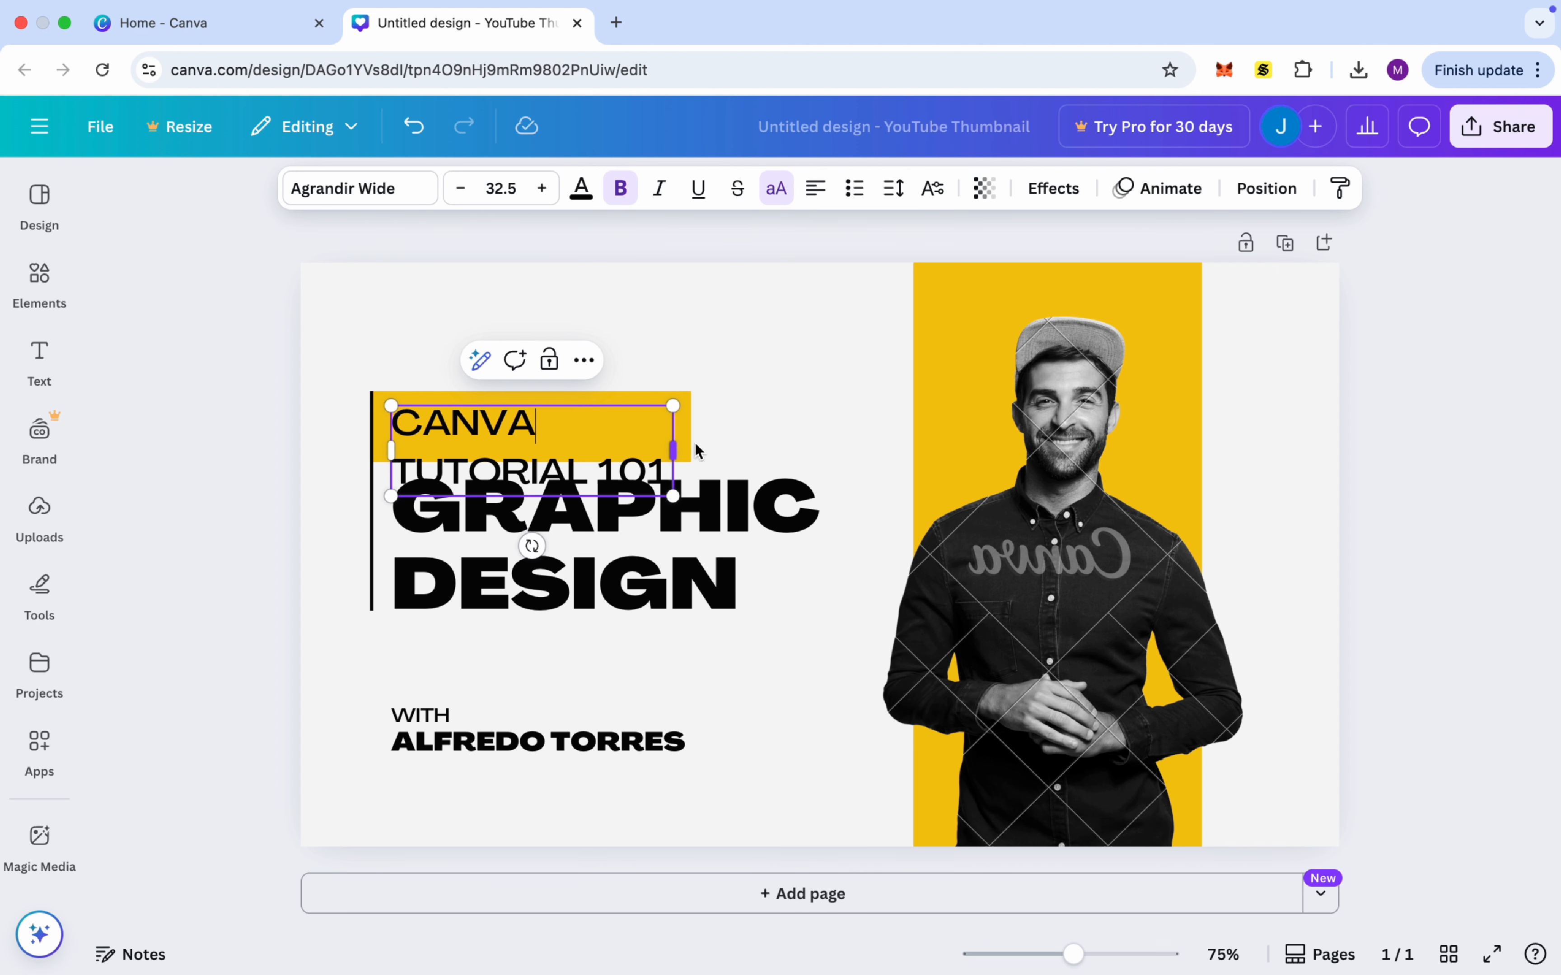
# - Shrink the CANVA TUTORIAL 101 text to font size 19.8 so it fits on one line inside the yellow box
pyautogui.moveTo(696, 445); pyautogui.dragTo(655, 447)
pyautogui.click(605, 432)
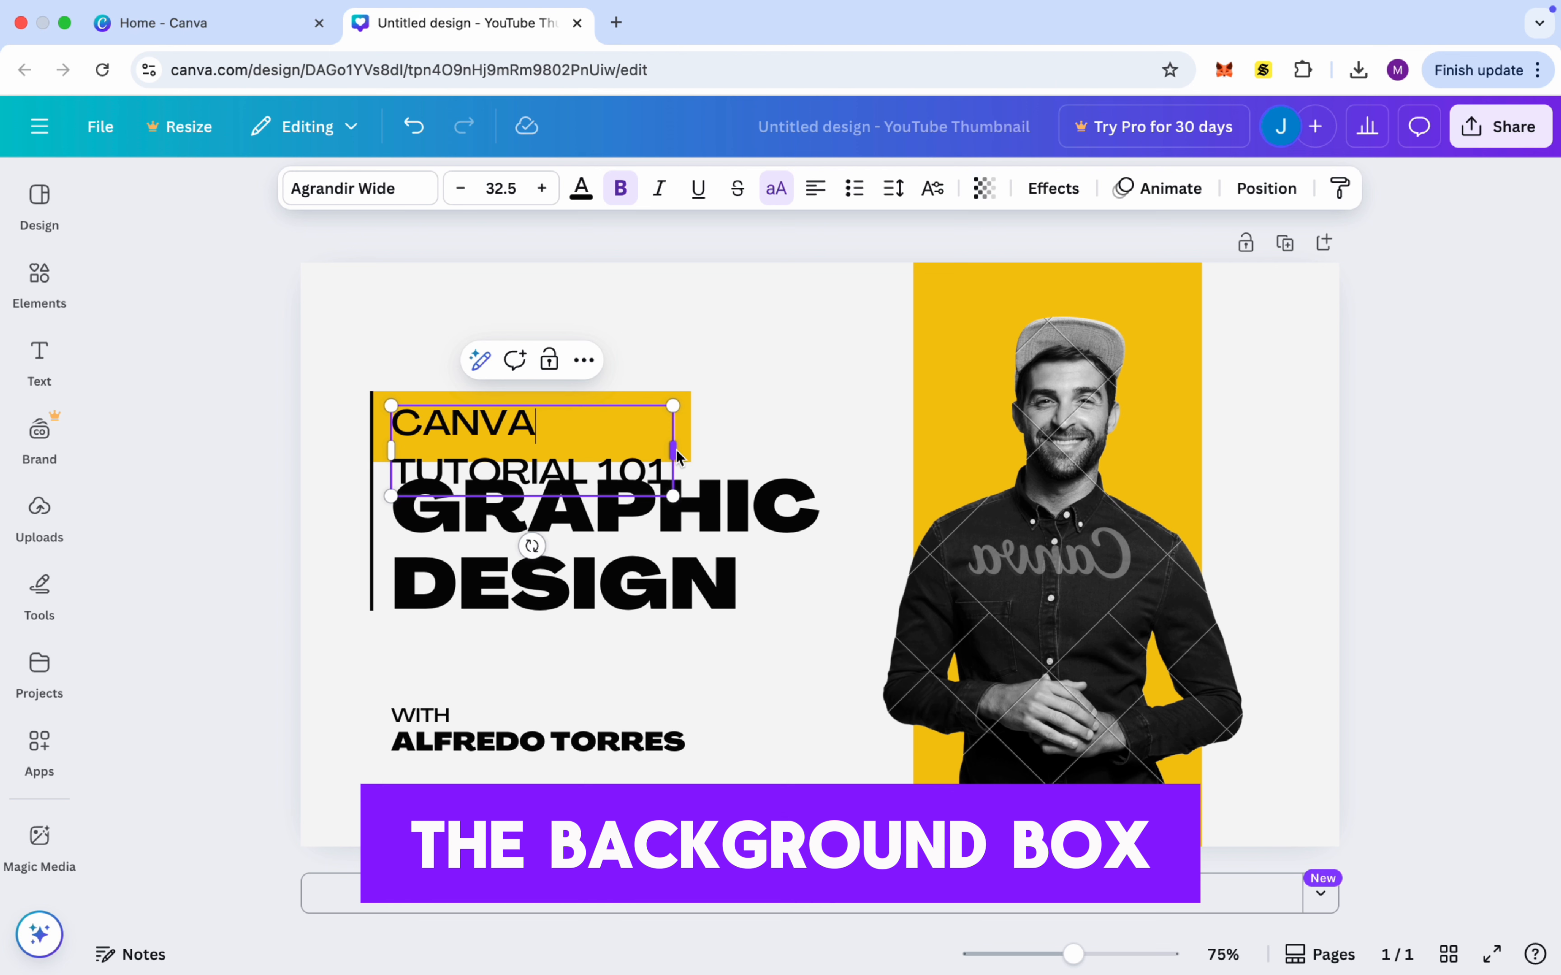
pyautogui.moveTo(673, 406); pyautogui.dragTo(651, 382)
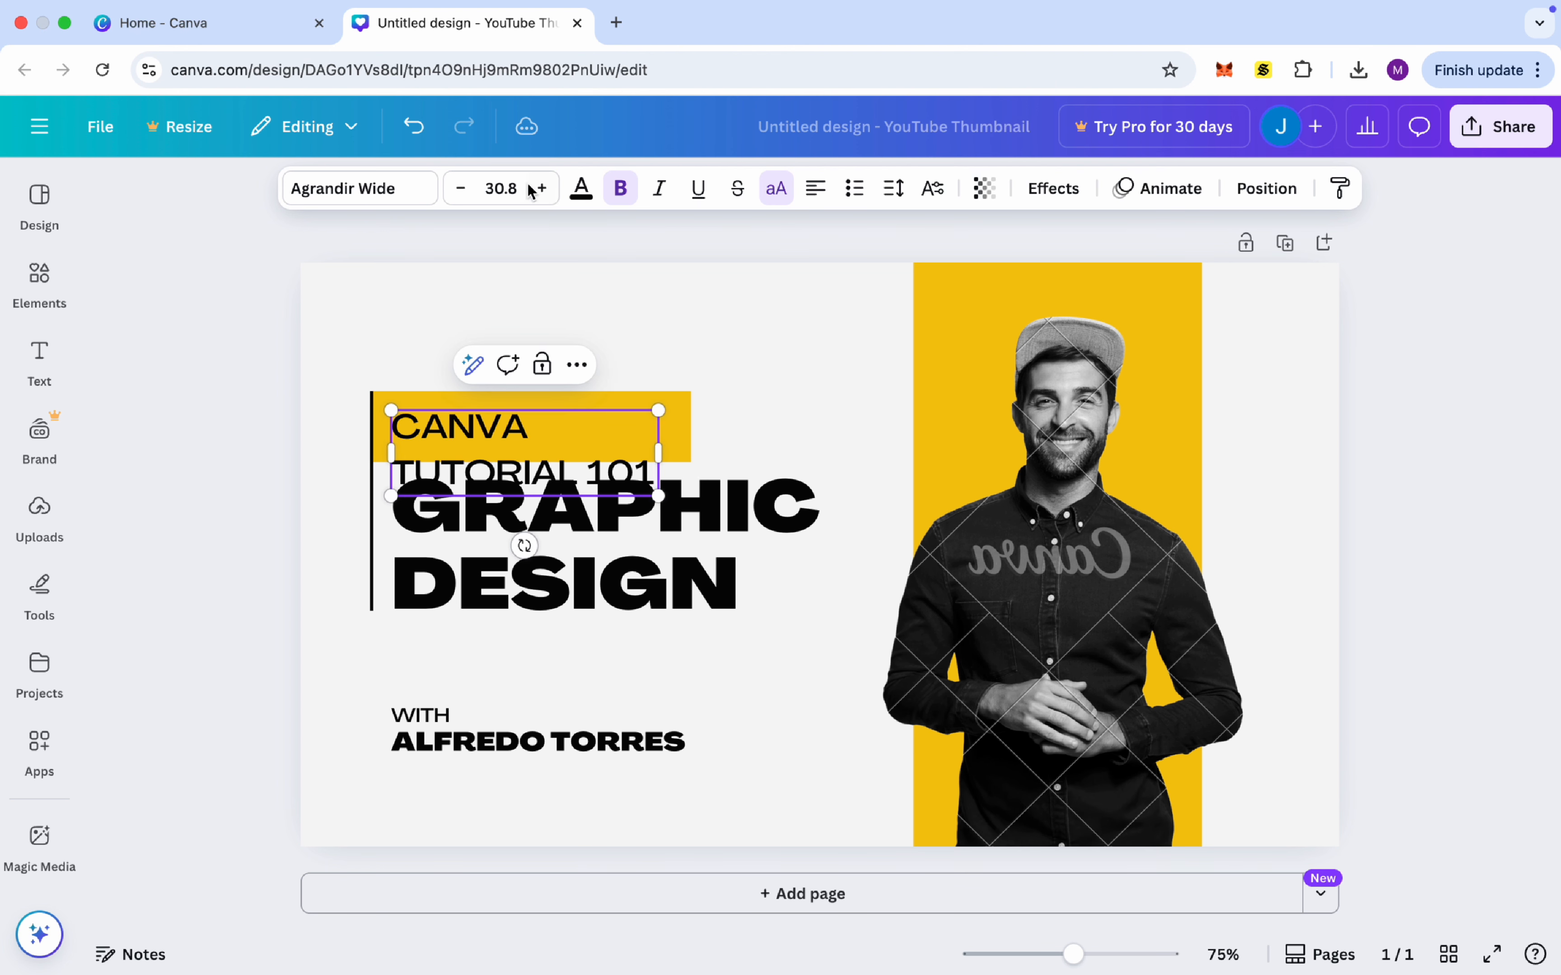
pyautogui.click(462, 190)
pyautogui.click(462, 189)
pyautogui.click(462, 189)
pyautogui.click(462, 189)
pyautogui.click(462, 189)
pyautogui.click(462, 190)
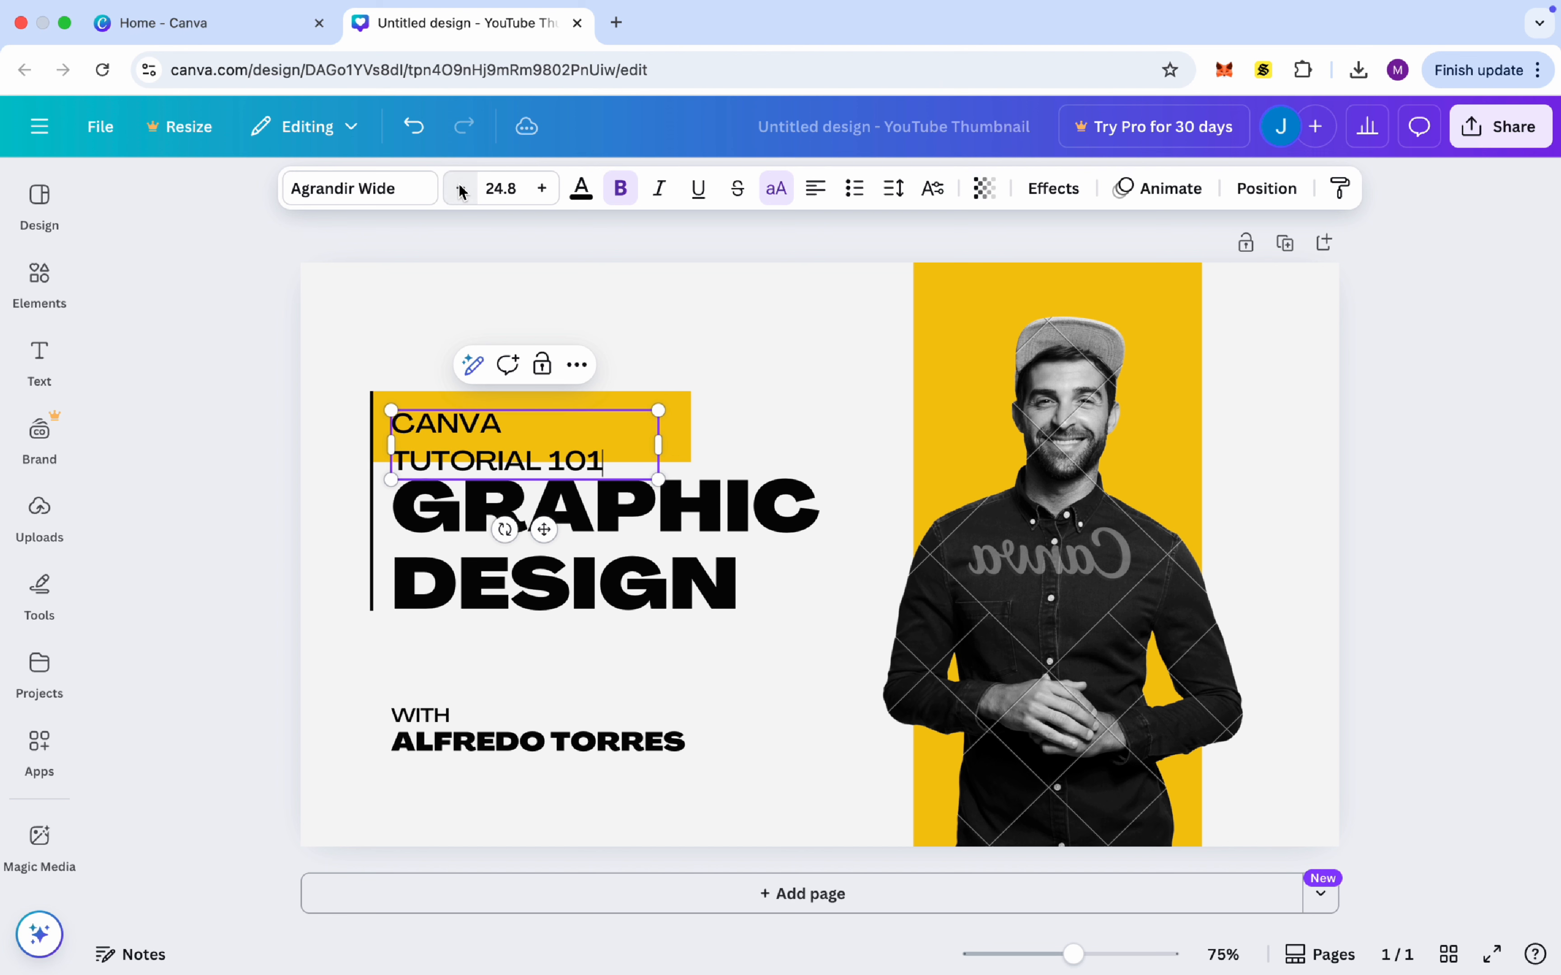
pyautogui.click(462, 189)
pyautogui.click(462, 190)
pyautogui.click(461, 189)
pyautogui.click(461, 190)
pyautogui.click(462, 190)
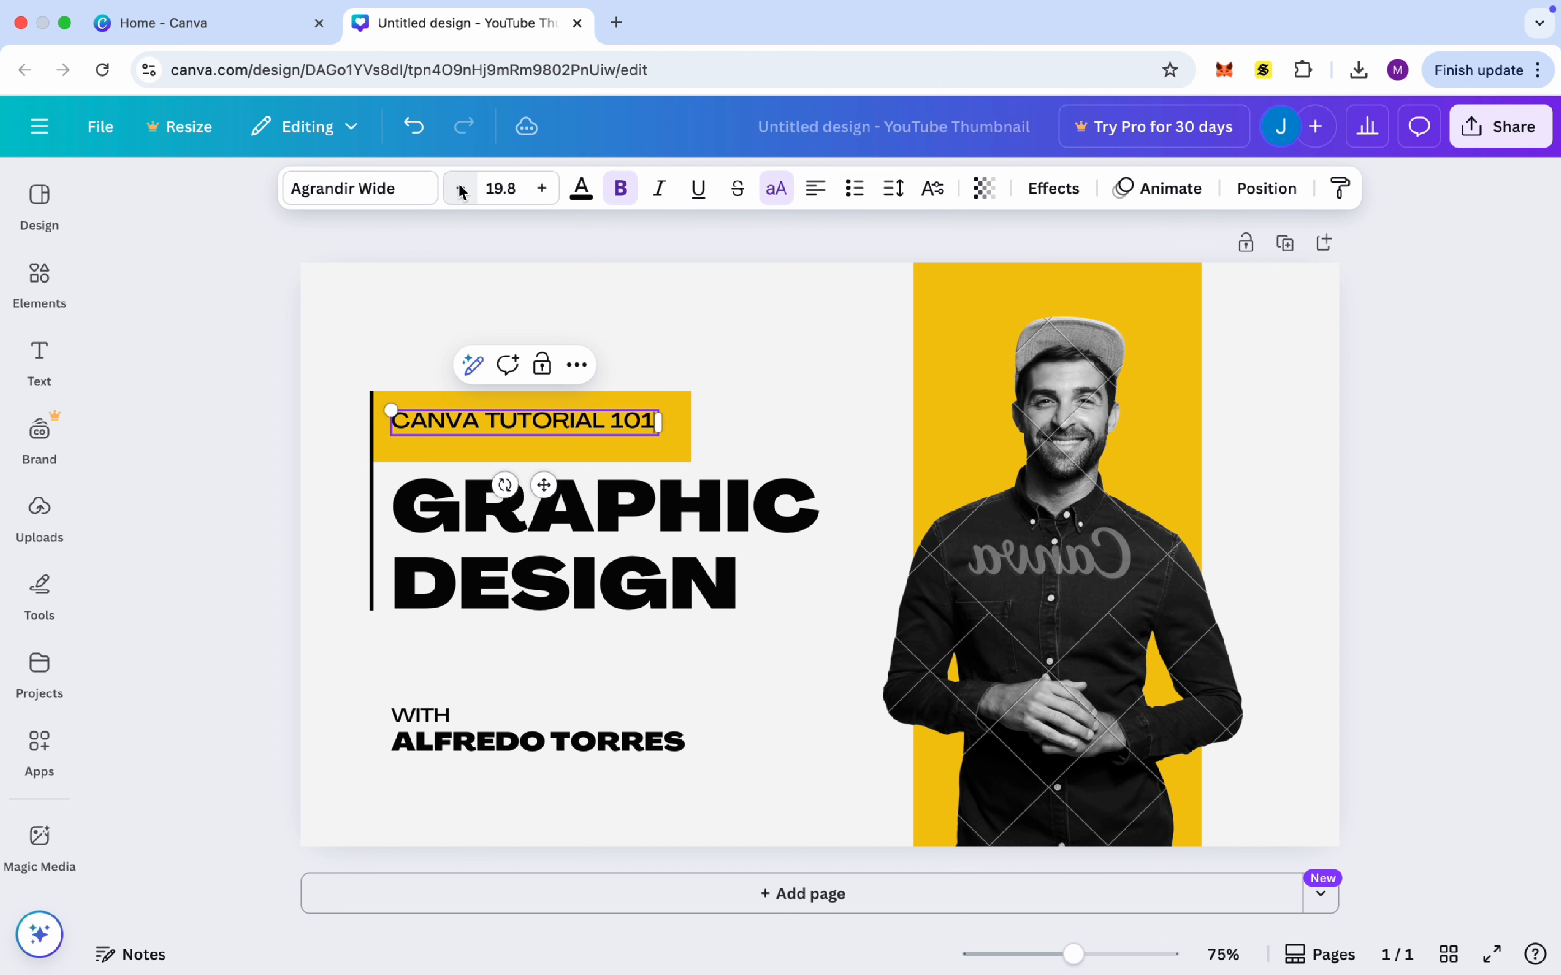
# - Widen the yellow box and the CANVA TUTORIAL 101 text frame, and set that text to font size 21.8
pyautogui.click(676, 456)
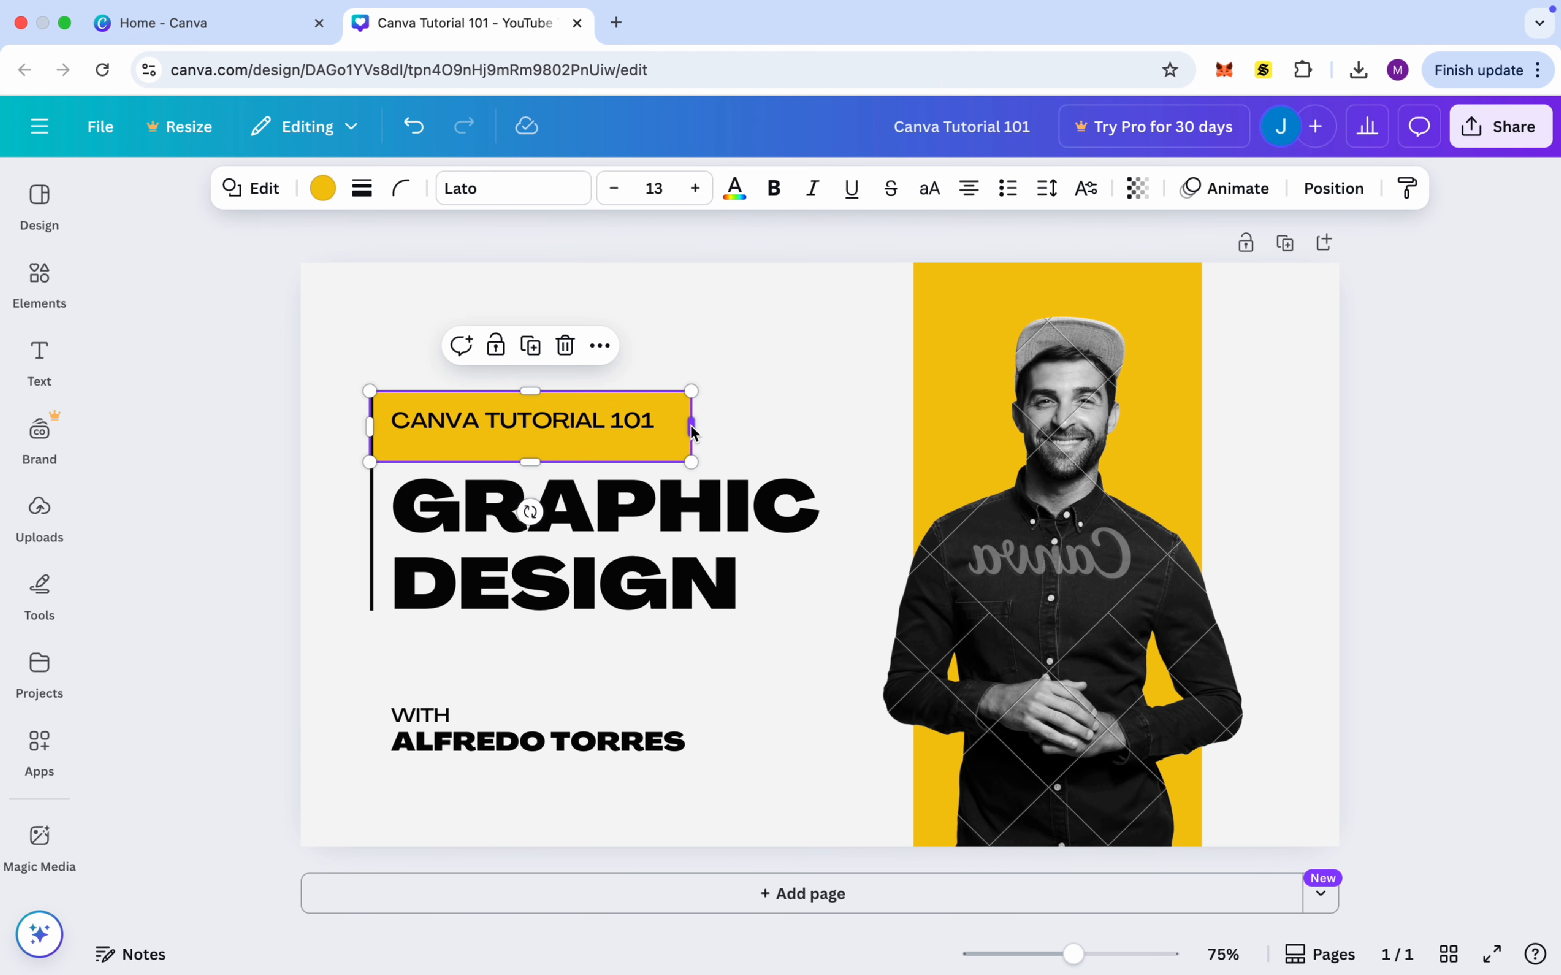
pyautogui.moveTo(692, 430); pyautogui.dragTo(783, 430)
pyautogui.click(651, 423)
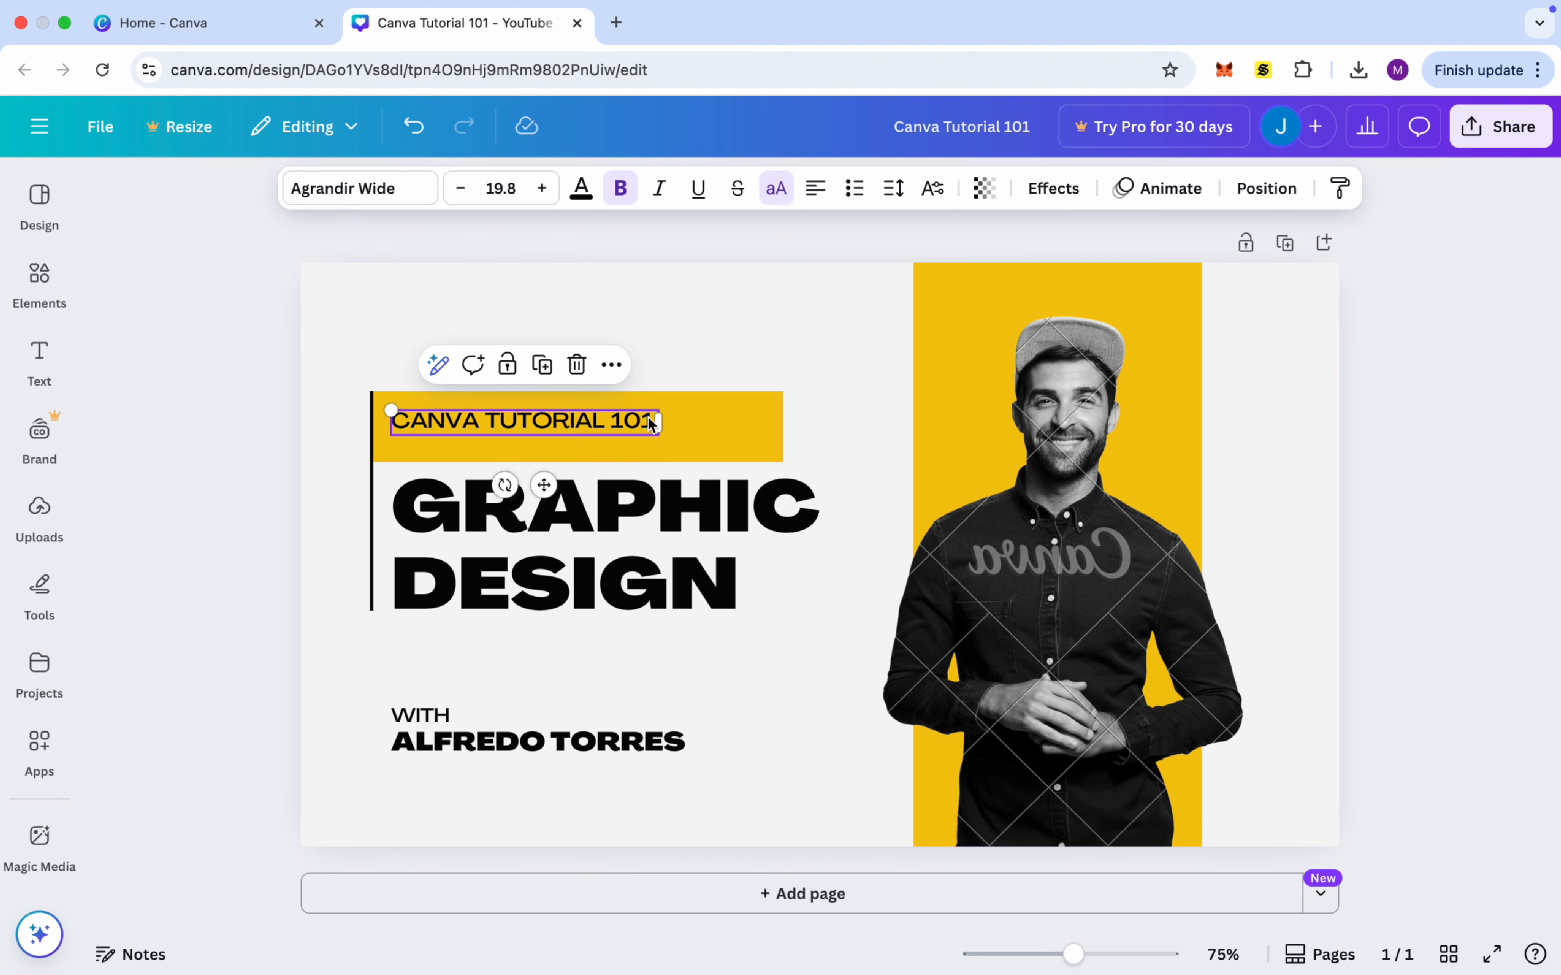
pyautogui.moveTo(655, 422); pyautogui.dragTo(705, 426)
pyautogui.click(542, 188)
pyautogui.click(542, 187)
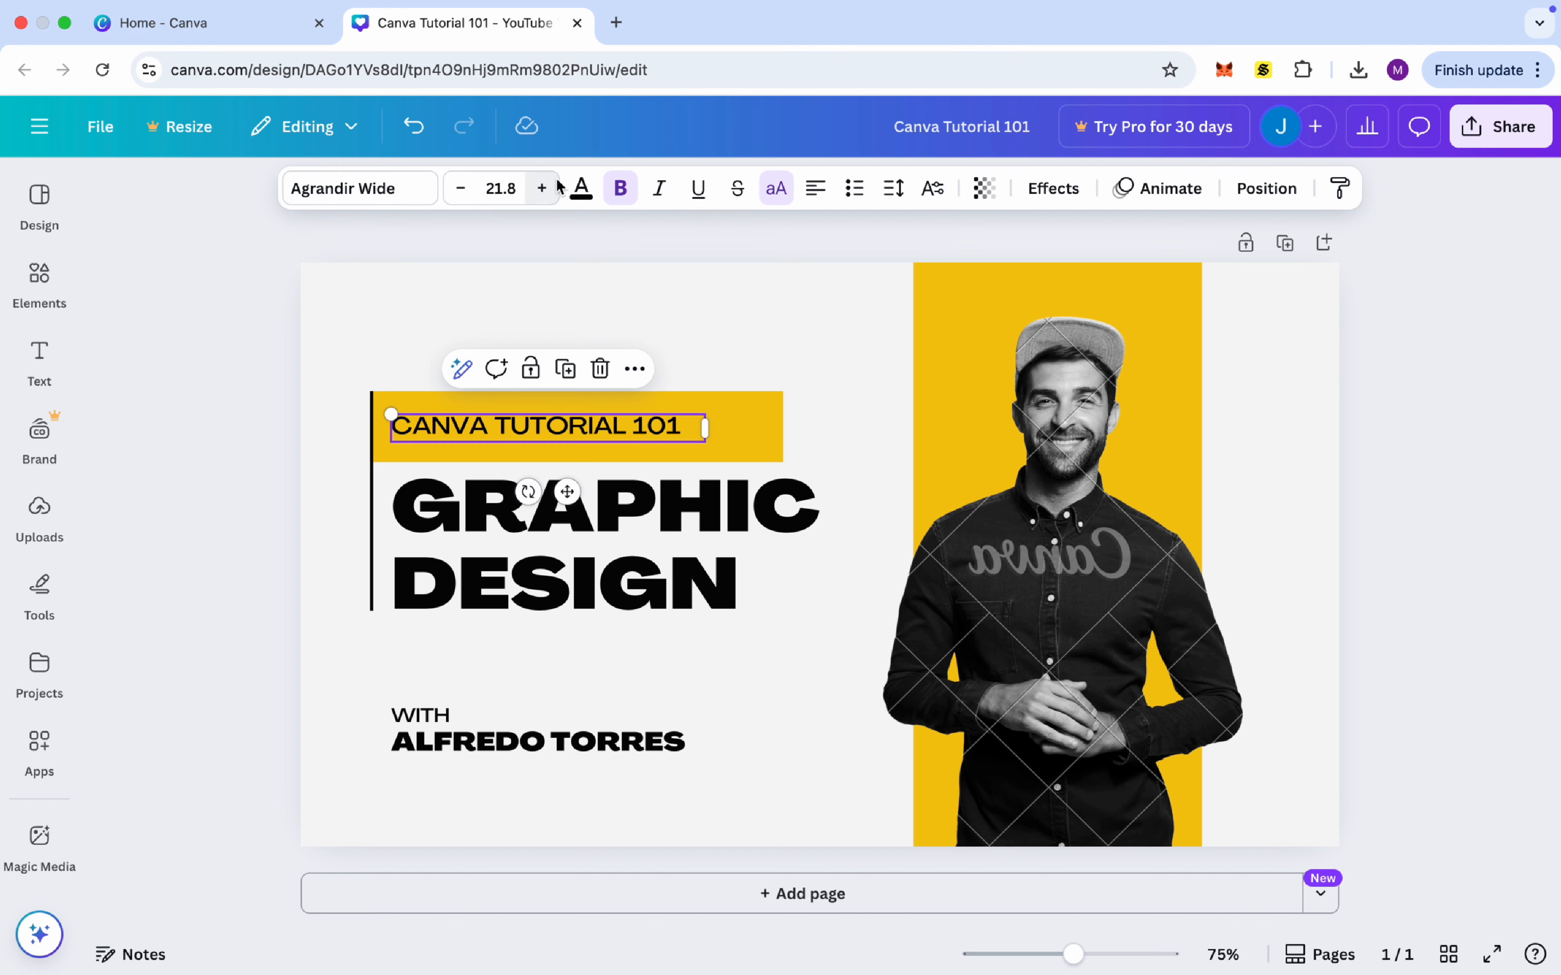
# - Change the CANVA TUTORIAL 101 text color to the light turquoise among the default solid colors
pyautogui.click(580, 189)
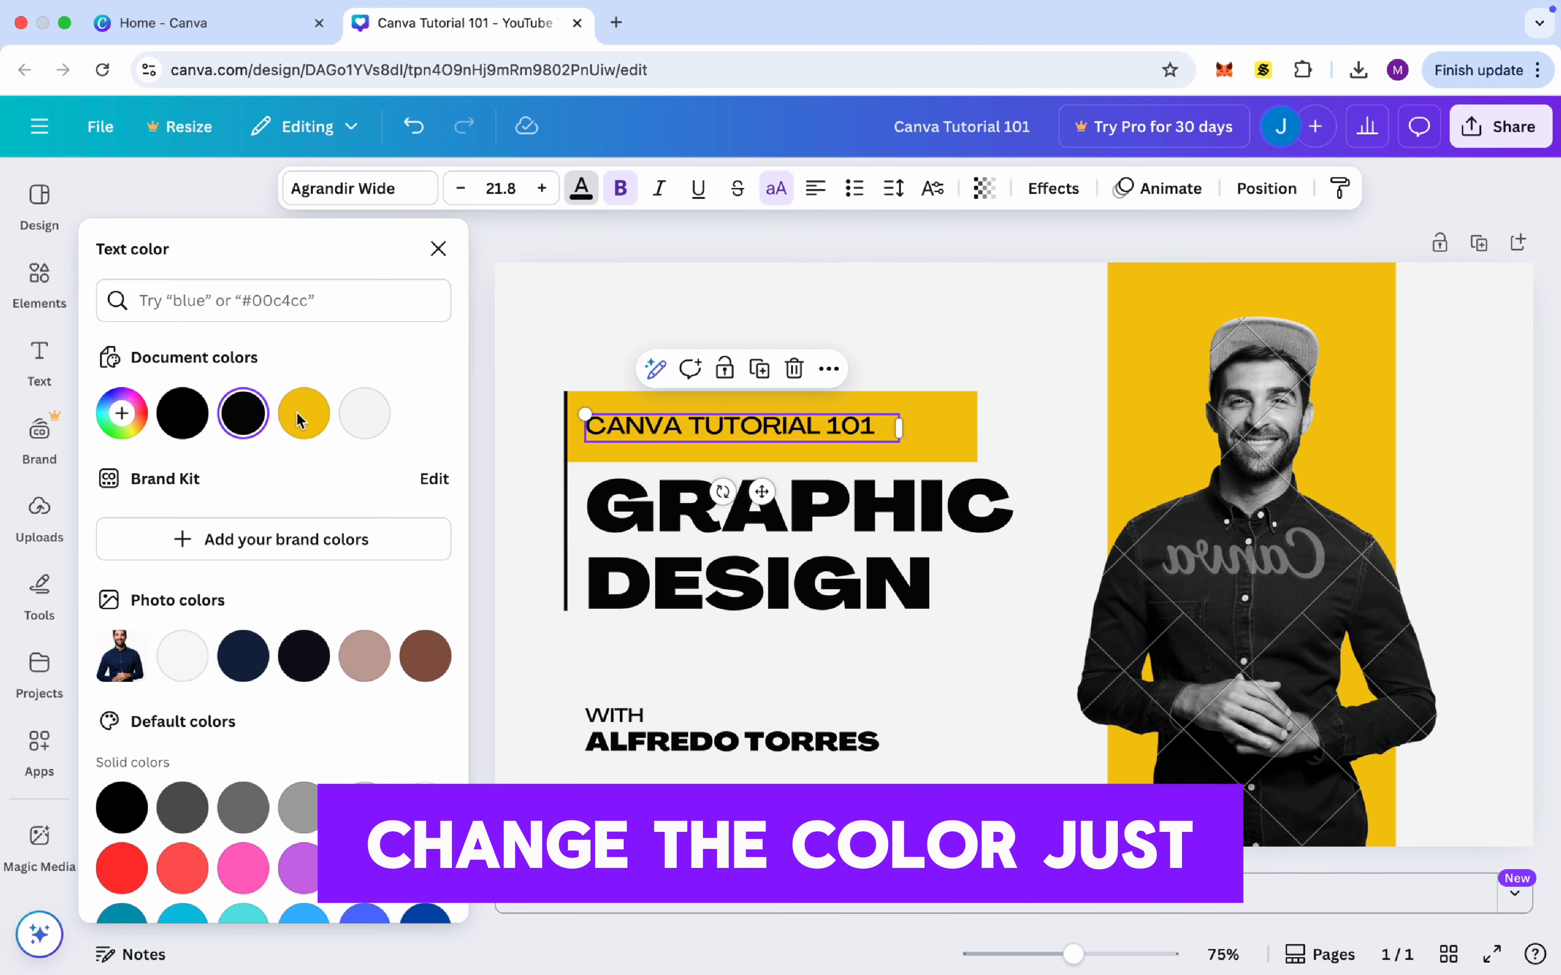
pyautogui.scroll(-2, 304, 877)
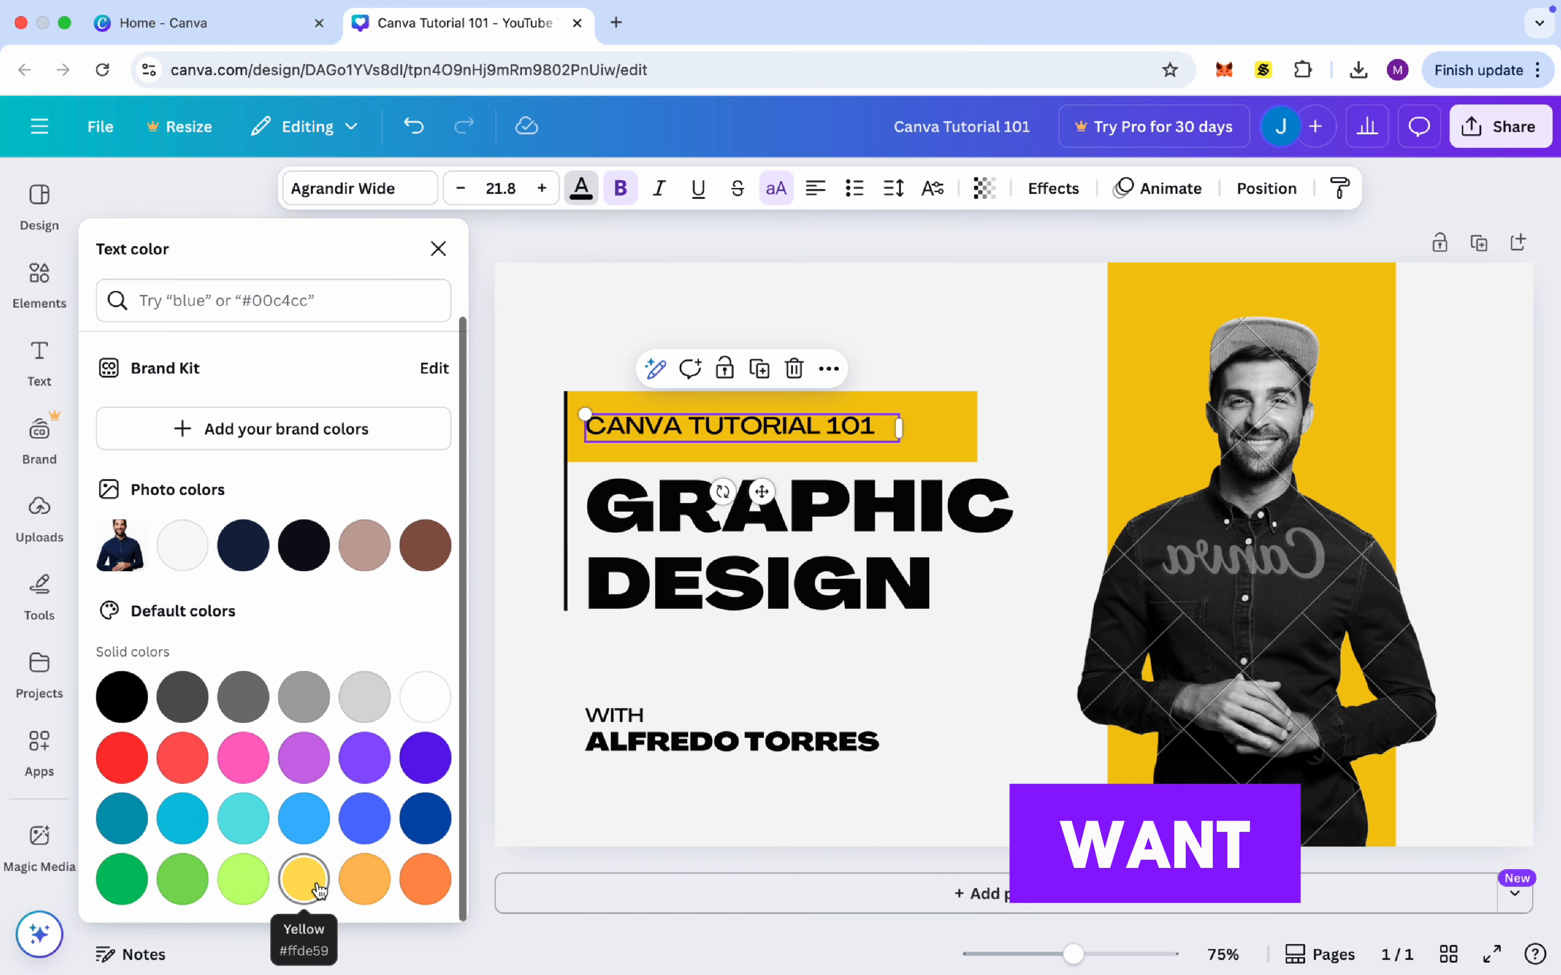
pyautogui.click(242, 819)
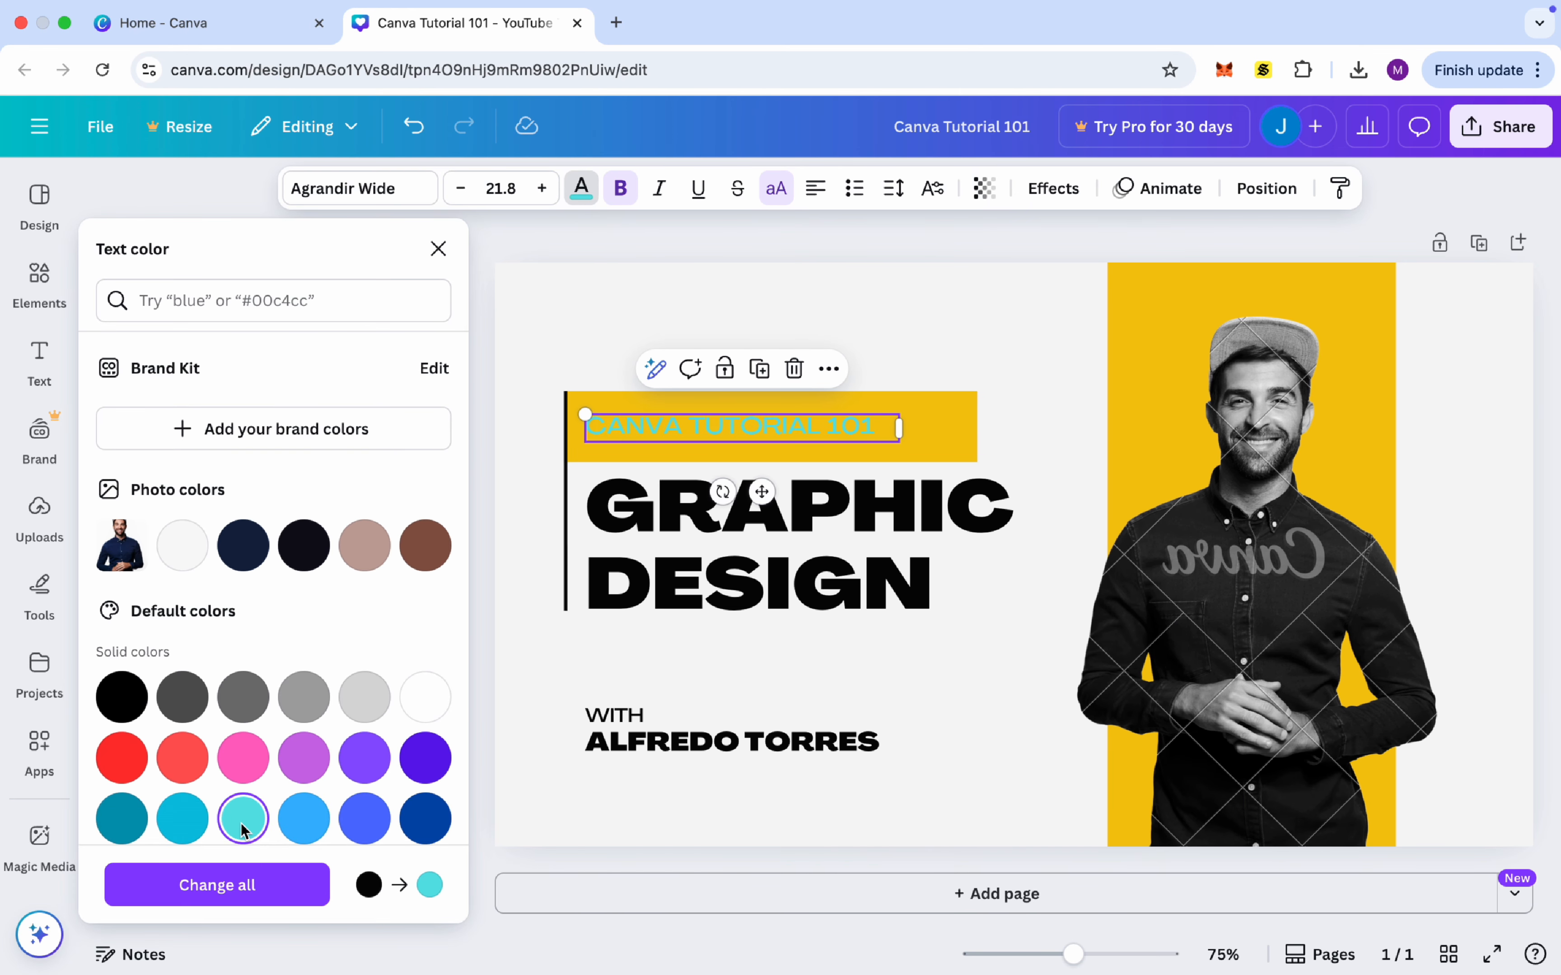
# - Try a few default solid colors on the CANVA TUTORIAL 101 text and settle on pink
pyautogui.click(366, 762)
pyautogui.click(436, 763)
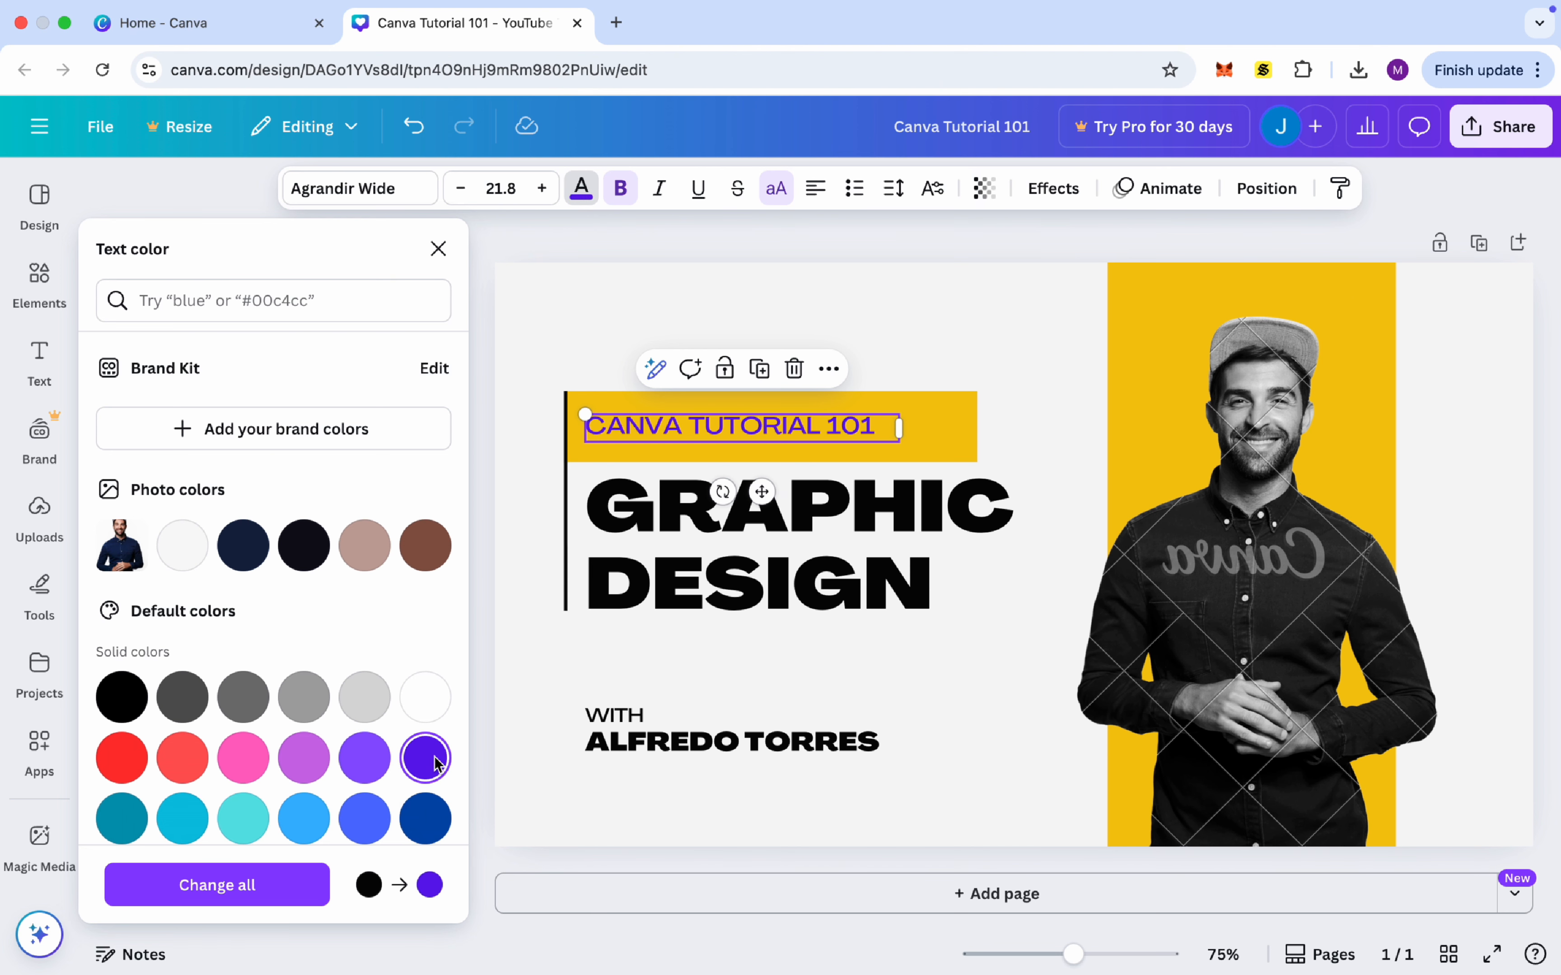
pyautogui.click(243, 819)
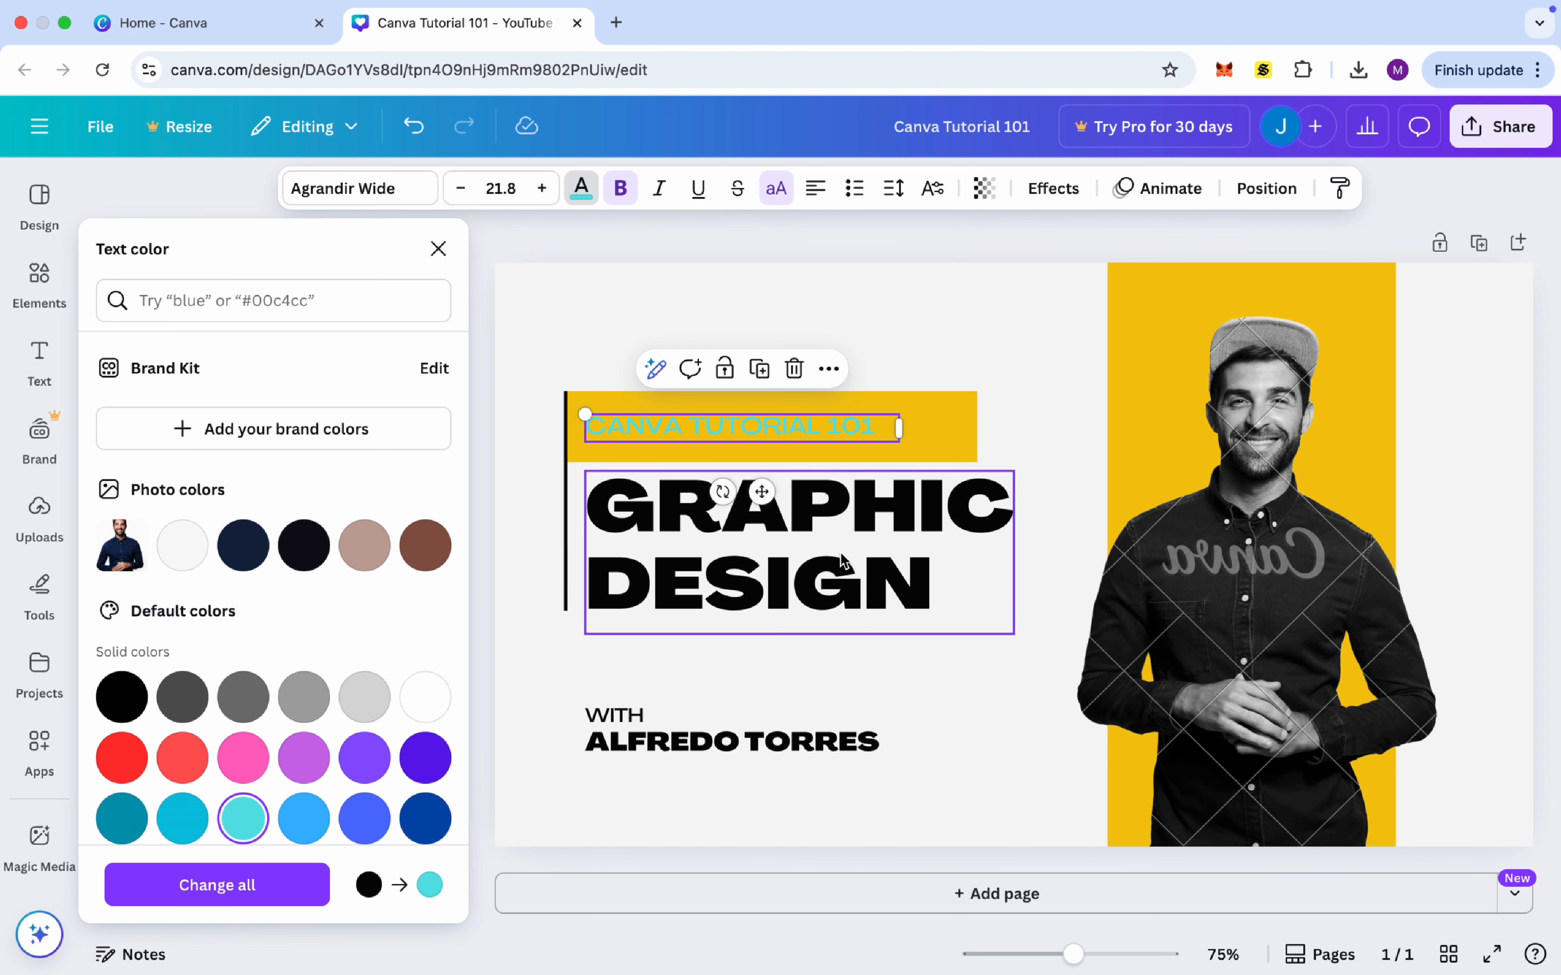
pyautogui.click(243, 758)
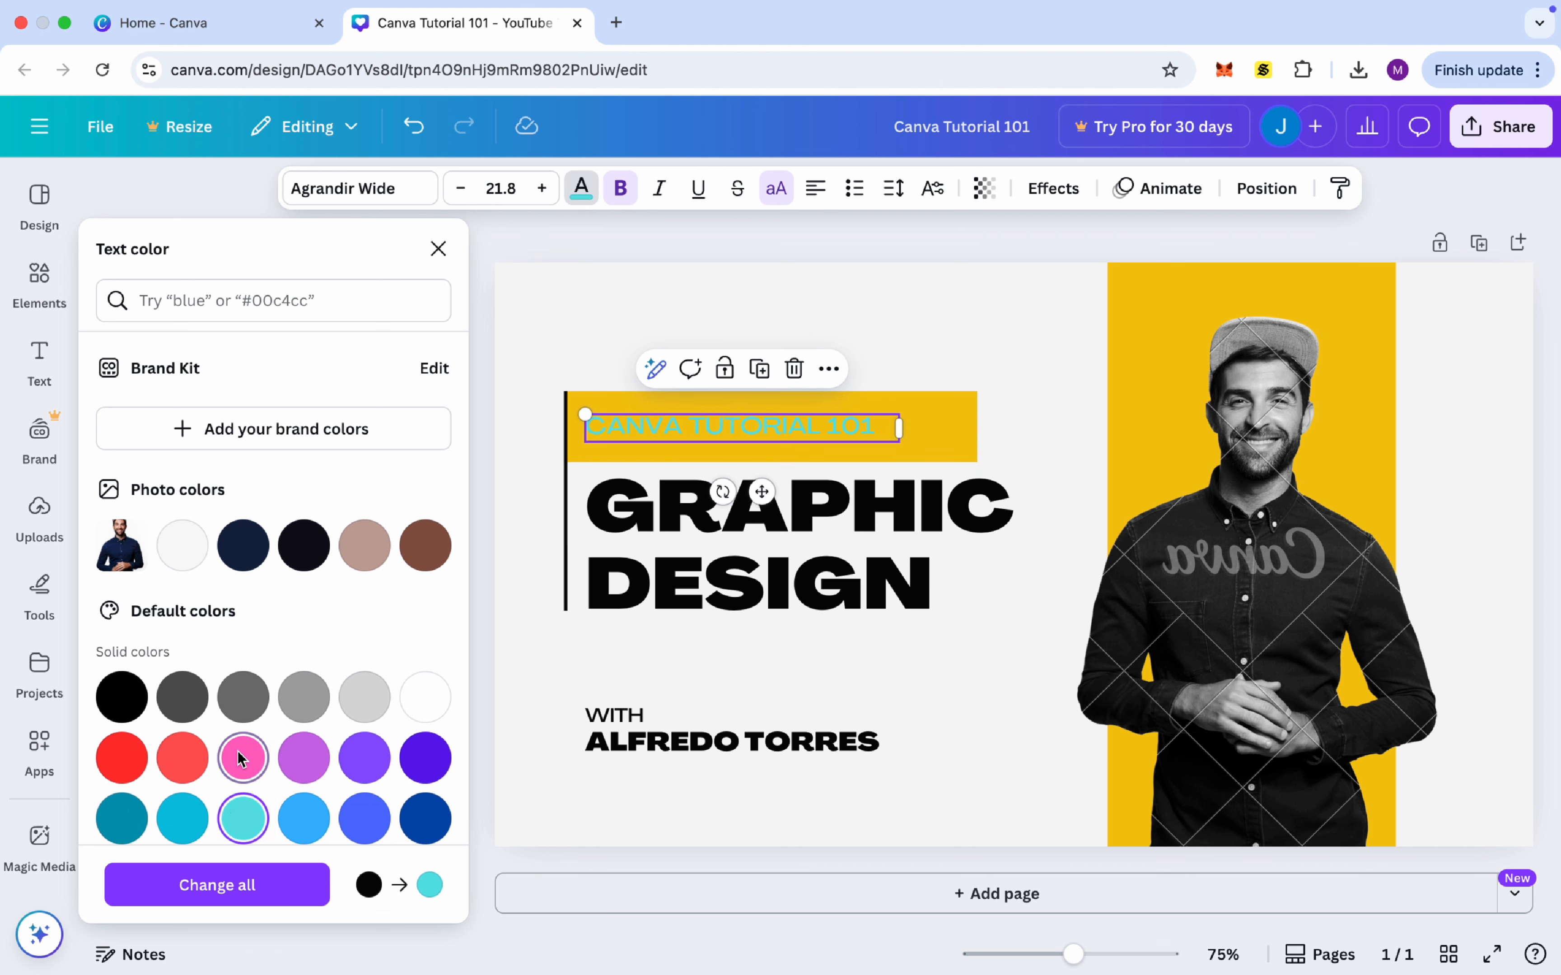
pyautogui.click(931, 451)
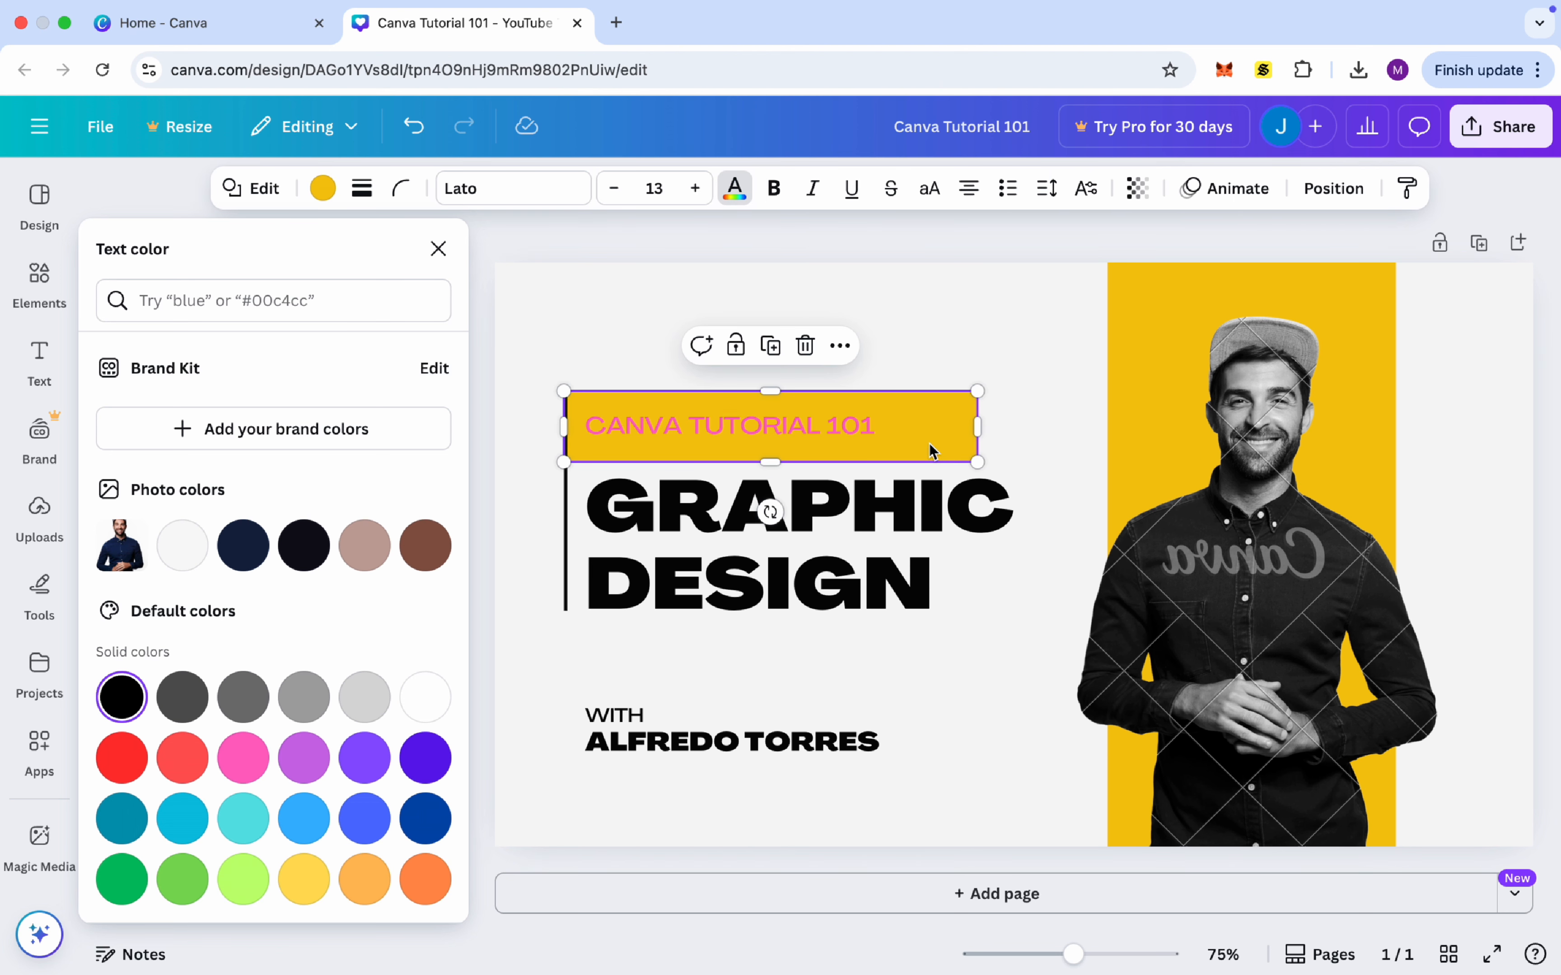
# - Format the CANVA TUTORIAL 101 text as a centered bulleted list with the all-uppercase option turned off
pyautogui.click(788, 436)
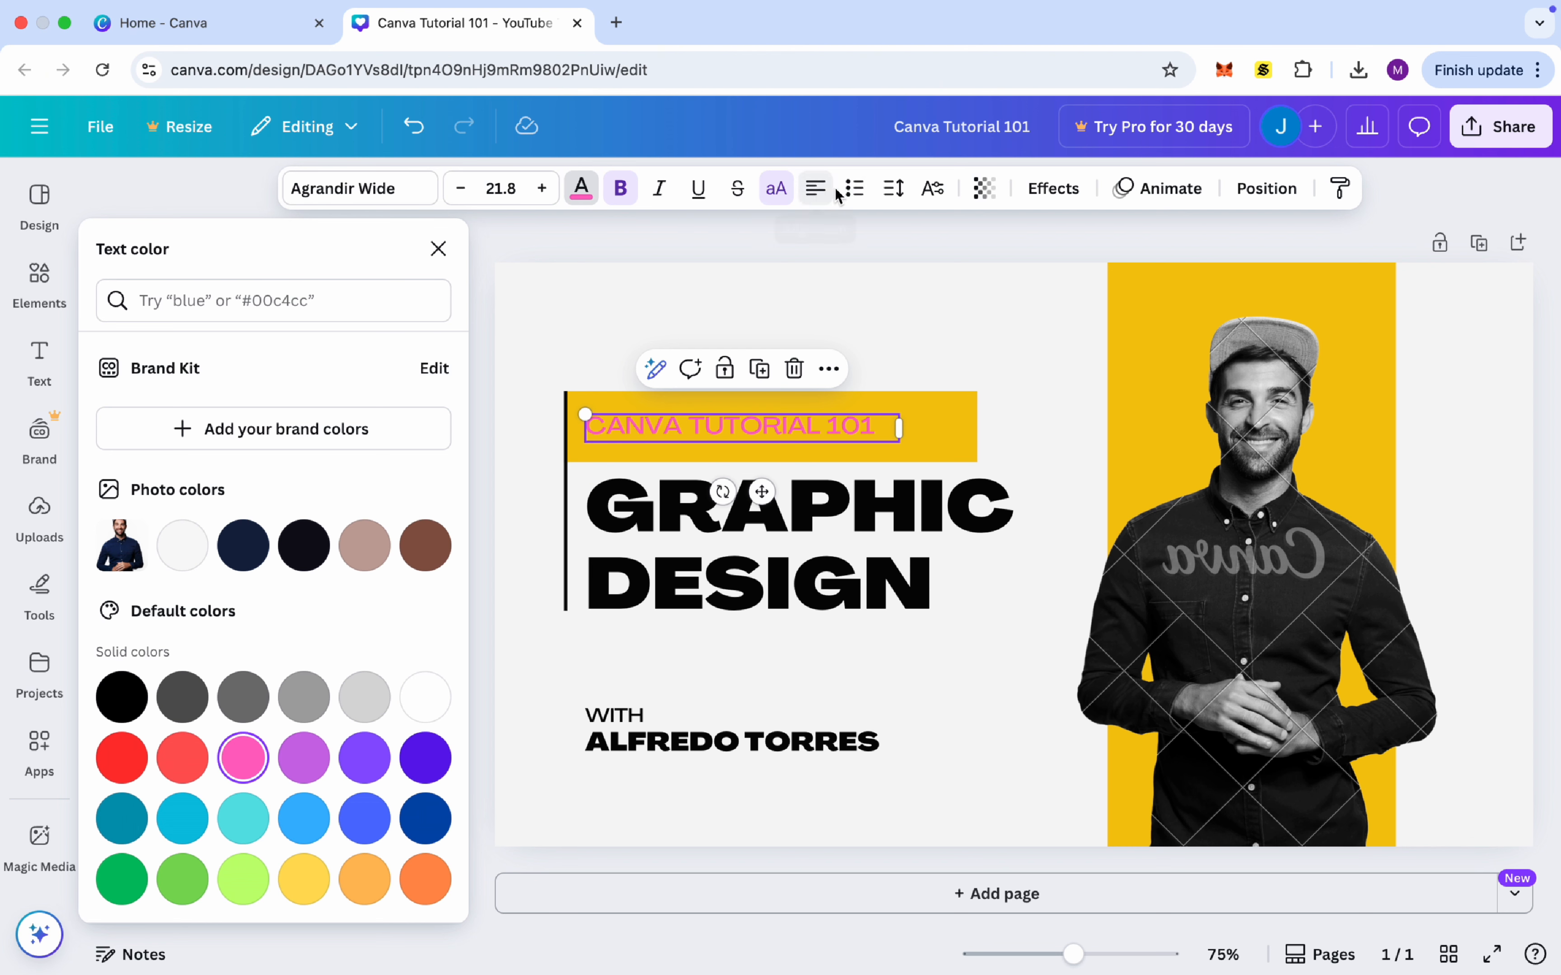
pyautogui.click(852, 189)
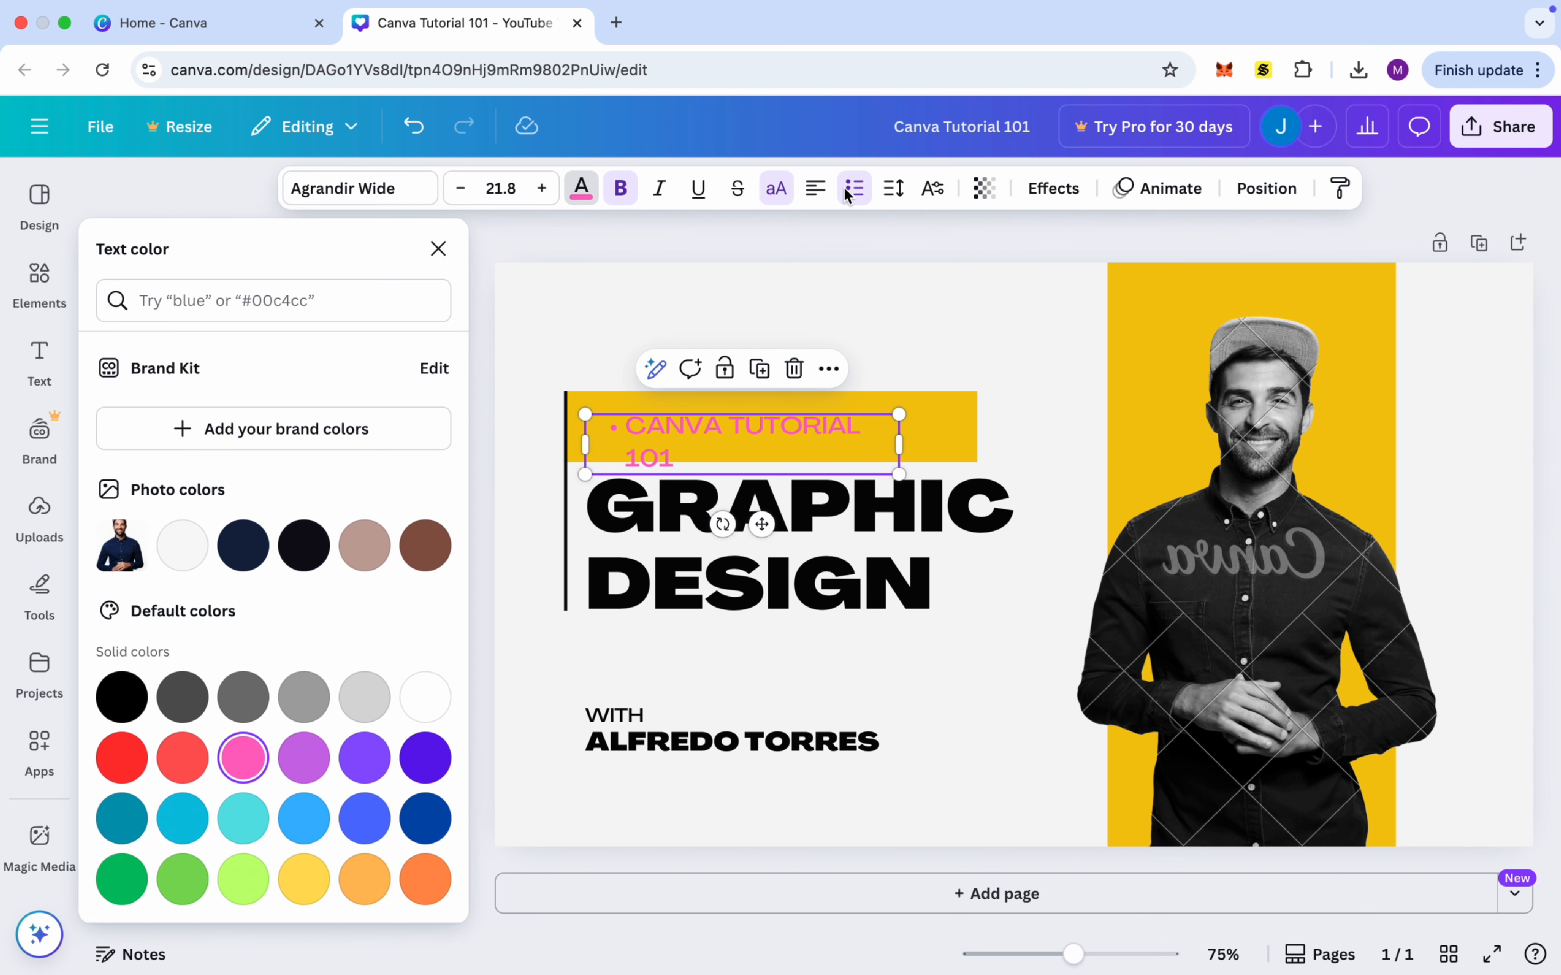
pyautogui.click(791, 193)
pyautogui.click(815, 194)
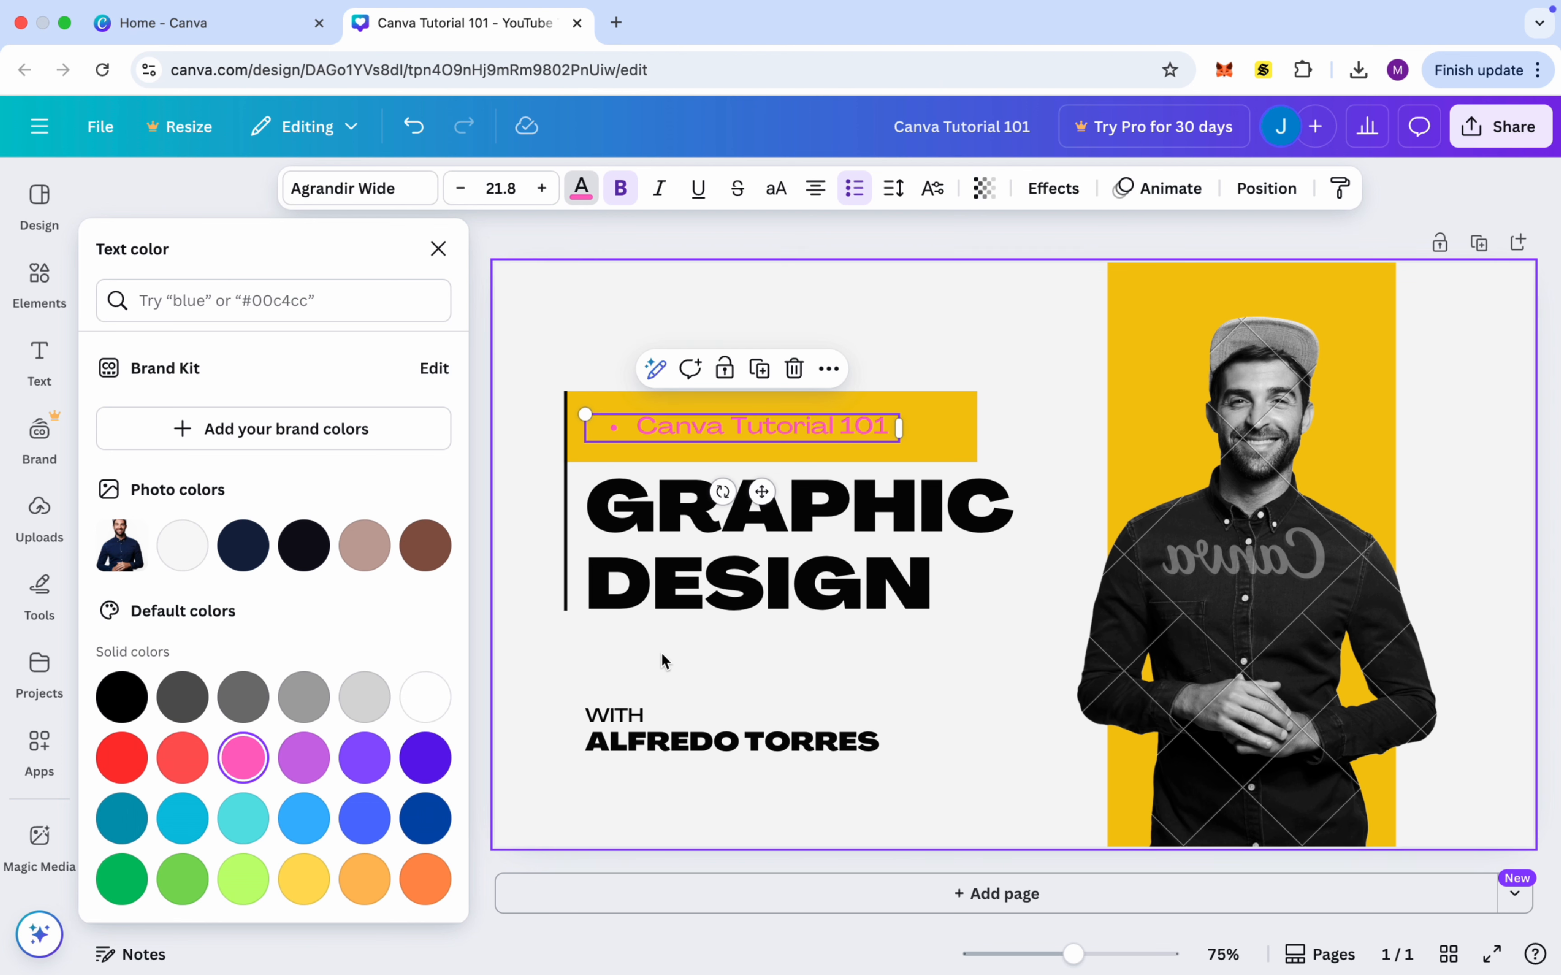
# - Replace the GRAPHIC DESIGN heading text with FULL CANVA
pyautogui.click(671, 717)
pyautogui.click(709, 561)
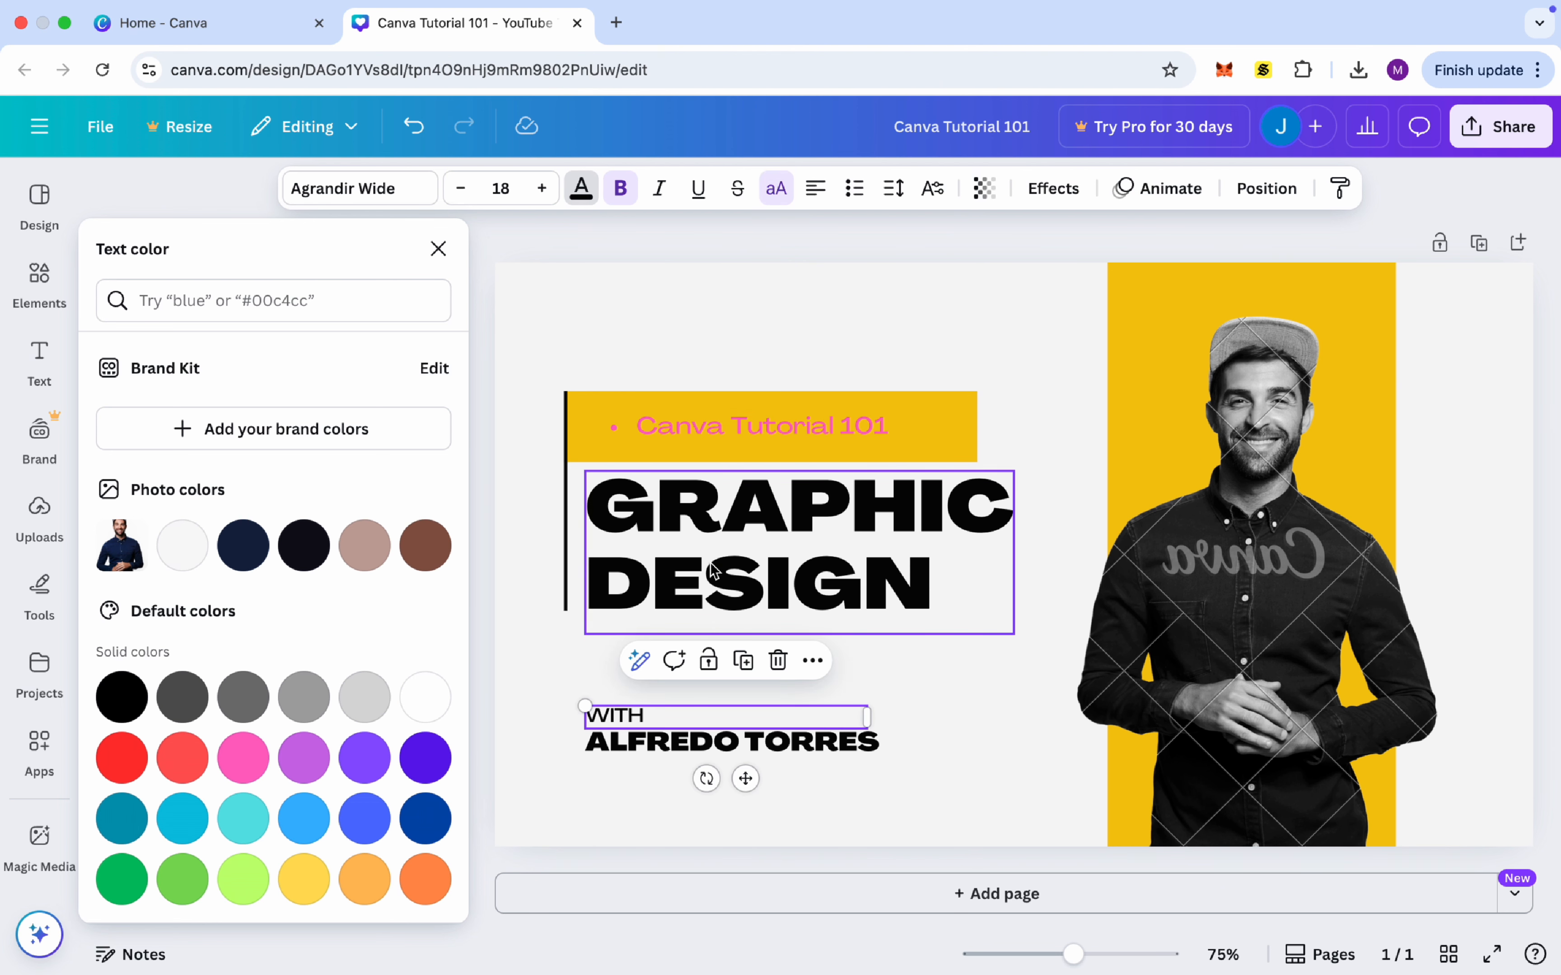
pyautogui.doubleClick(709, 561)
pyautogui.tripleClick(709, 561)
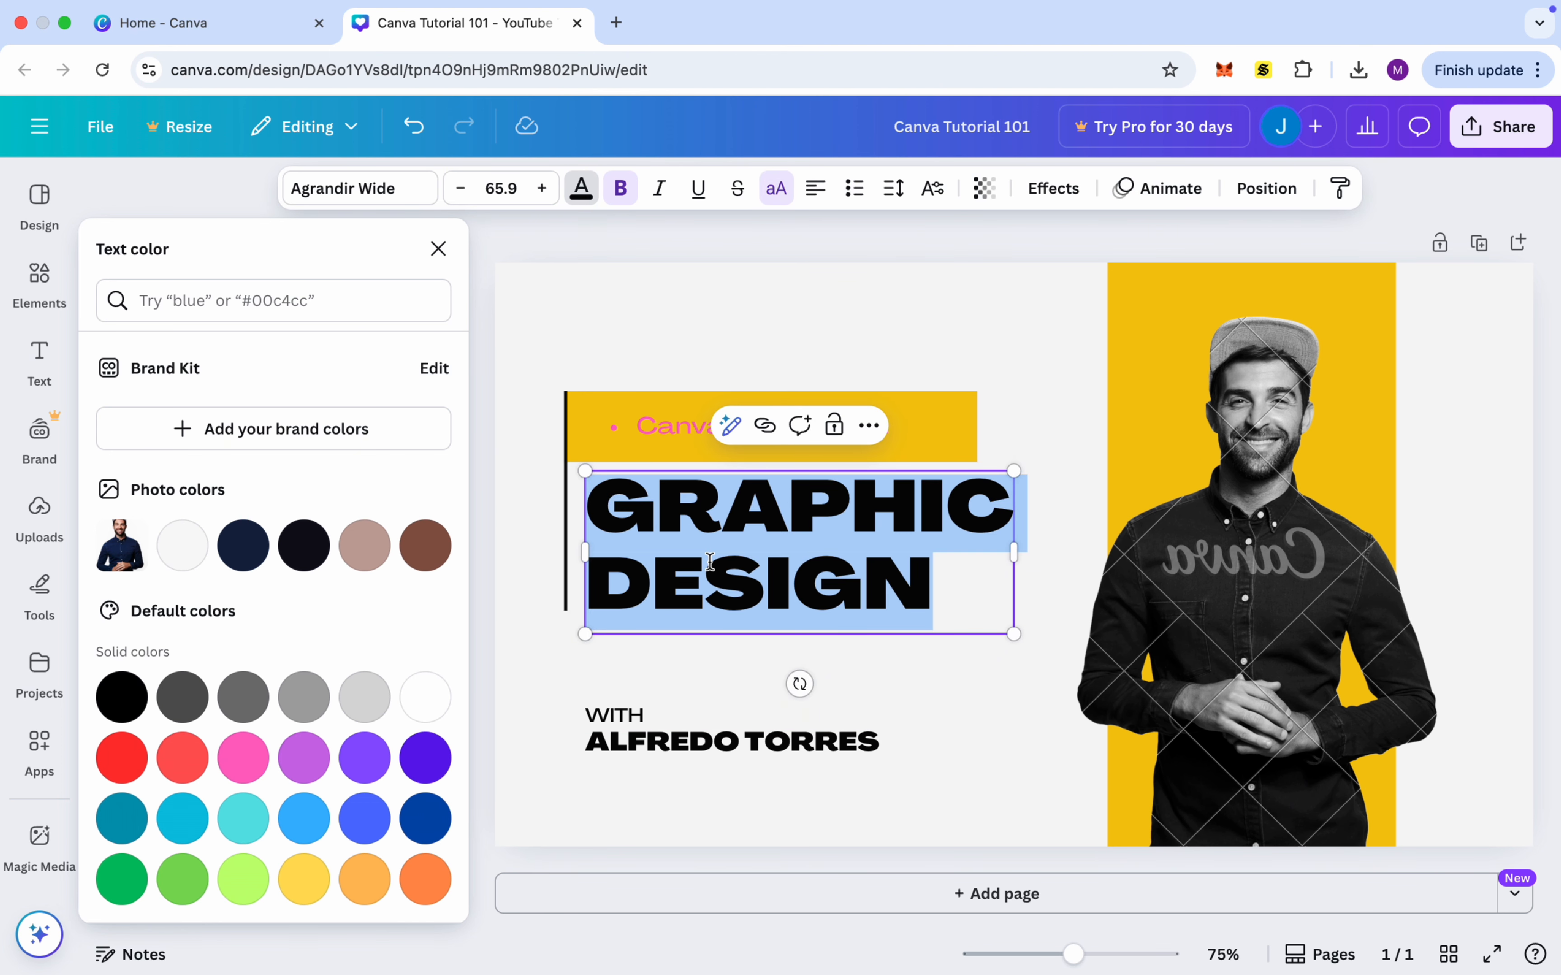
pyautogui.write('FULL CANVA')
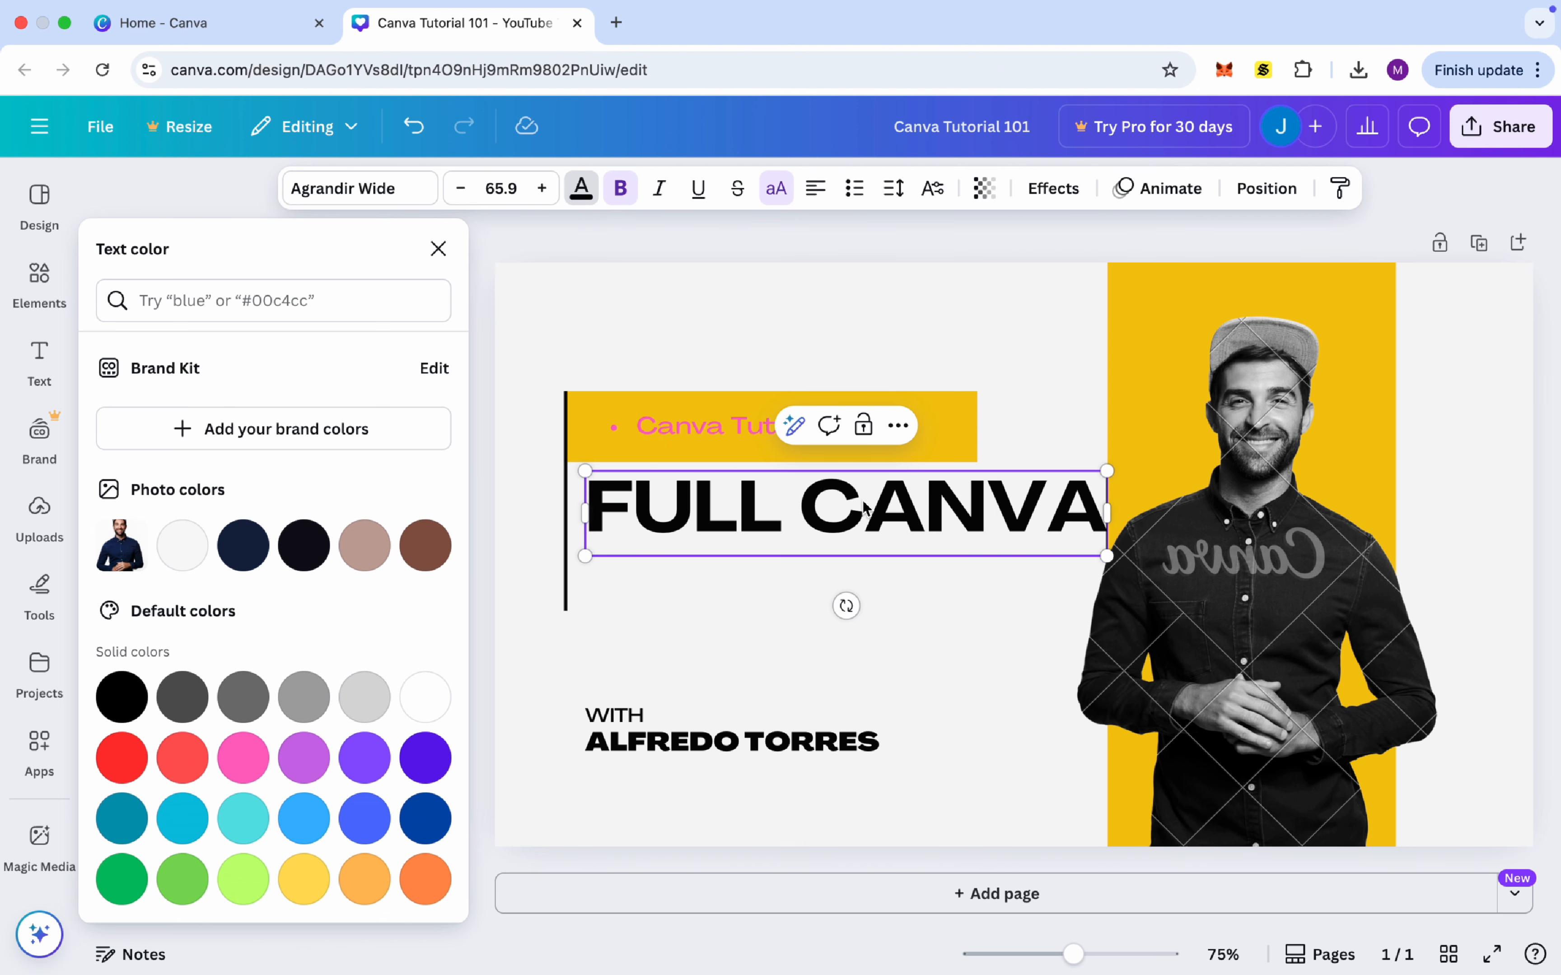
# - Delete the presenter's name, the WITH text above it and the photo of the man from the thumbnail
pyautogui.click(691, 745)
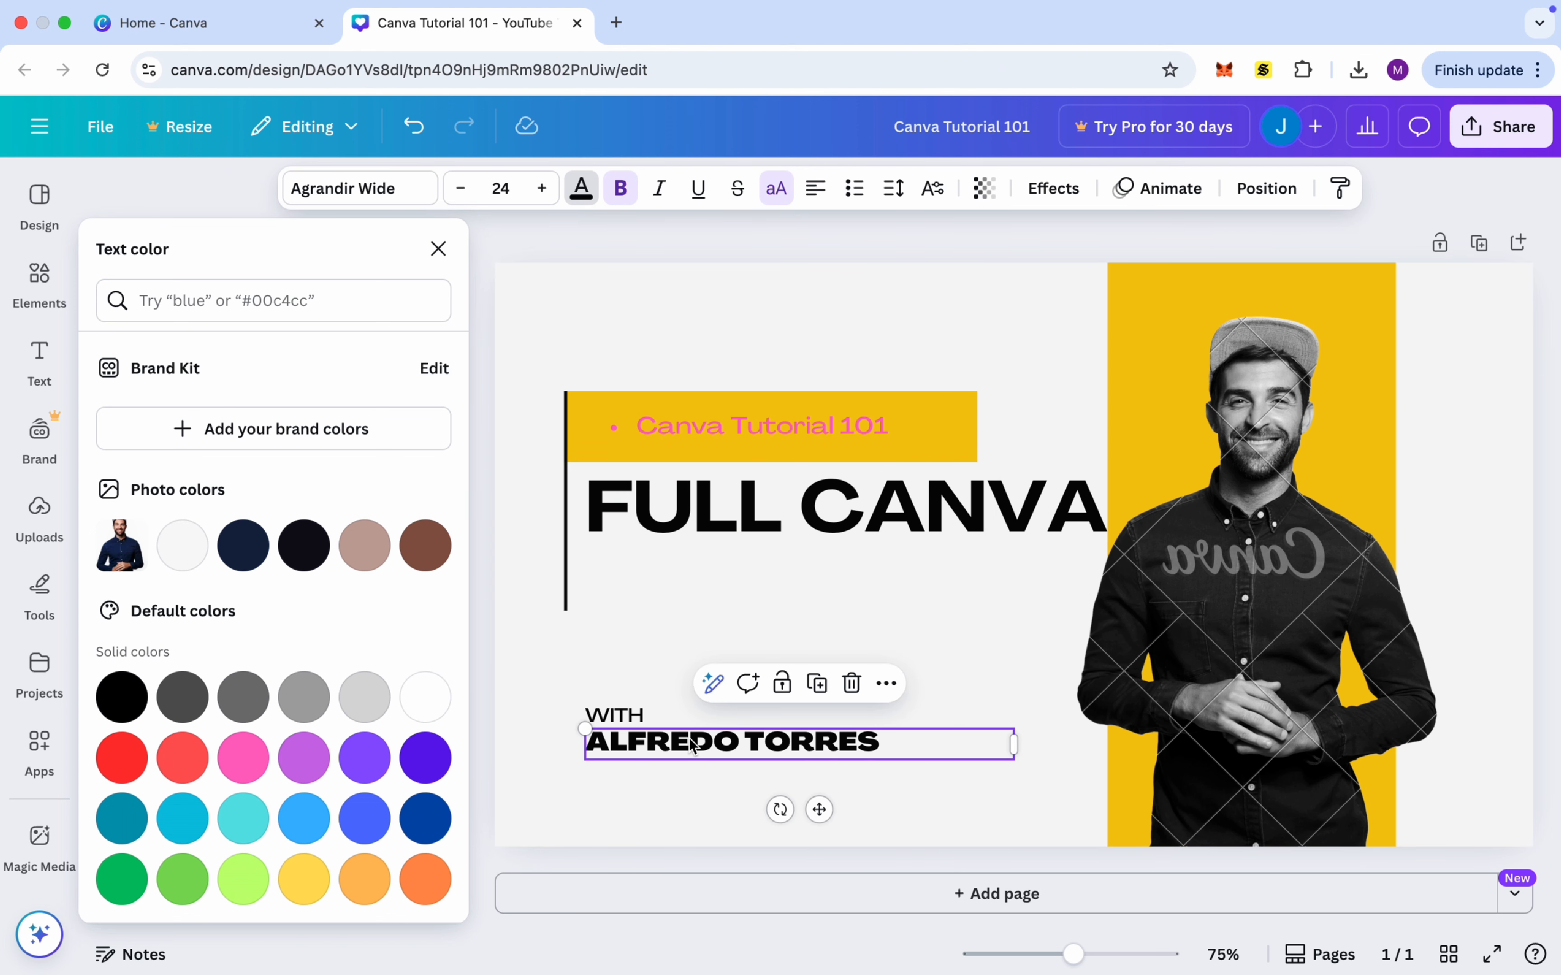
pyautogui.press('Delete')
pyautogui.click(648, 716)
pyautogui.press('Delete')
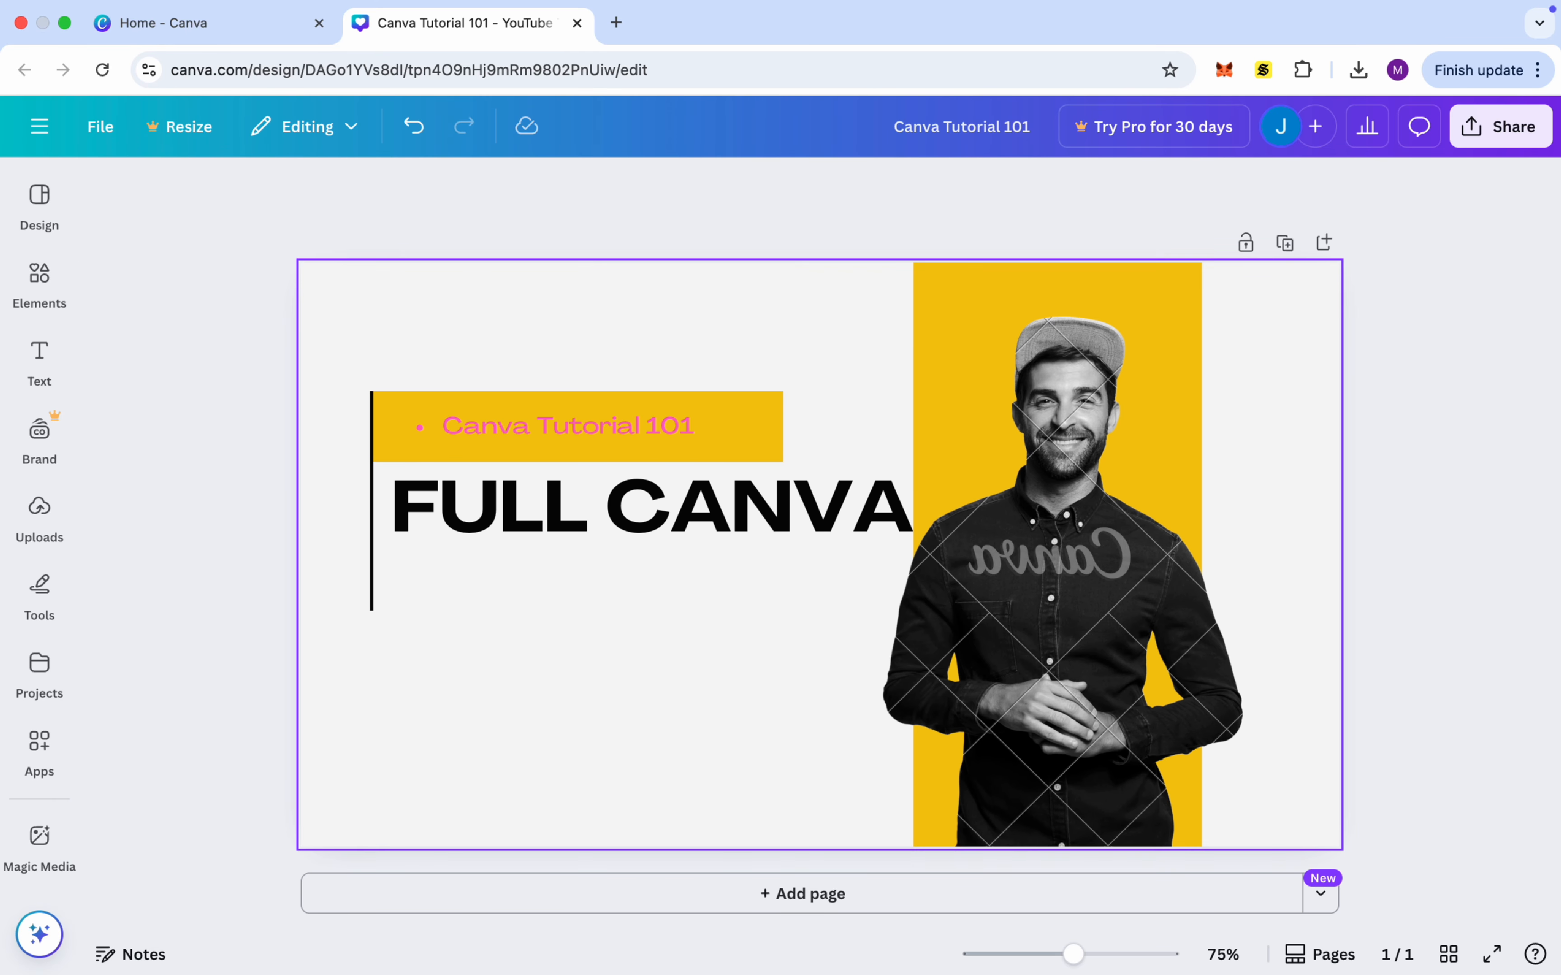
pyautogui.click(1068, 659)
pyautogui.press('Delete')
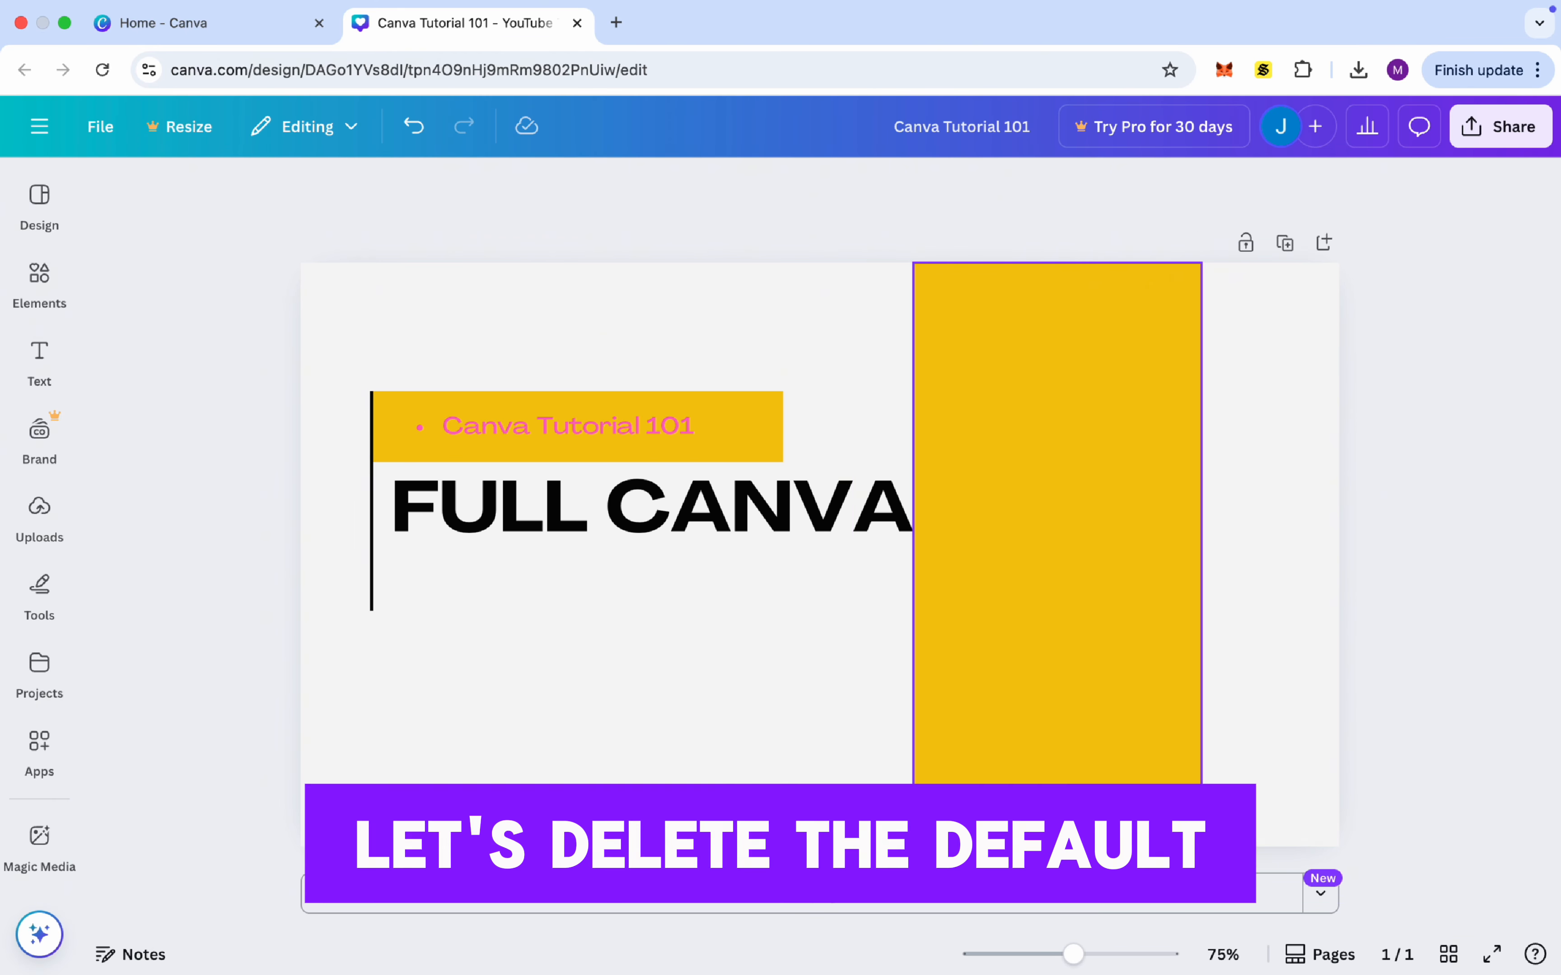
# - Open the cat-in-a-suit image piclumen-1748455495673.png from the Downloads folder in Finder, then return to Chrome and paste it into the design
pyautogui.click(1078, 502)
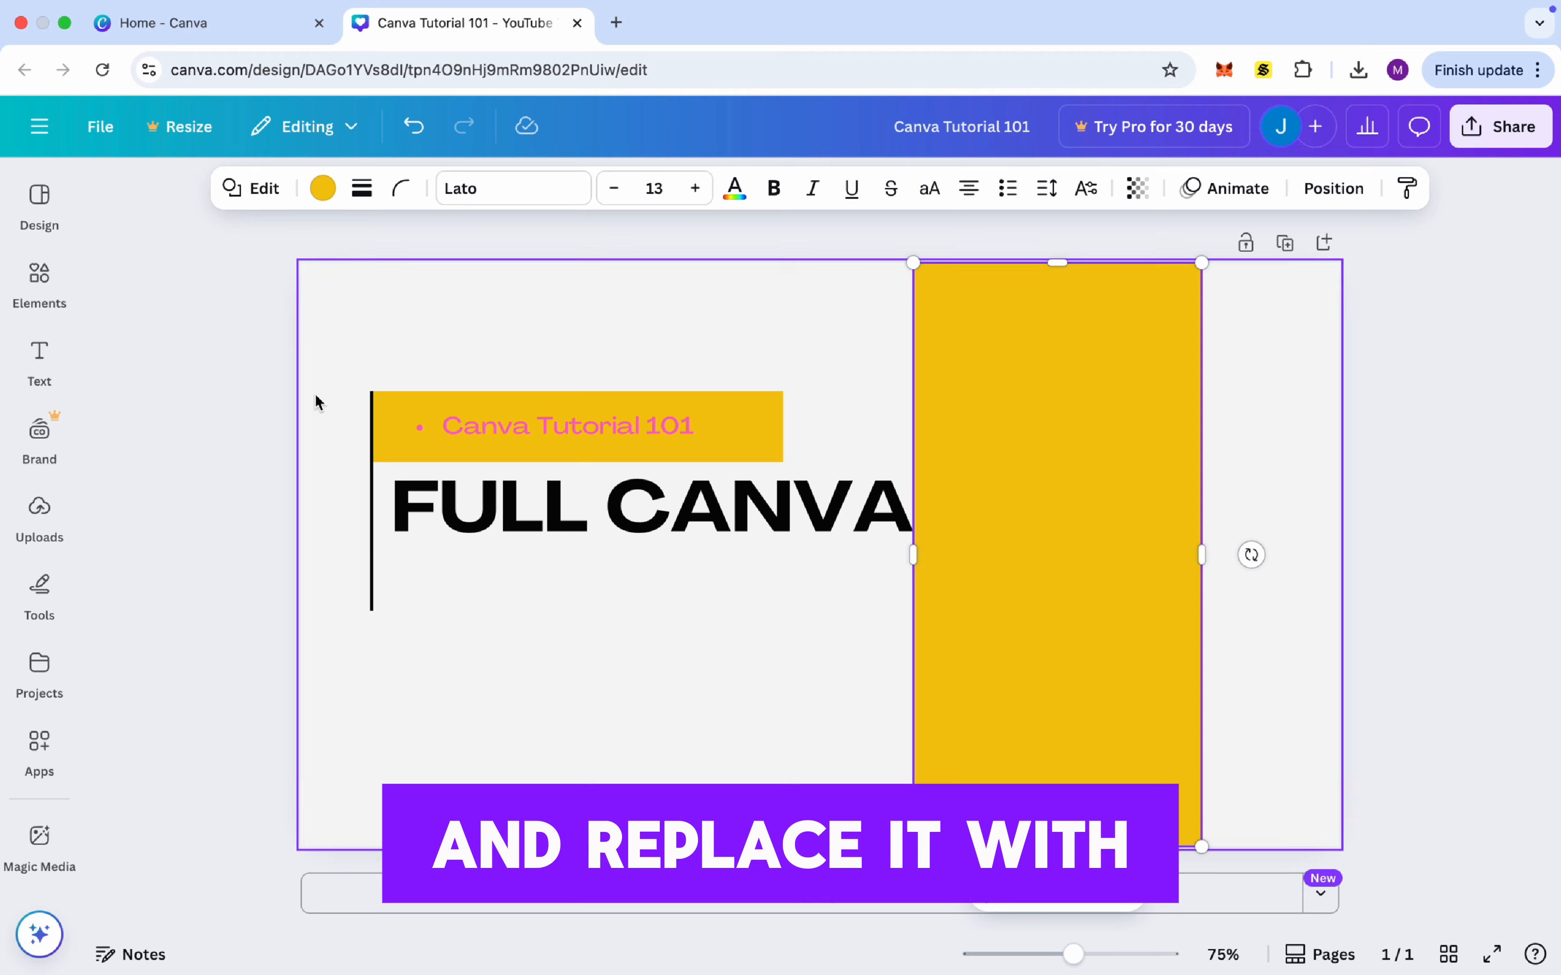
pyautogui.hotkey('ctrl', 'Up')
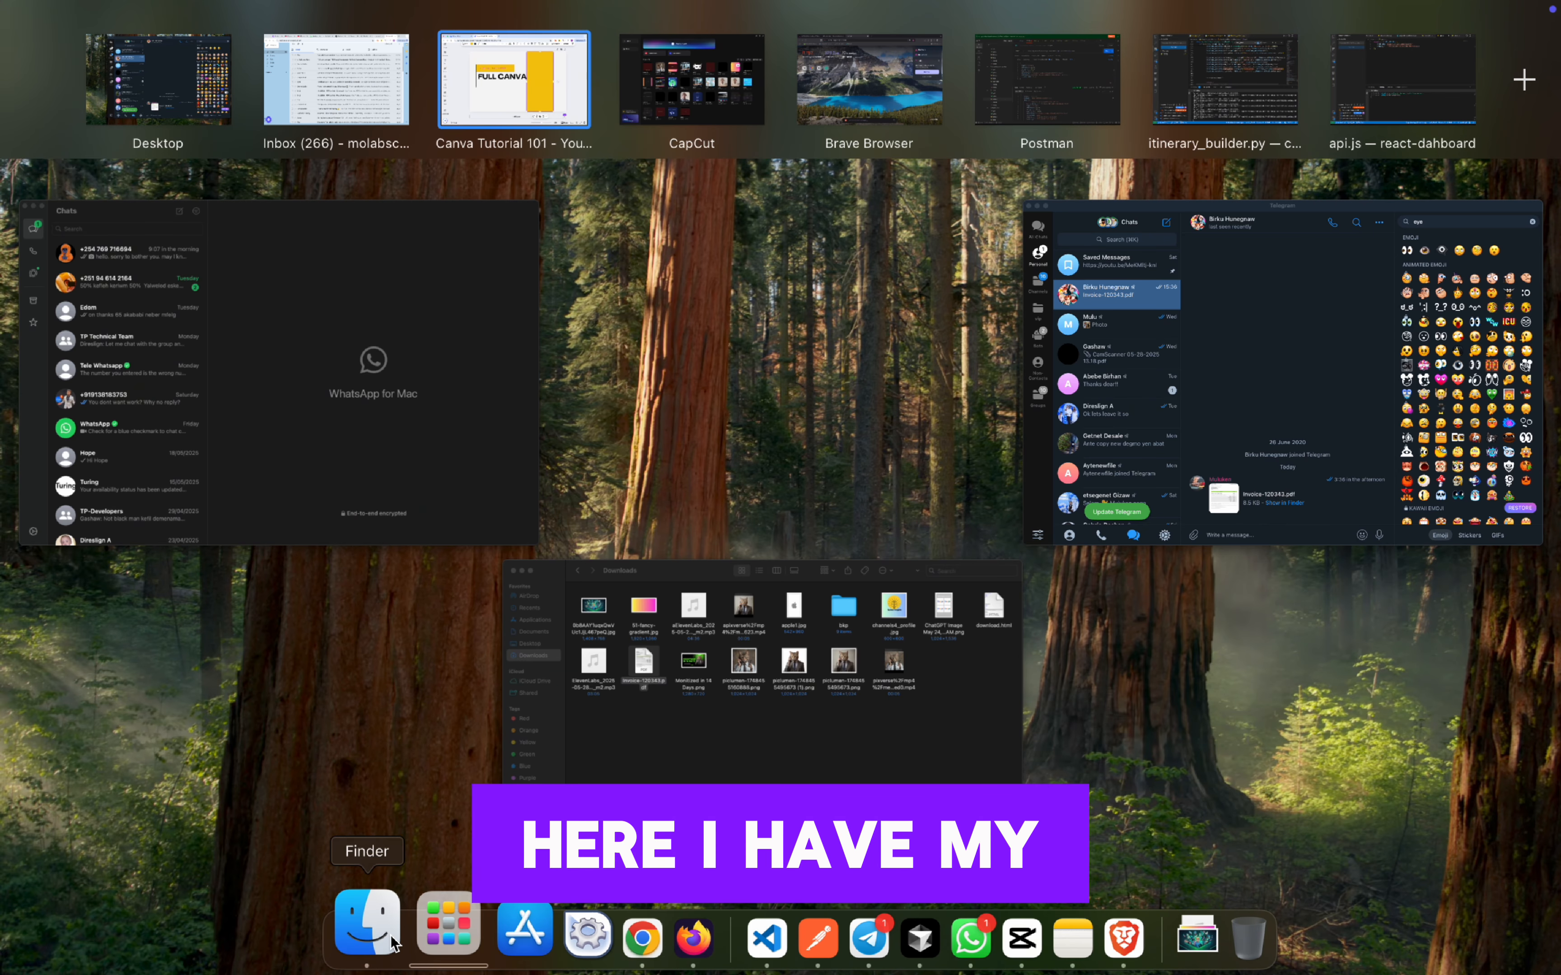
pyautogui.click(780, 723)
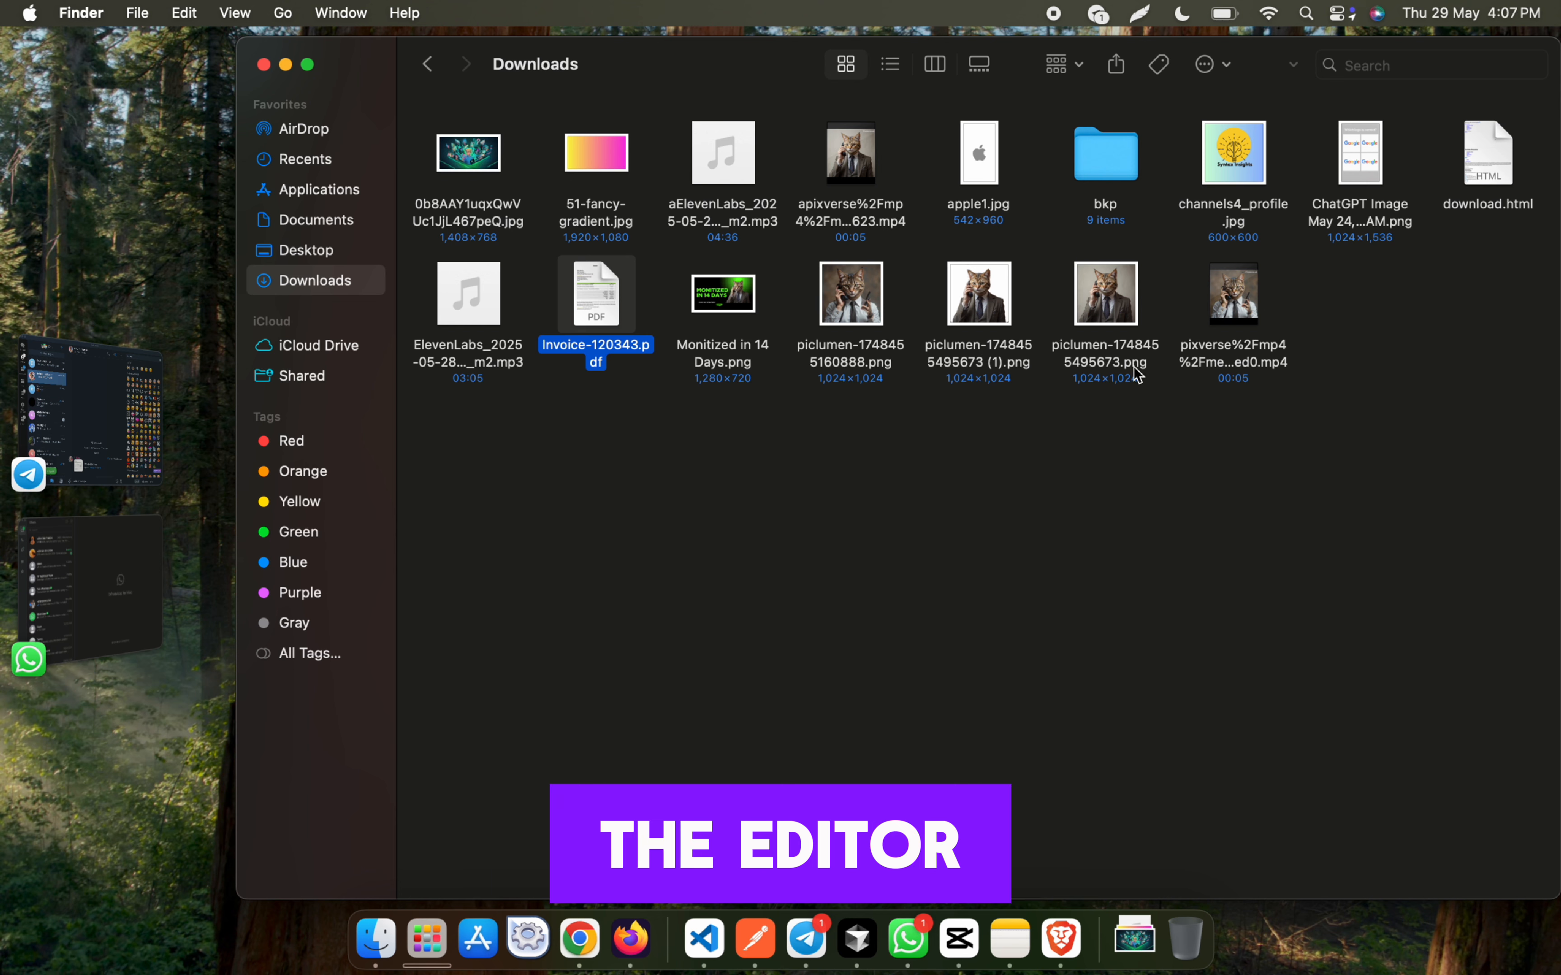
pyautogui.doubleClick(1107, 355)
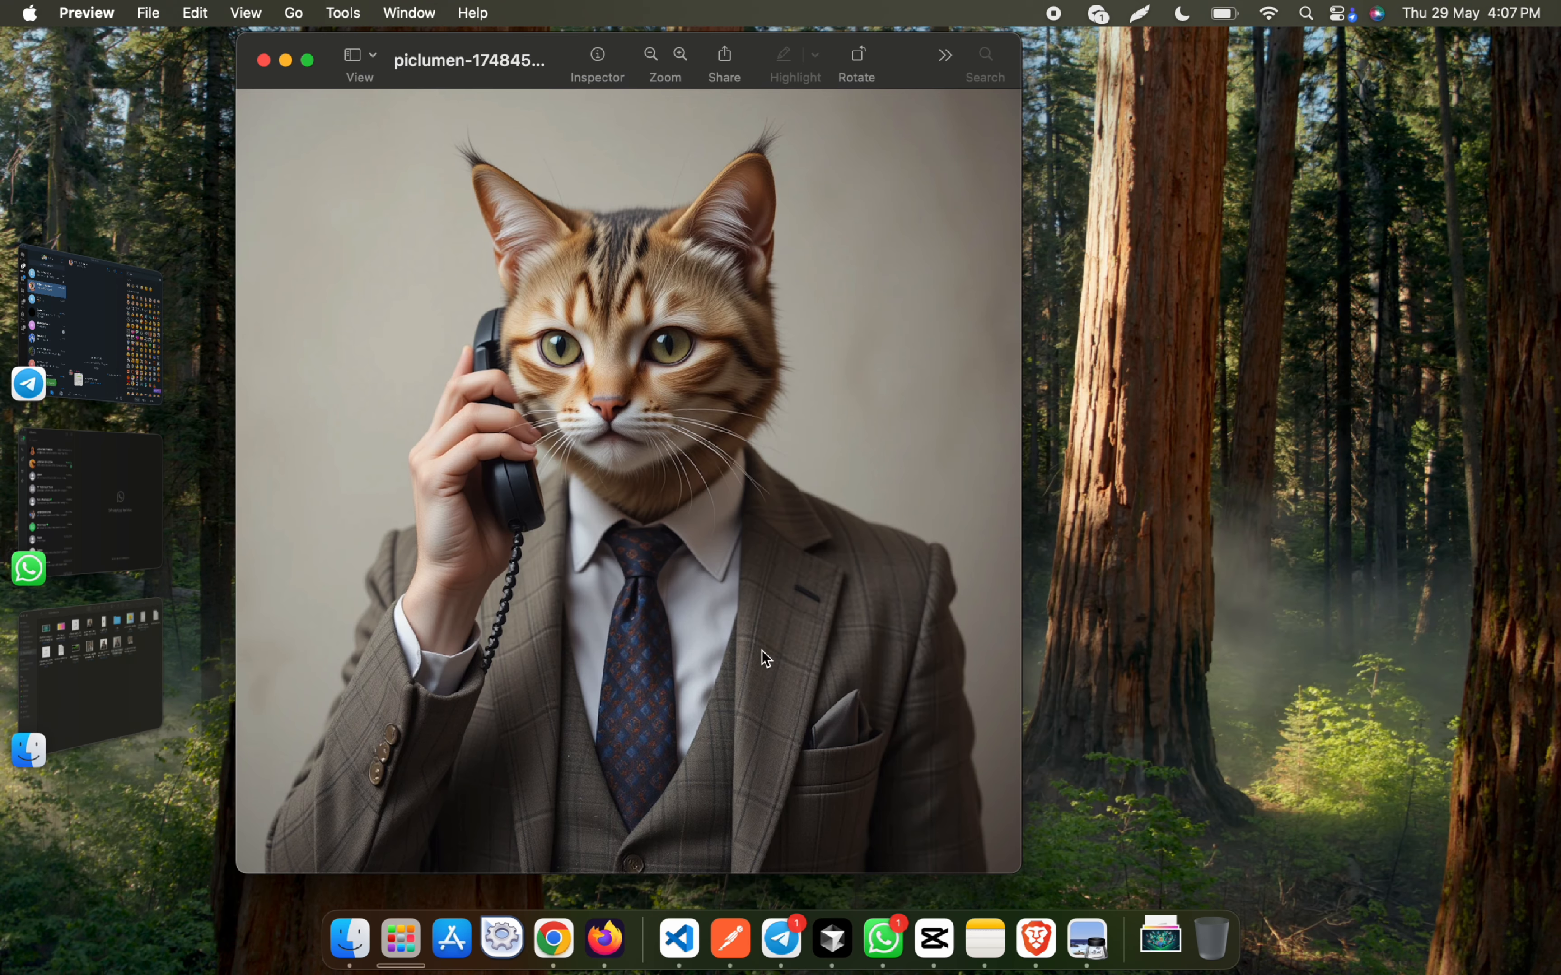
pyautogui.click(553, 937)
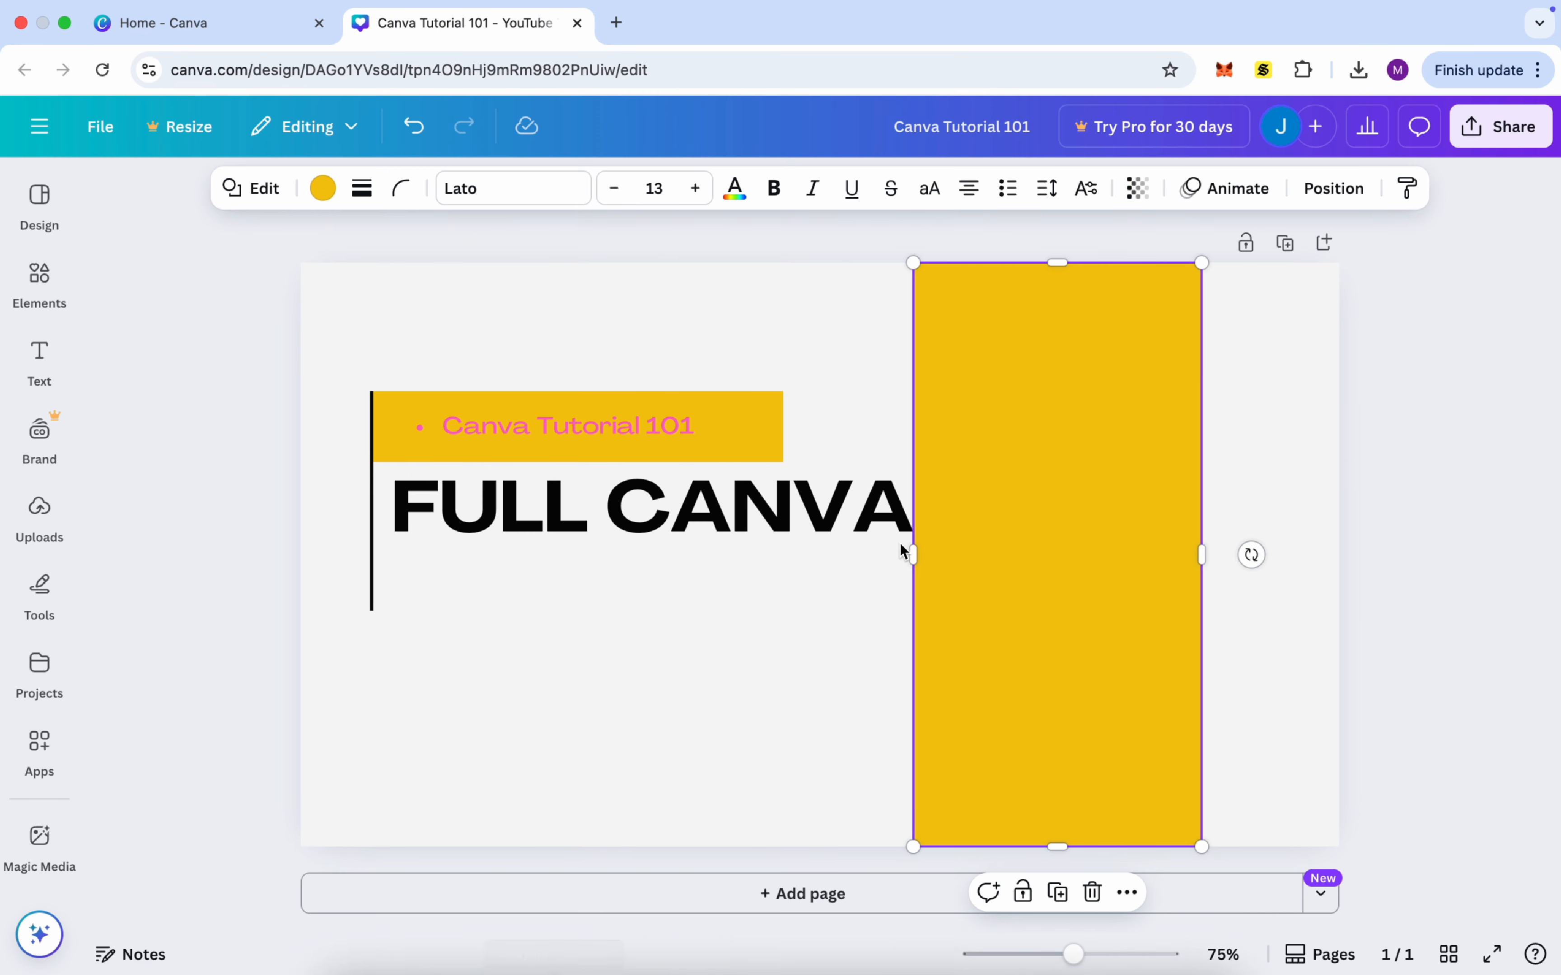
pyautogui.press('super+v')
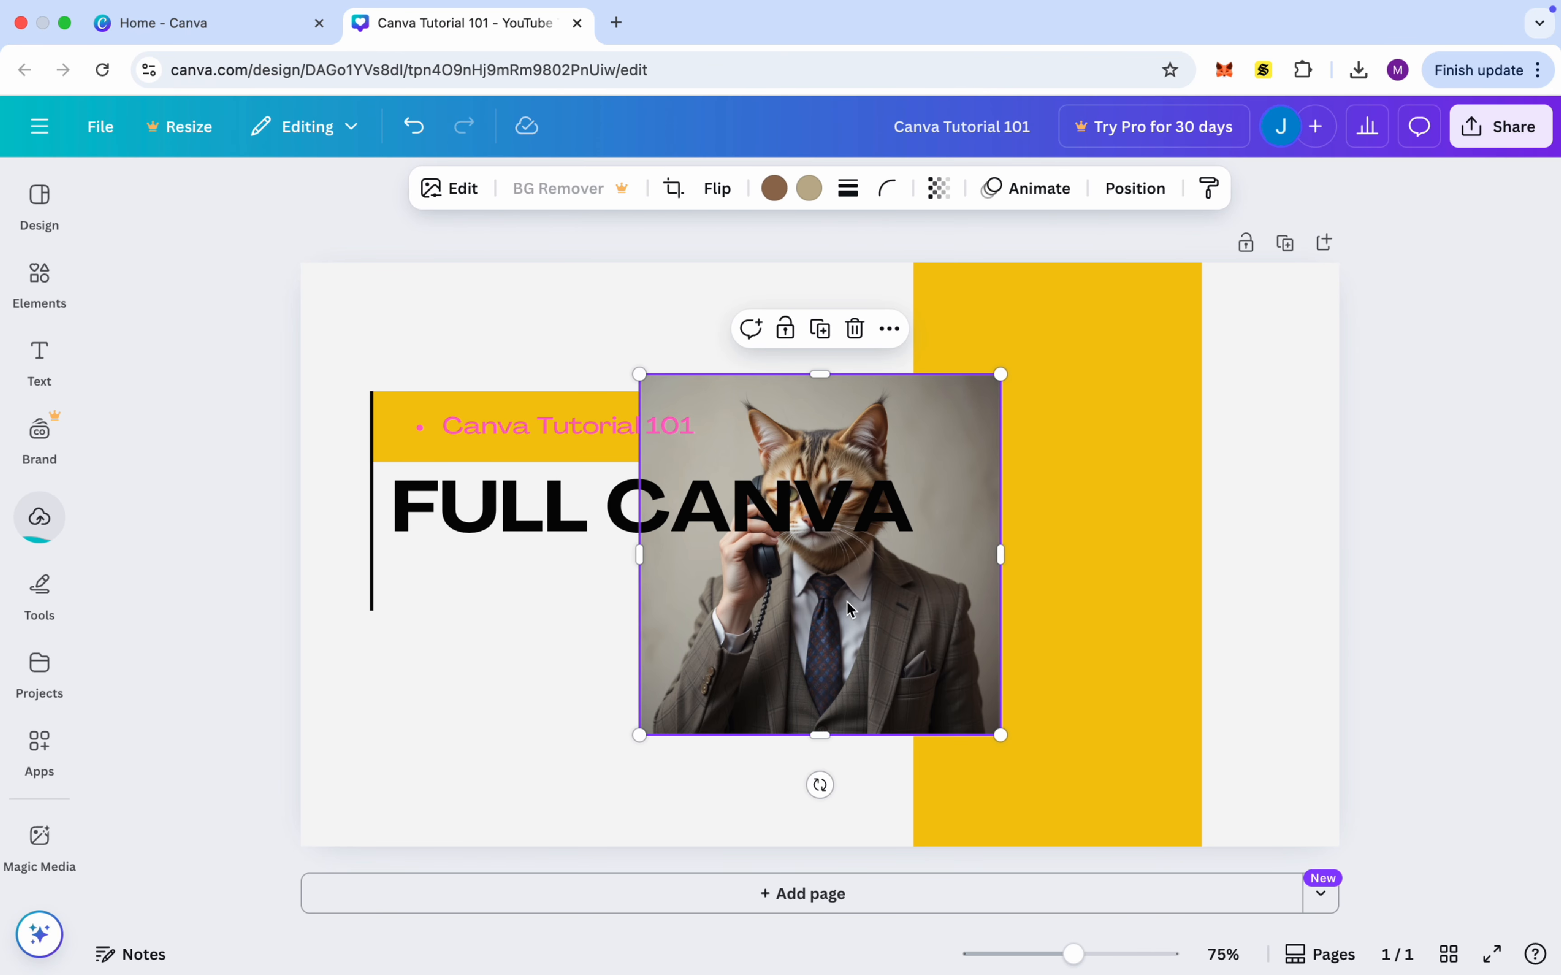
# - Delete the tall yellow rectangle and move the cat image into its place beside the FULL CANVA heading
pyautogui.click(1116, 639)
pyautogui.press('Delete')
pyautogui.moveTo(904, 635); pyautogui.dragTo(1157, 614)
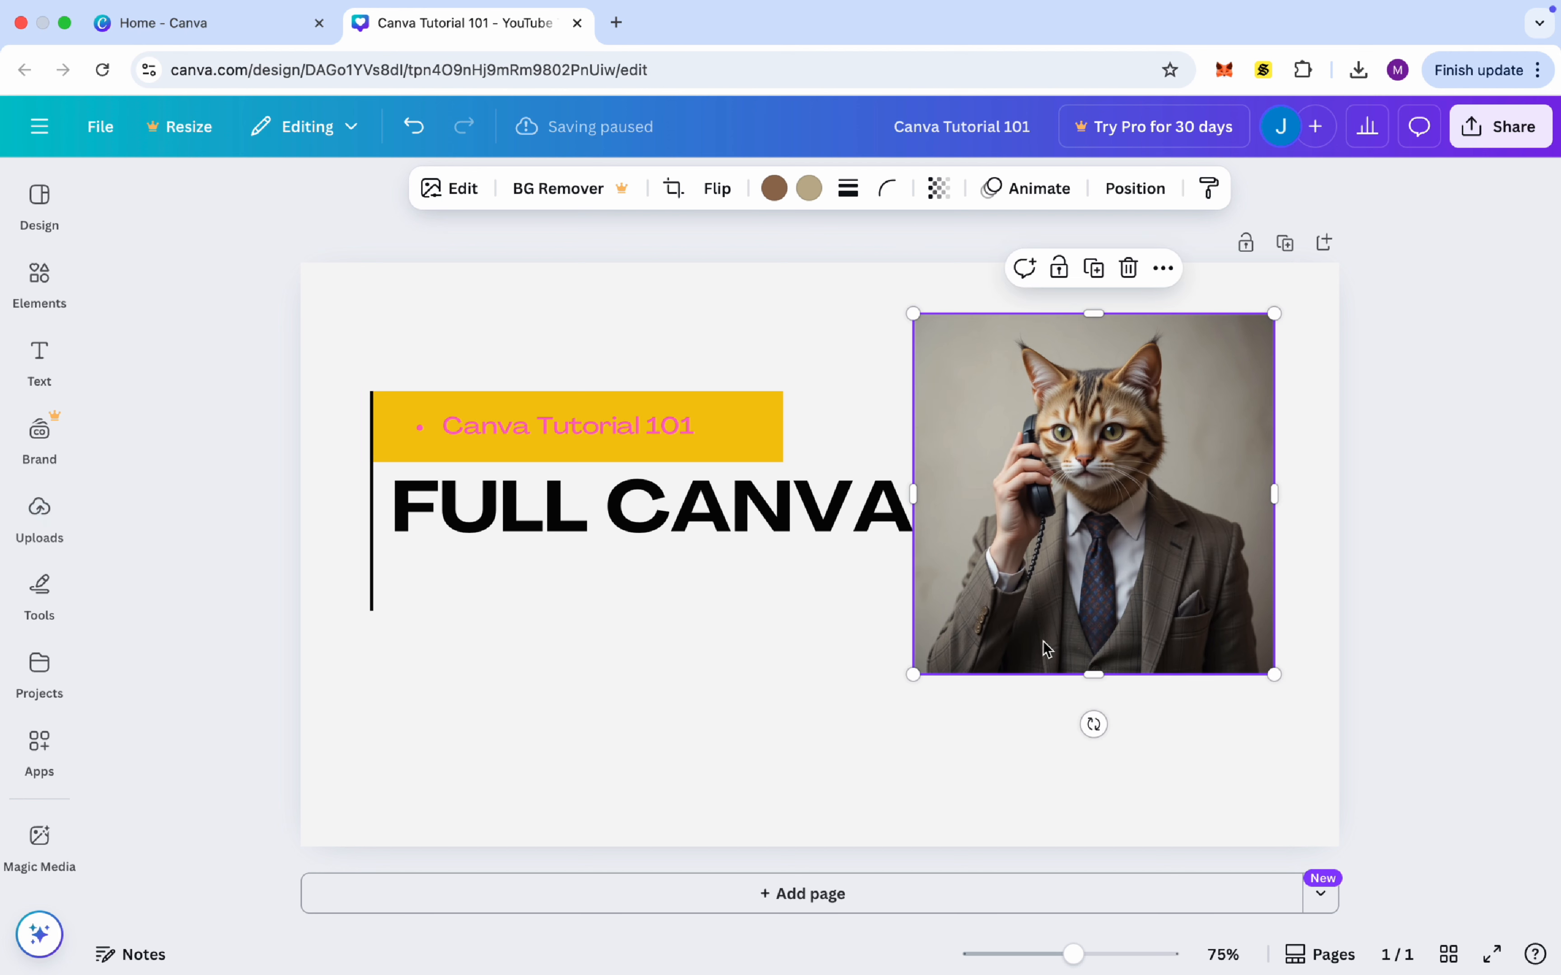
pyautogui.moveTo(913, 675); pyautogui.dragTo(916, 673)
# - Try several default colors and gradients on the page background and settle on the teal-to-green gradient
pyautogui.click(735, 735)
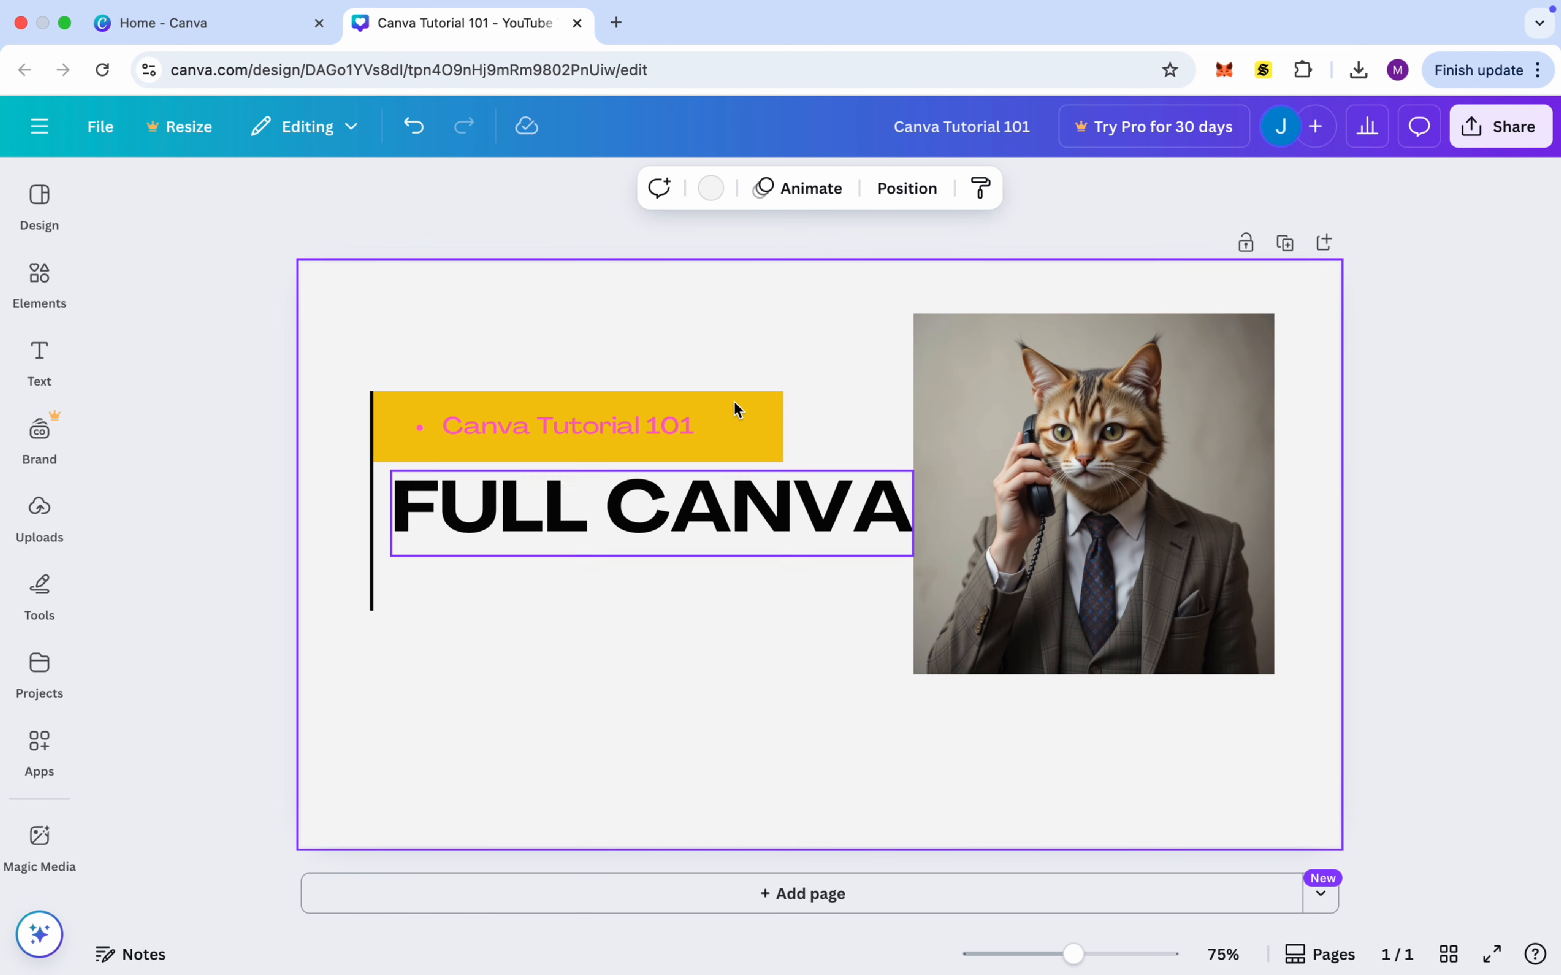
pyautogui.click(712, 189)
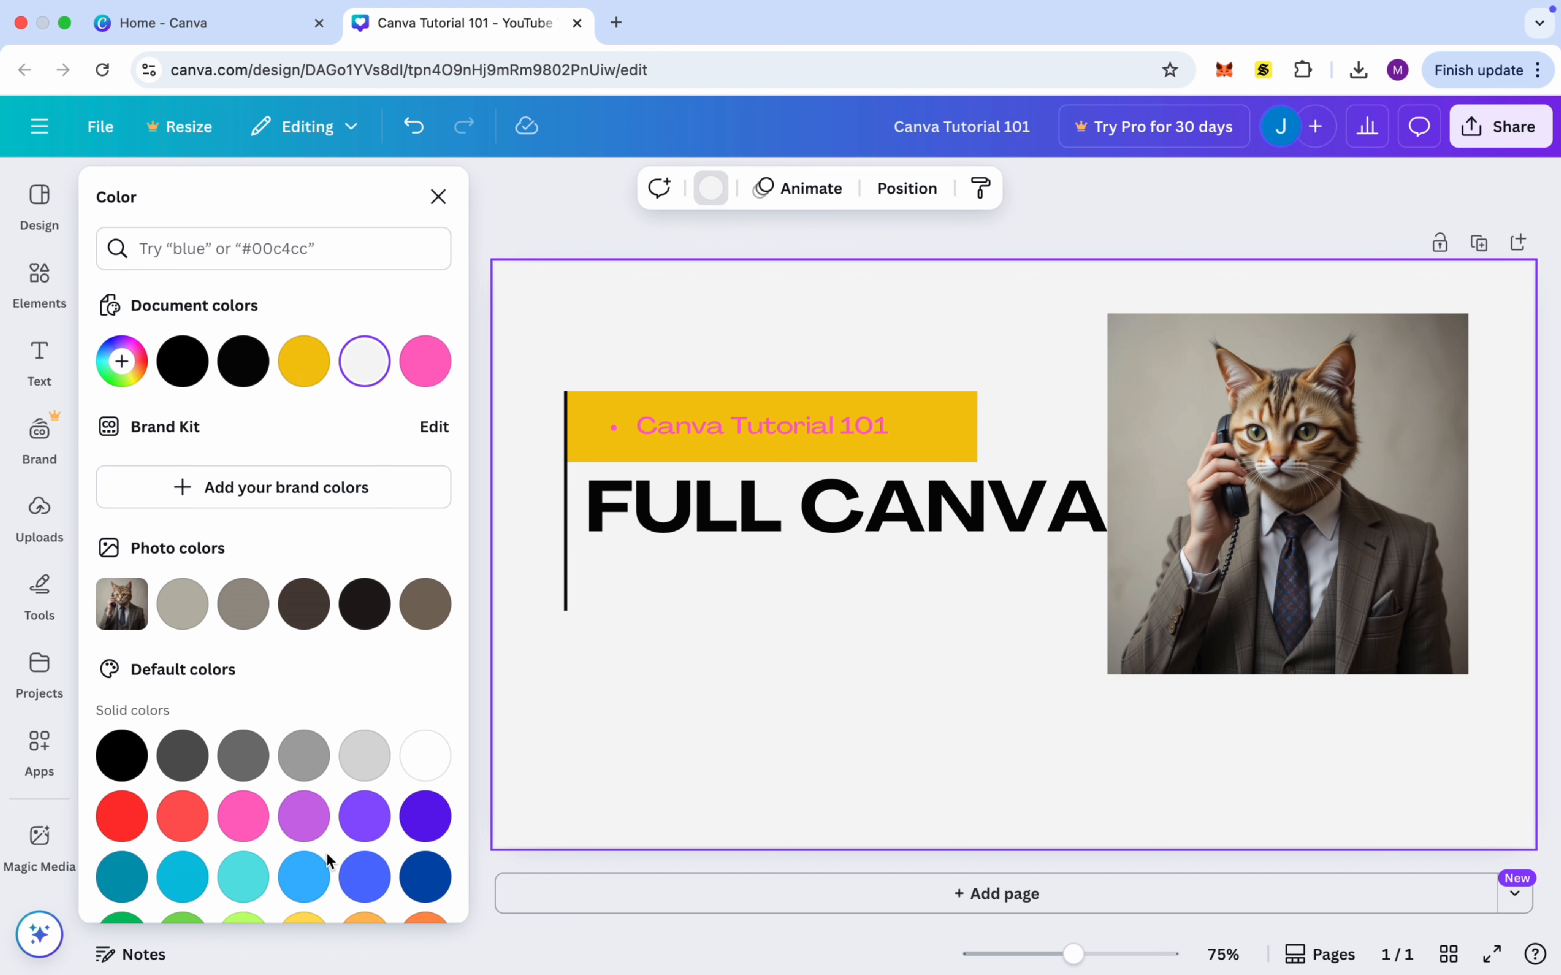
pyautogui.click(303, 878)
pyautogui.click(248, 884)
pyautogui.scroll(-1, 251, 890)
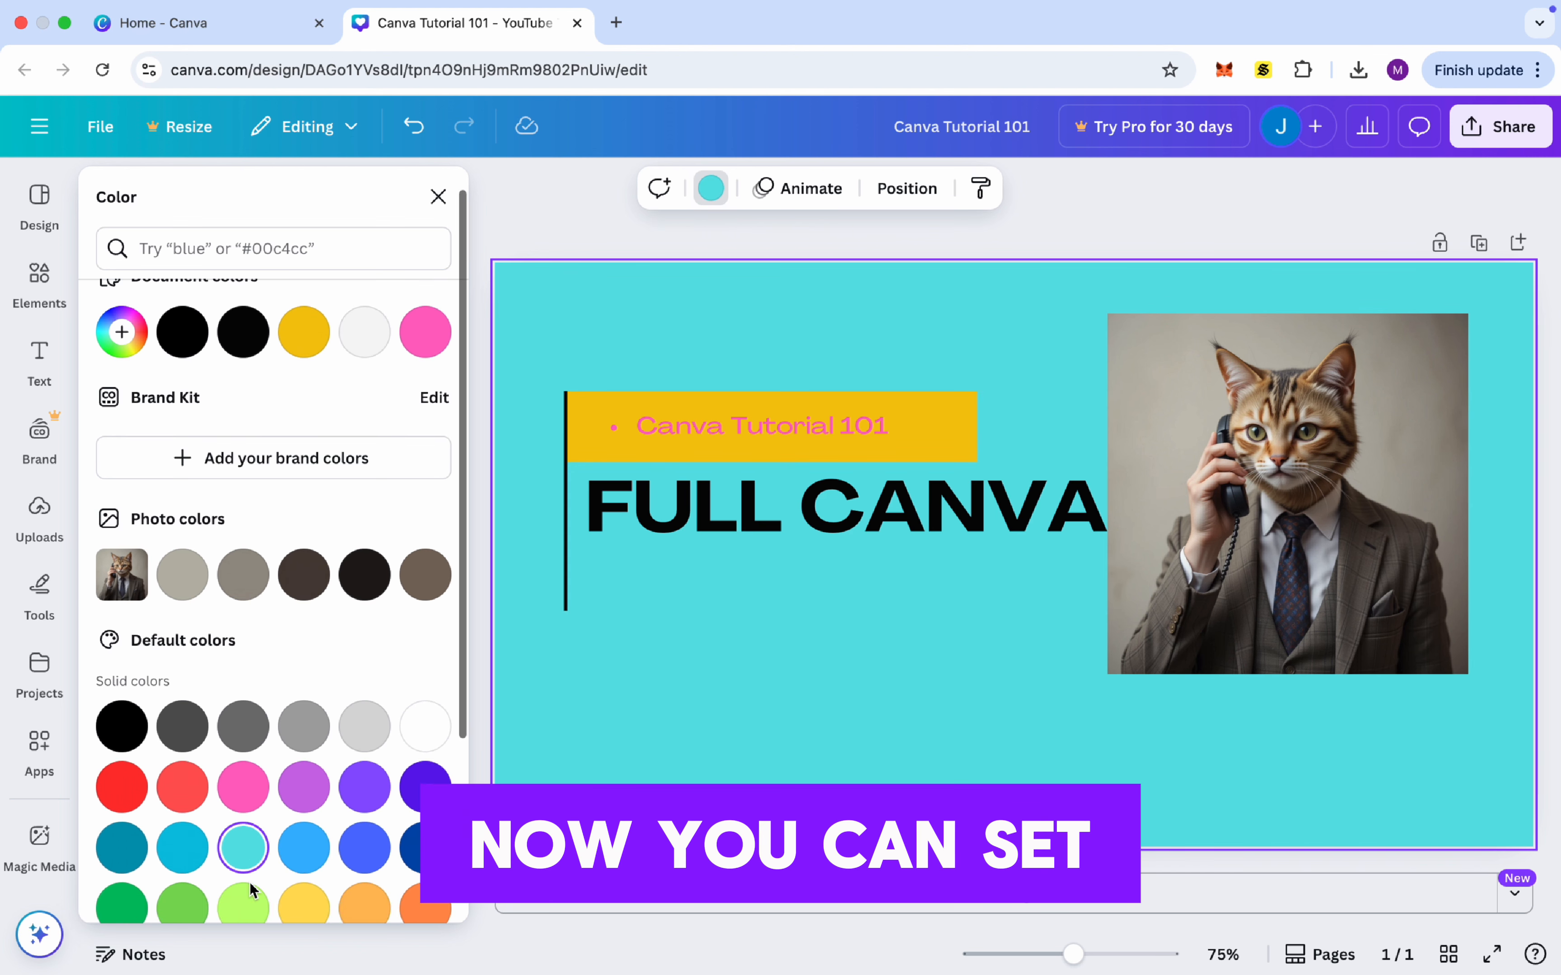
pyautogui.scroll(-4, 251, 890)
pyautogui.click(364, 757)
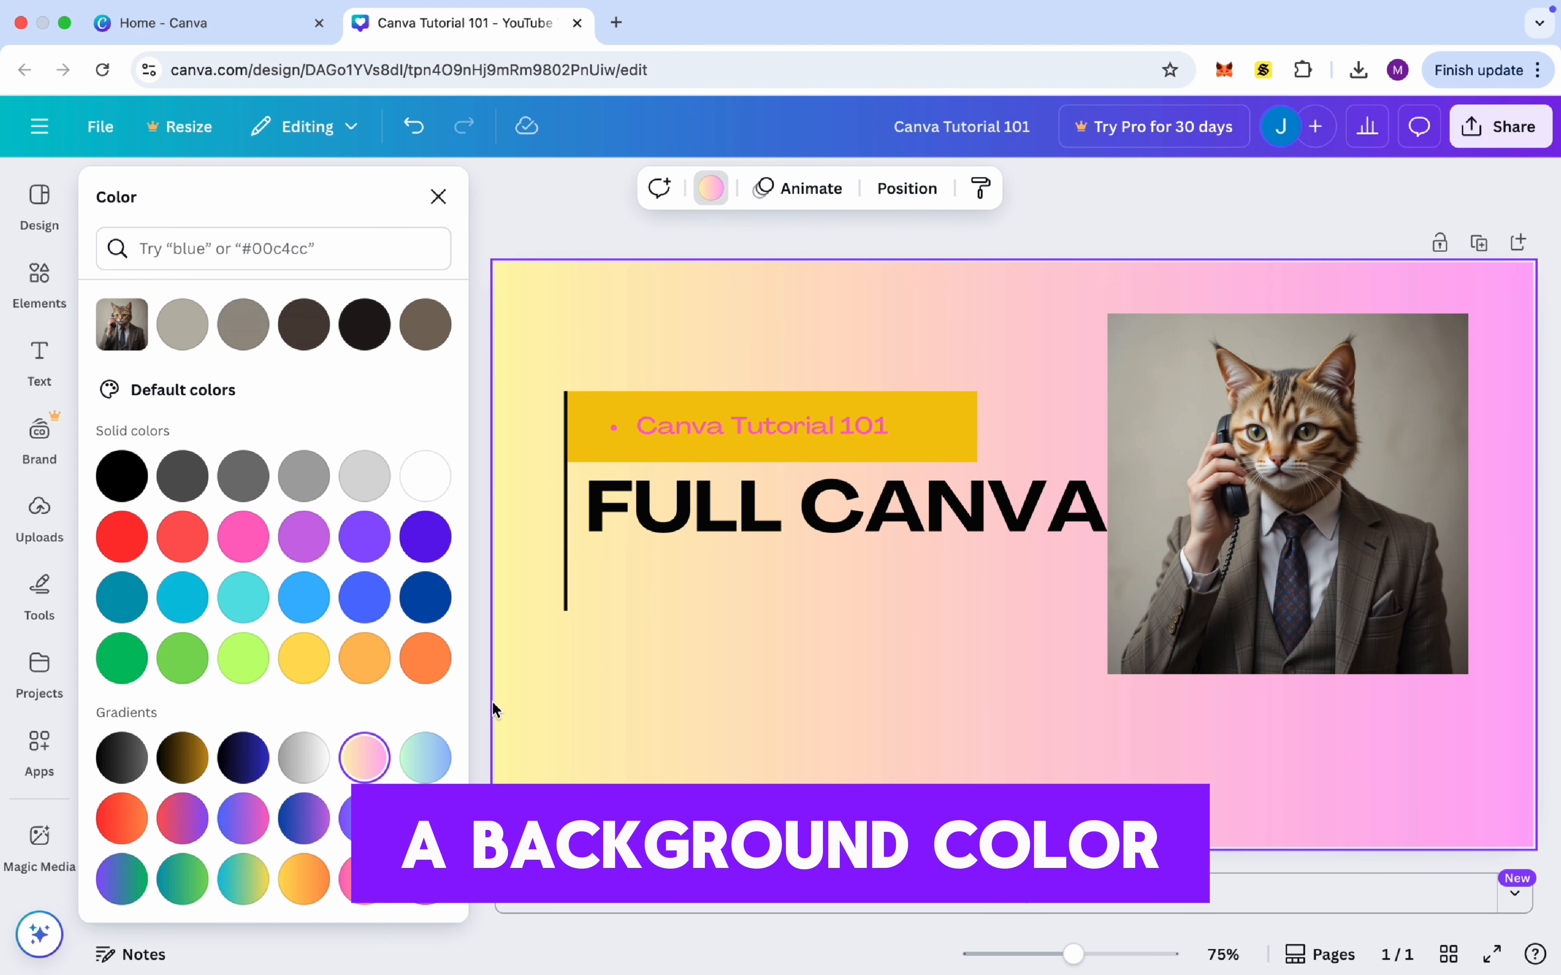
pyautogui.click(428, 763)
pyautogui.click(426, 826)
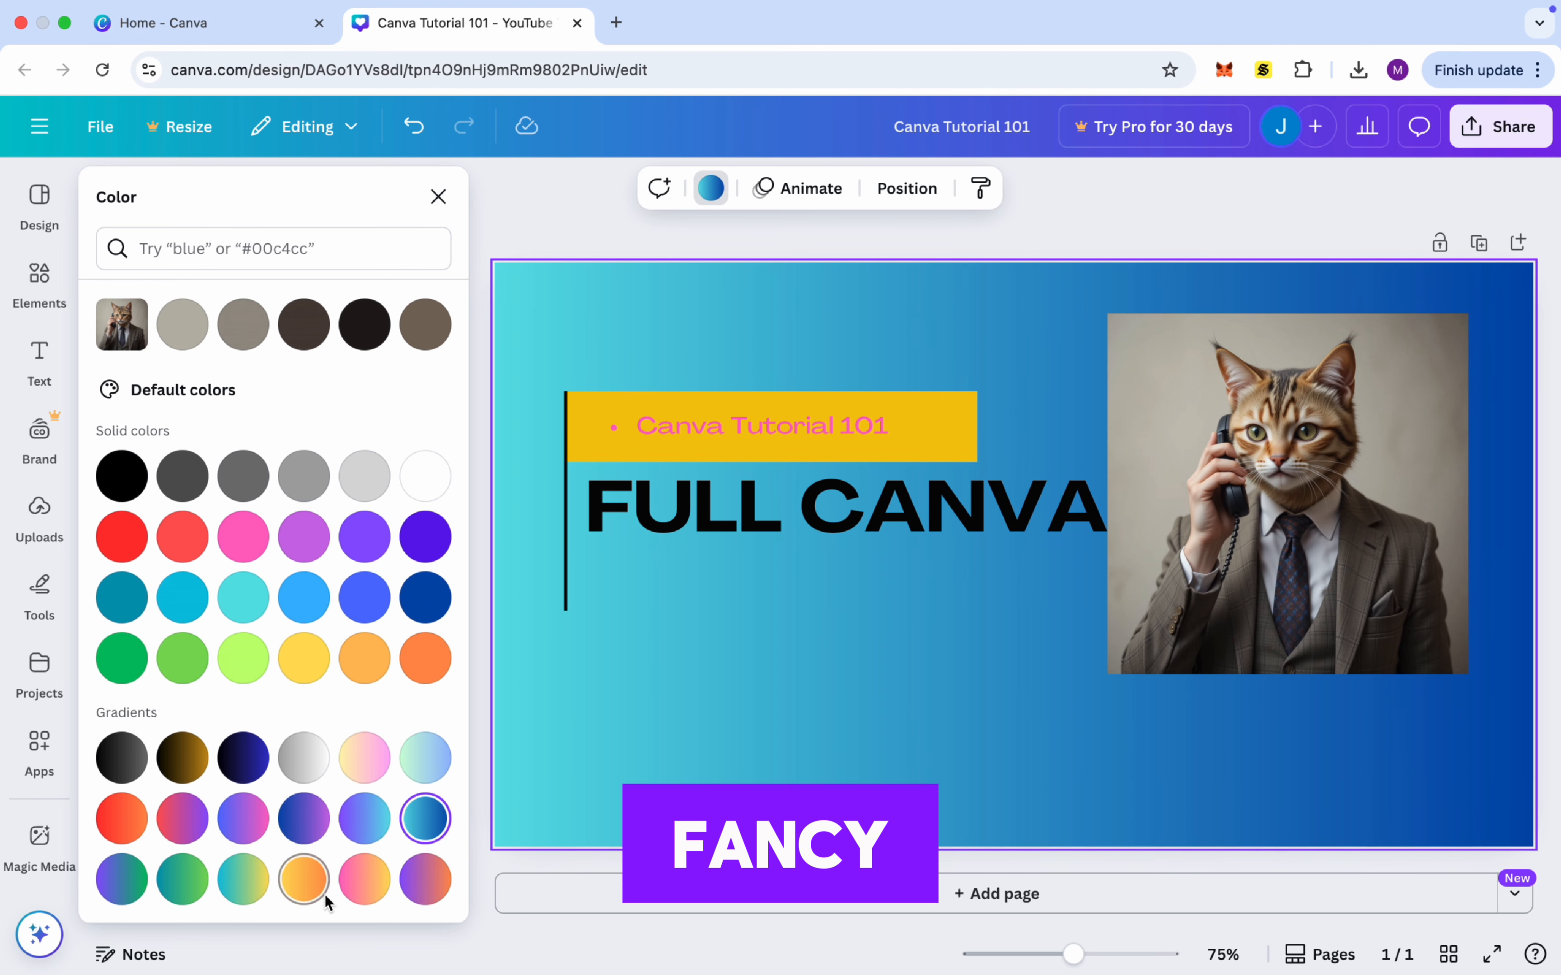
pyautogui.click(304, 882)
pyautogui.click(243, 880)
pyautogui.click(372, 898)
pyautogui.click(445, 897)
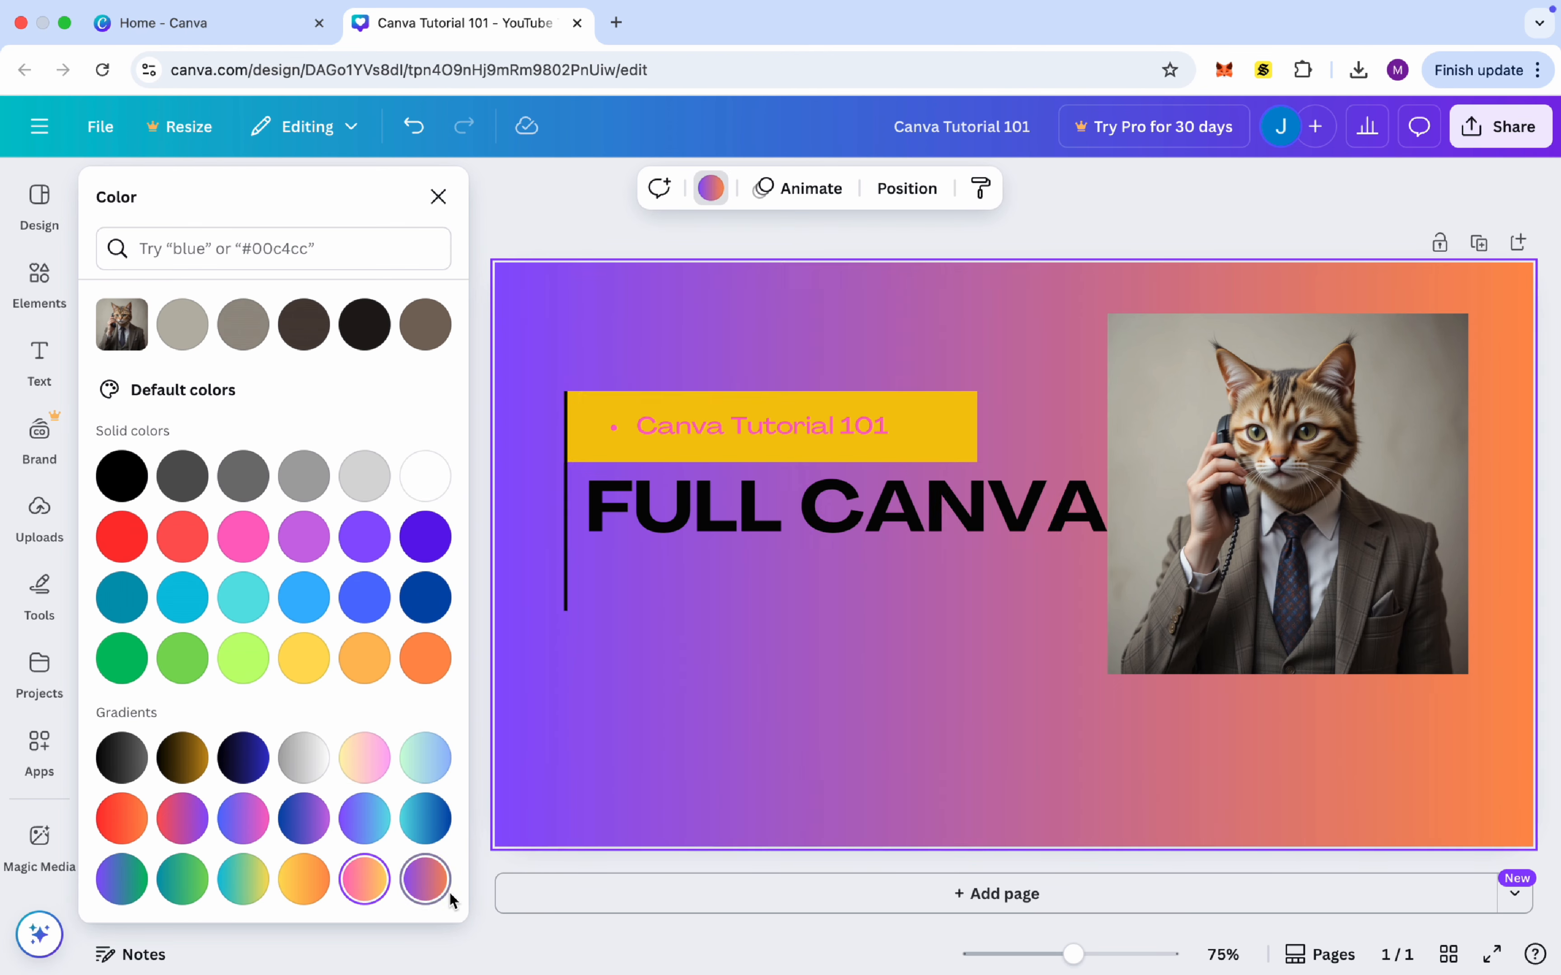
pyautogui.click(130, 881)
pyautogui.click(188, 882)
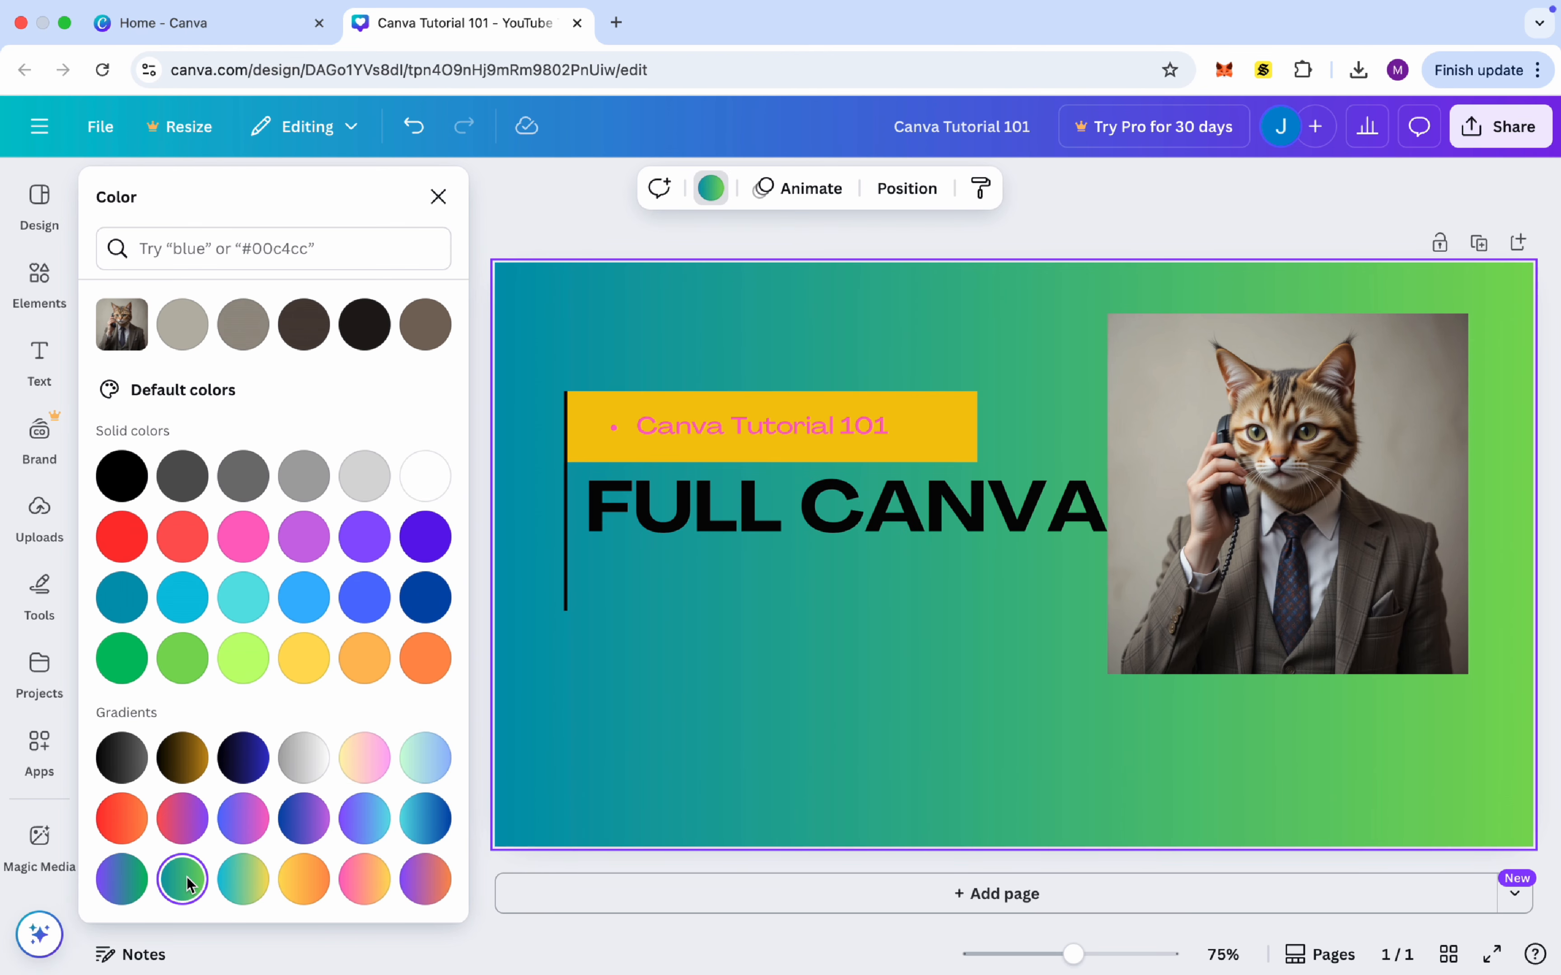
pyautogui.click(648, 445)
pyautogui.click(611, 694)
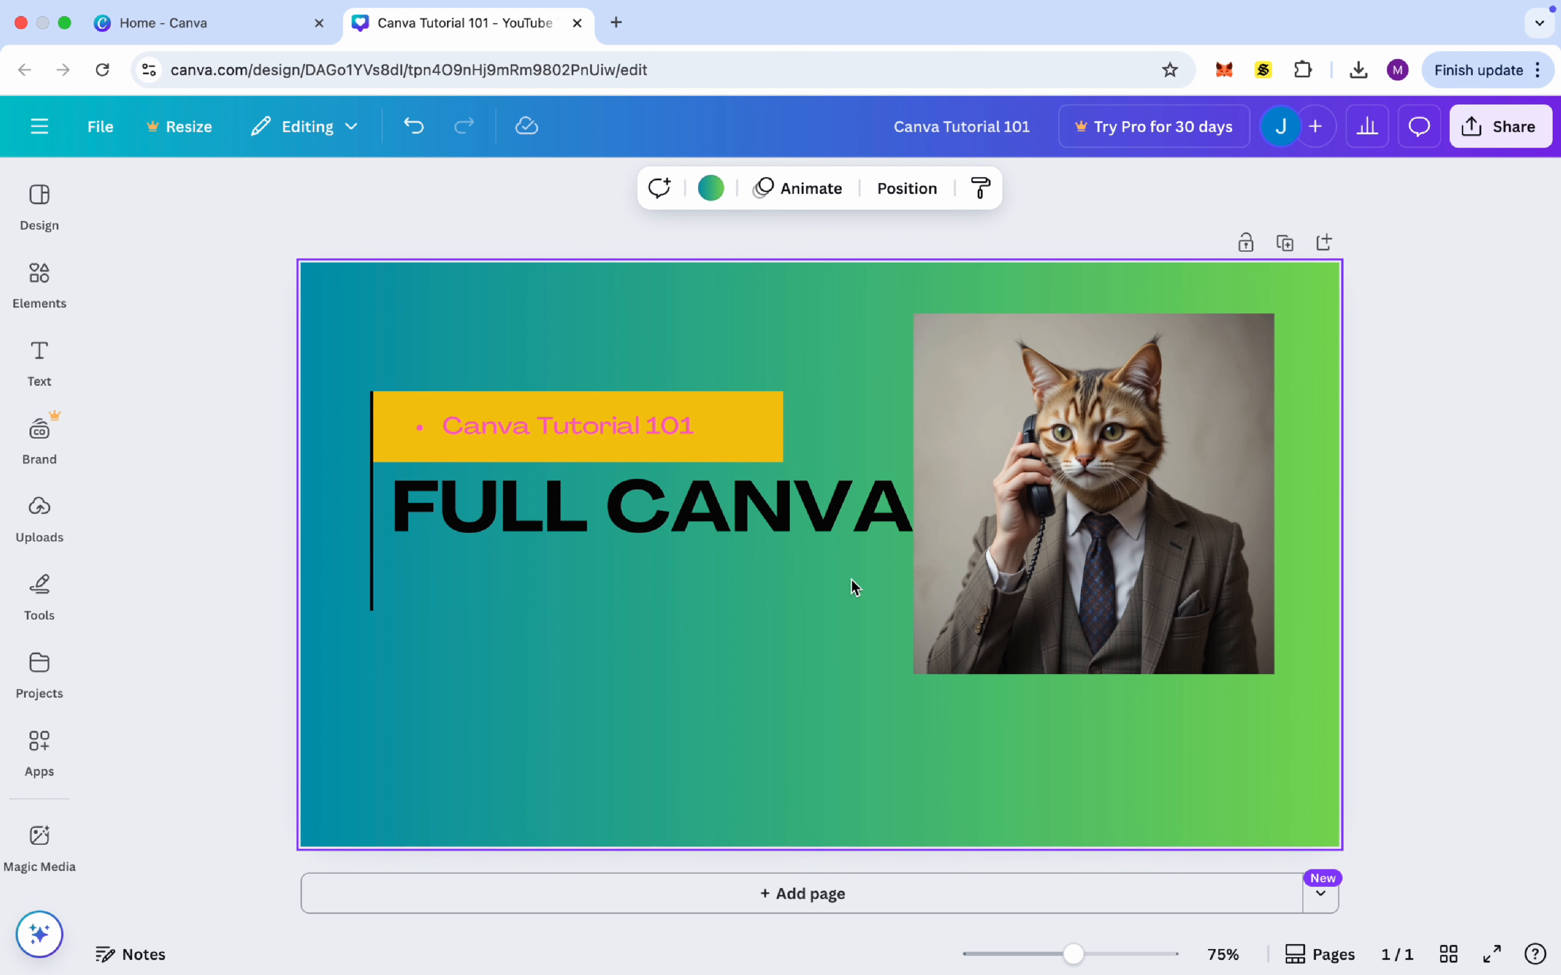
# - Open the design's download options from sharing and choose PNG as the file type
pyautogui.click(1520, 130)
pyautogui.click(825, 564)
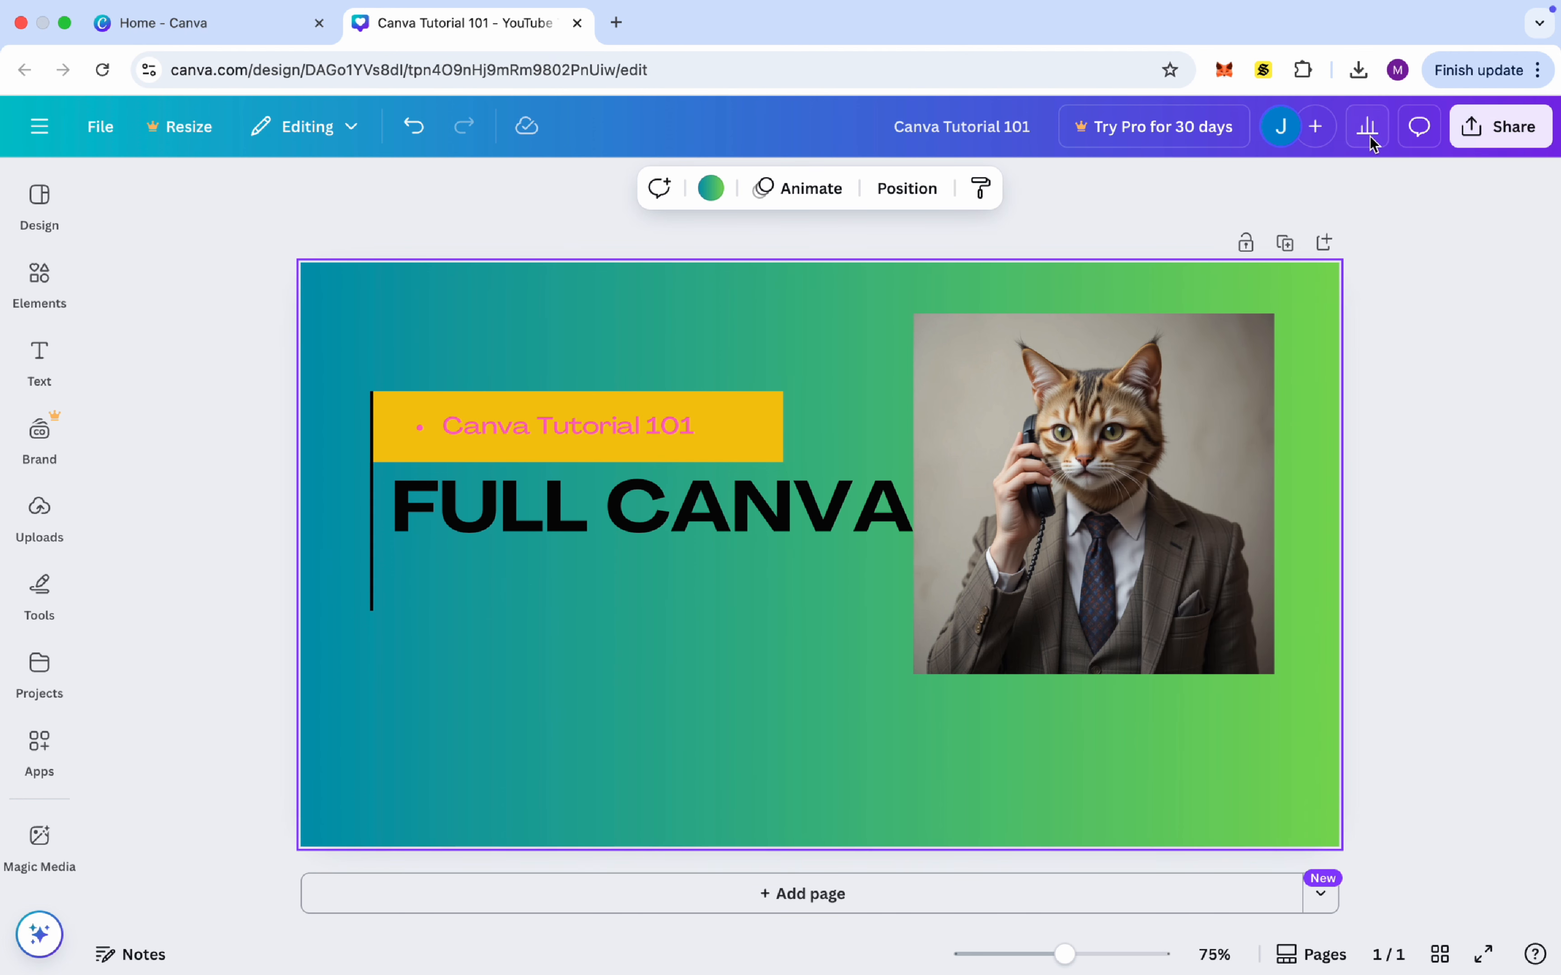
pyautogui.click(1500, 143)
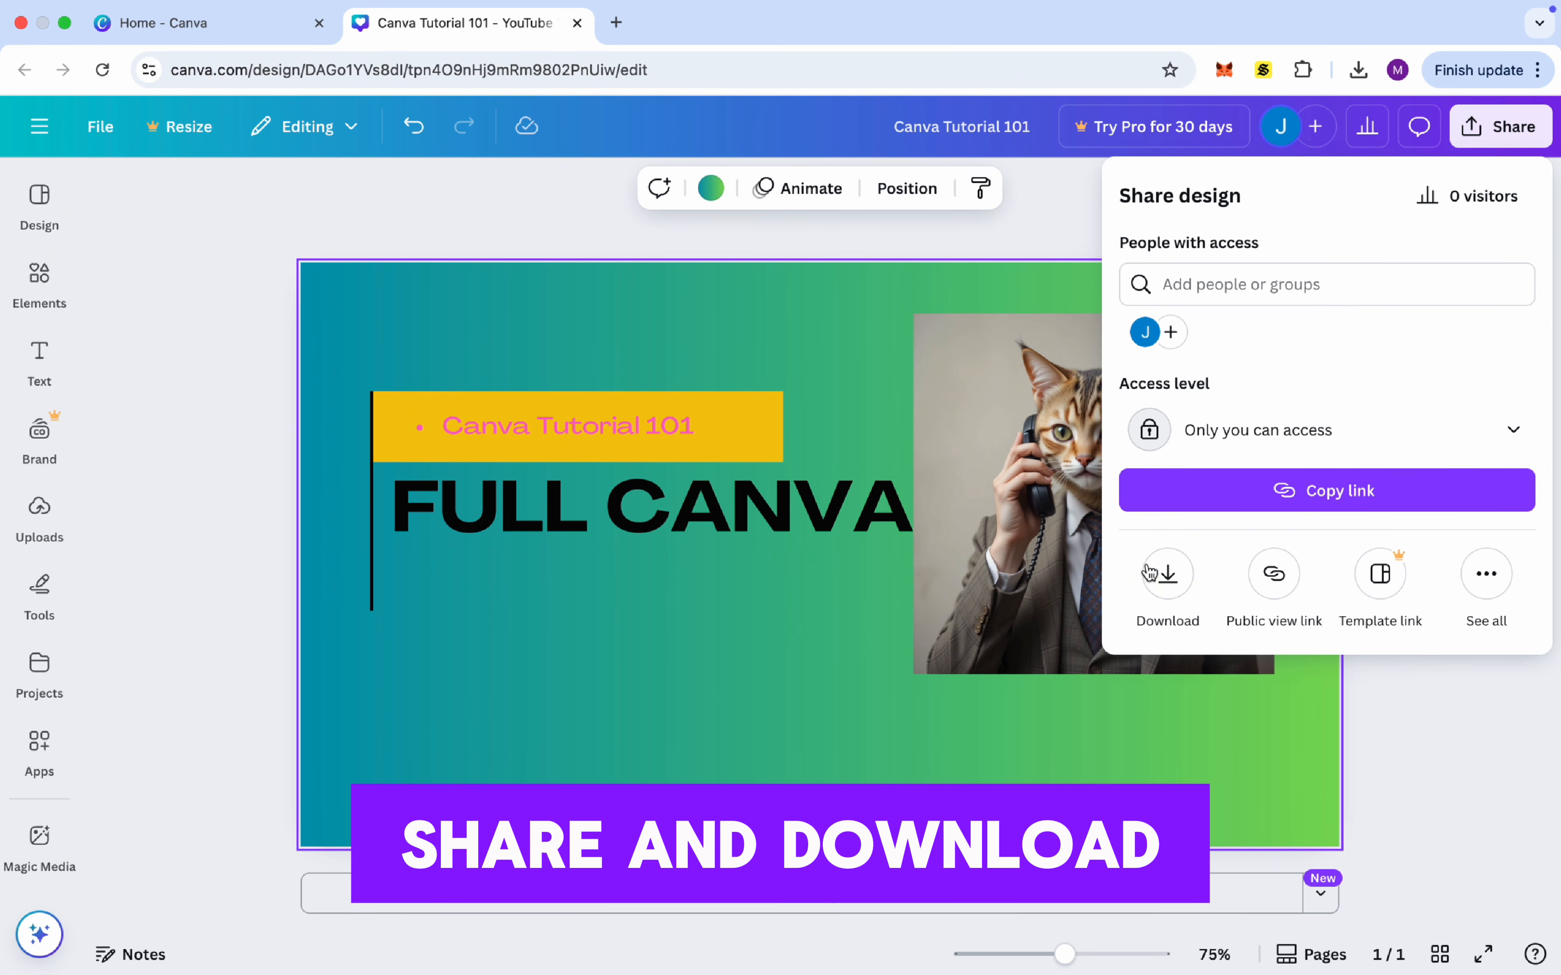
pyautogui.click(1161, 577)
pyautogui.click(1229, 284)
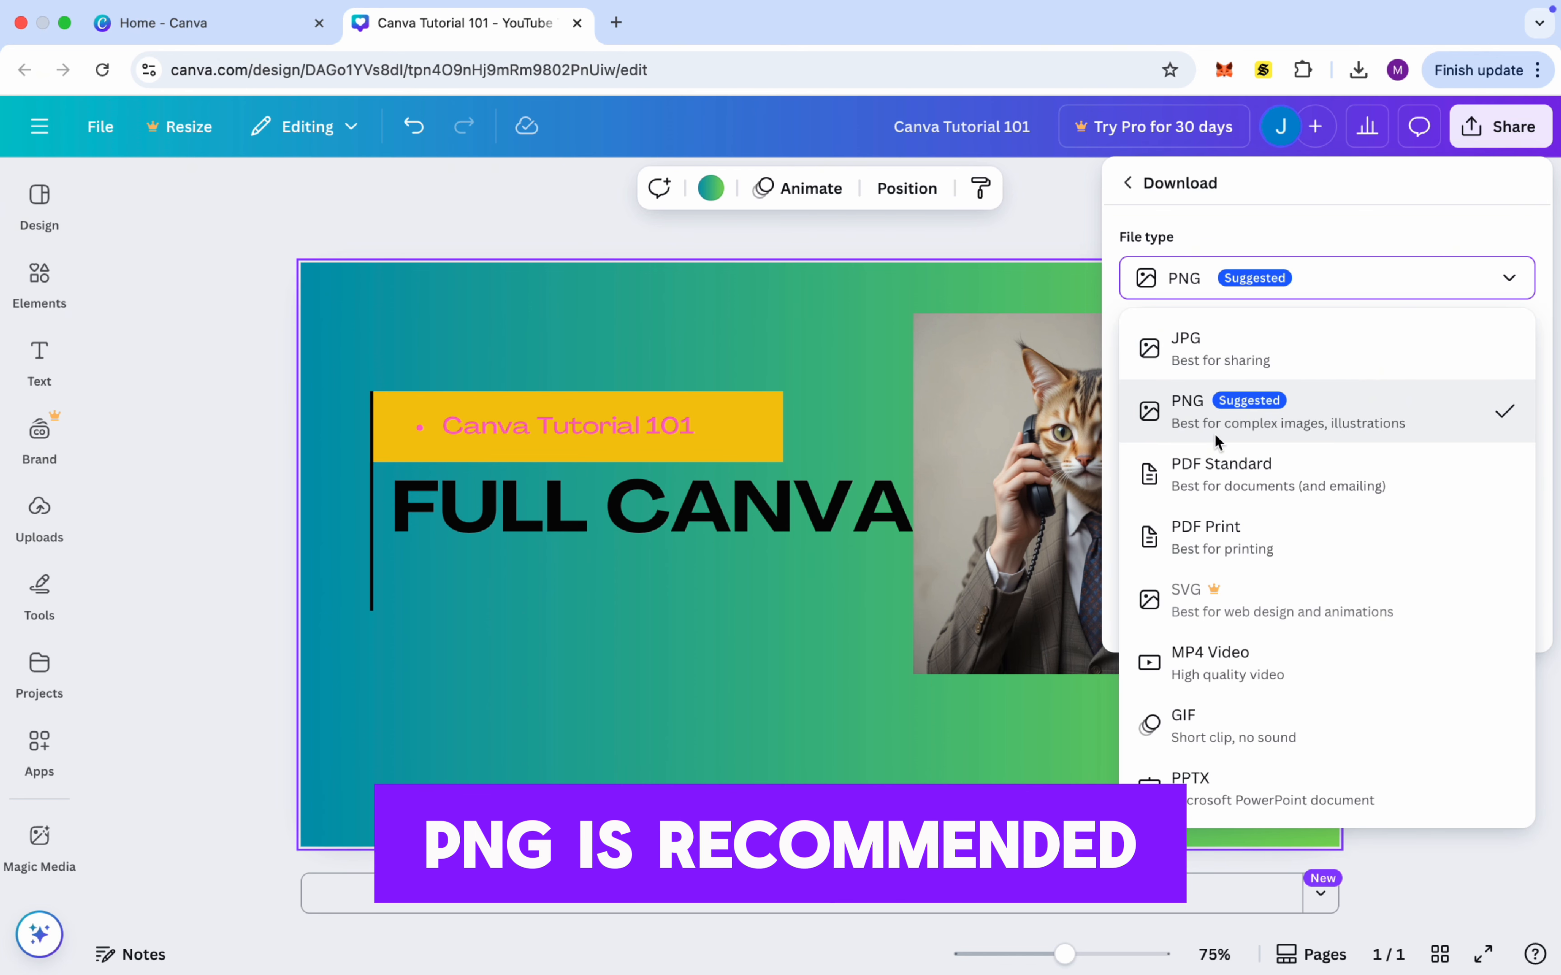
pyautogui.click(1258, 416)
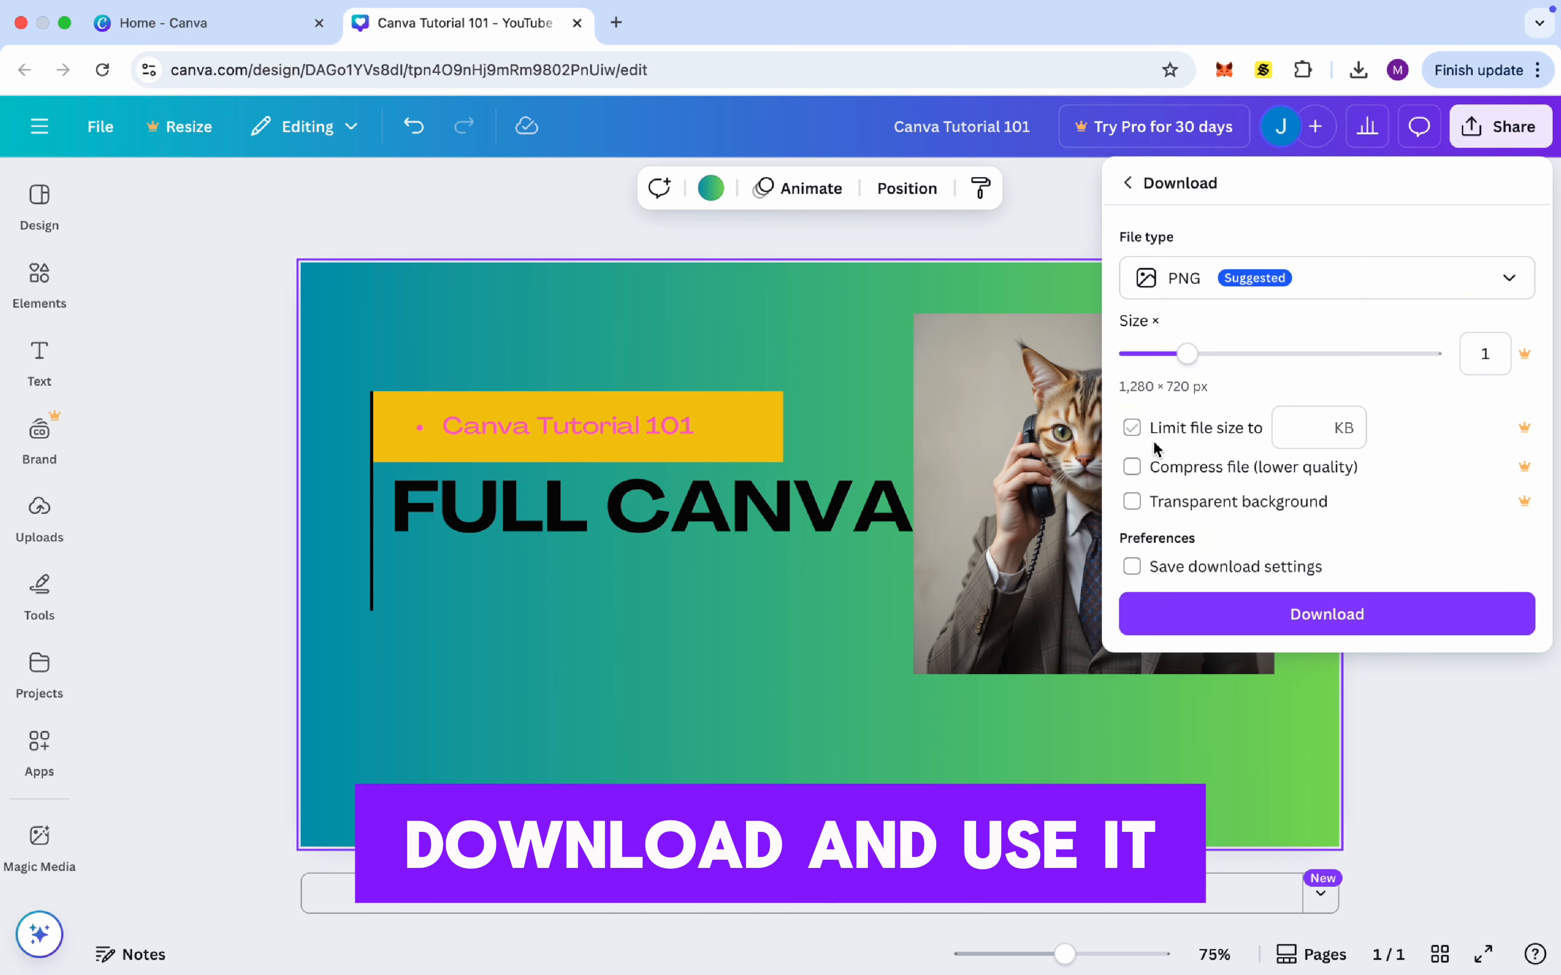
# - Try to enable the file size limit for the PNG download, dismiss the Canva Pro offer and reopen the download options
pyautogui.click(1132, 429)
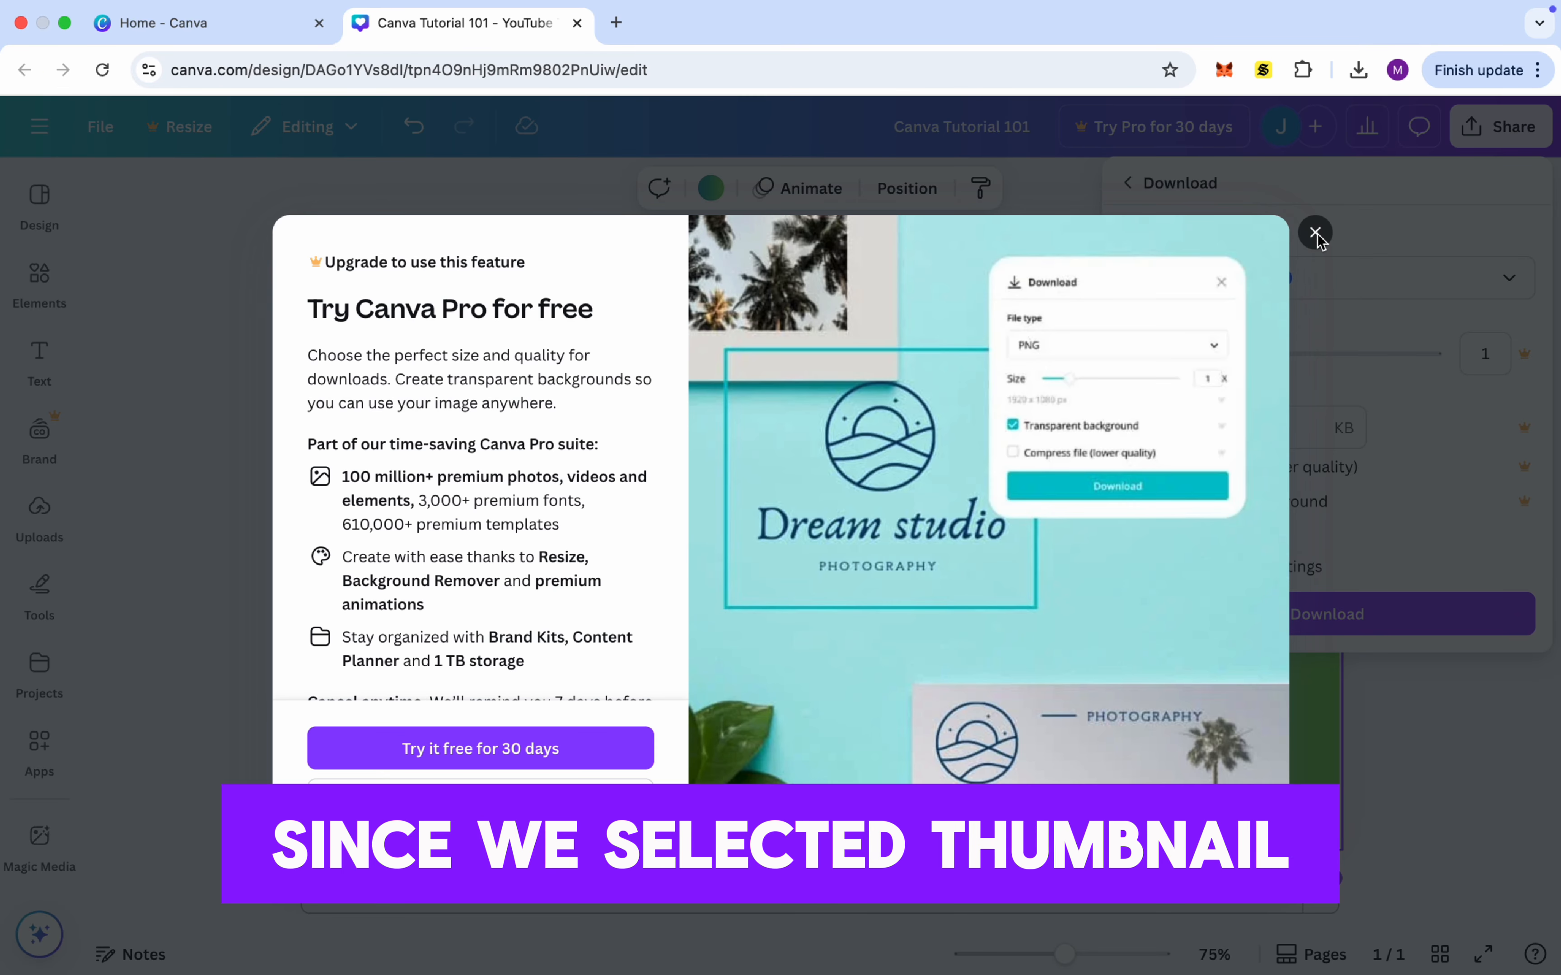
pyautogui.click(1316, 234)
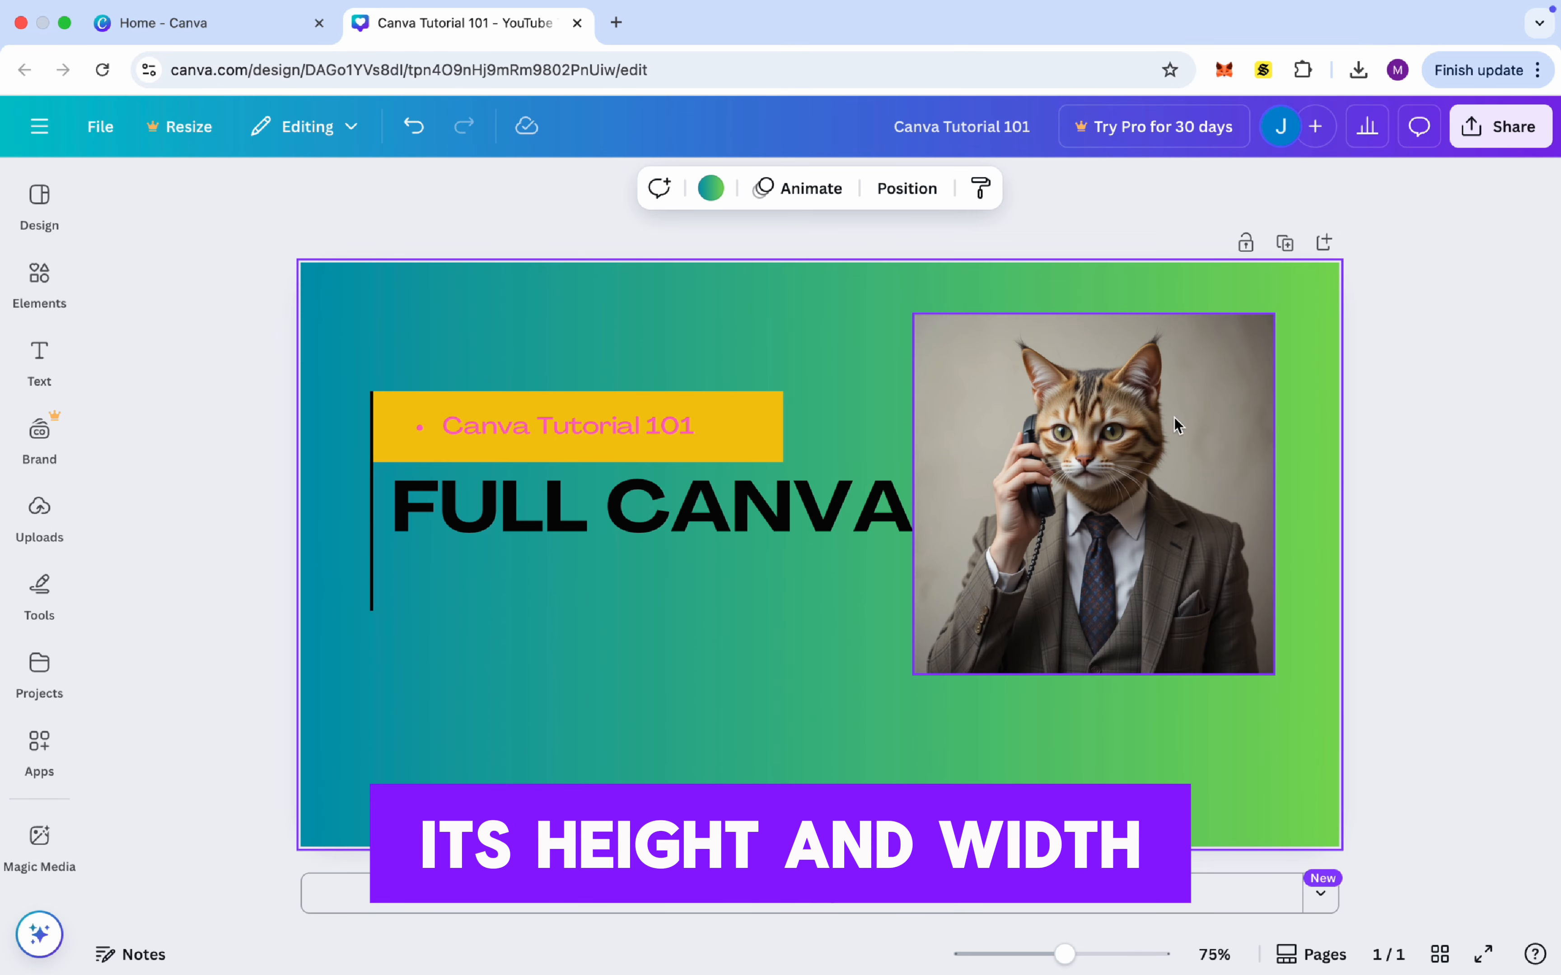
pyautogui.click(1495, 148)
pyautogui.click(1168, 574)
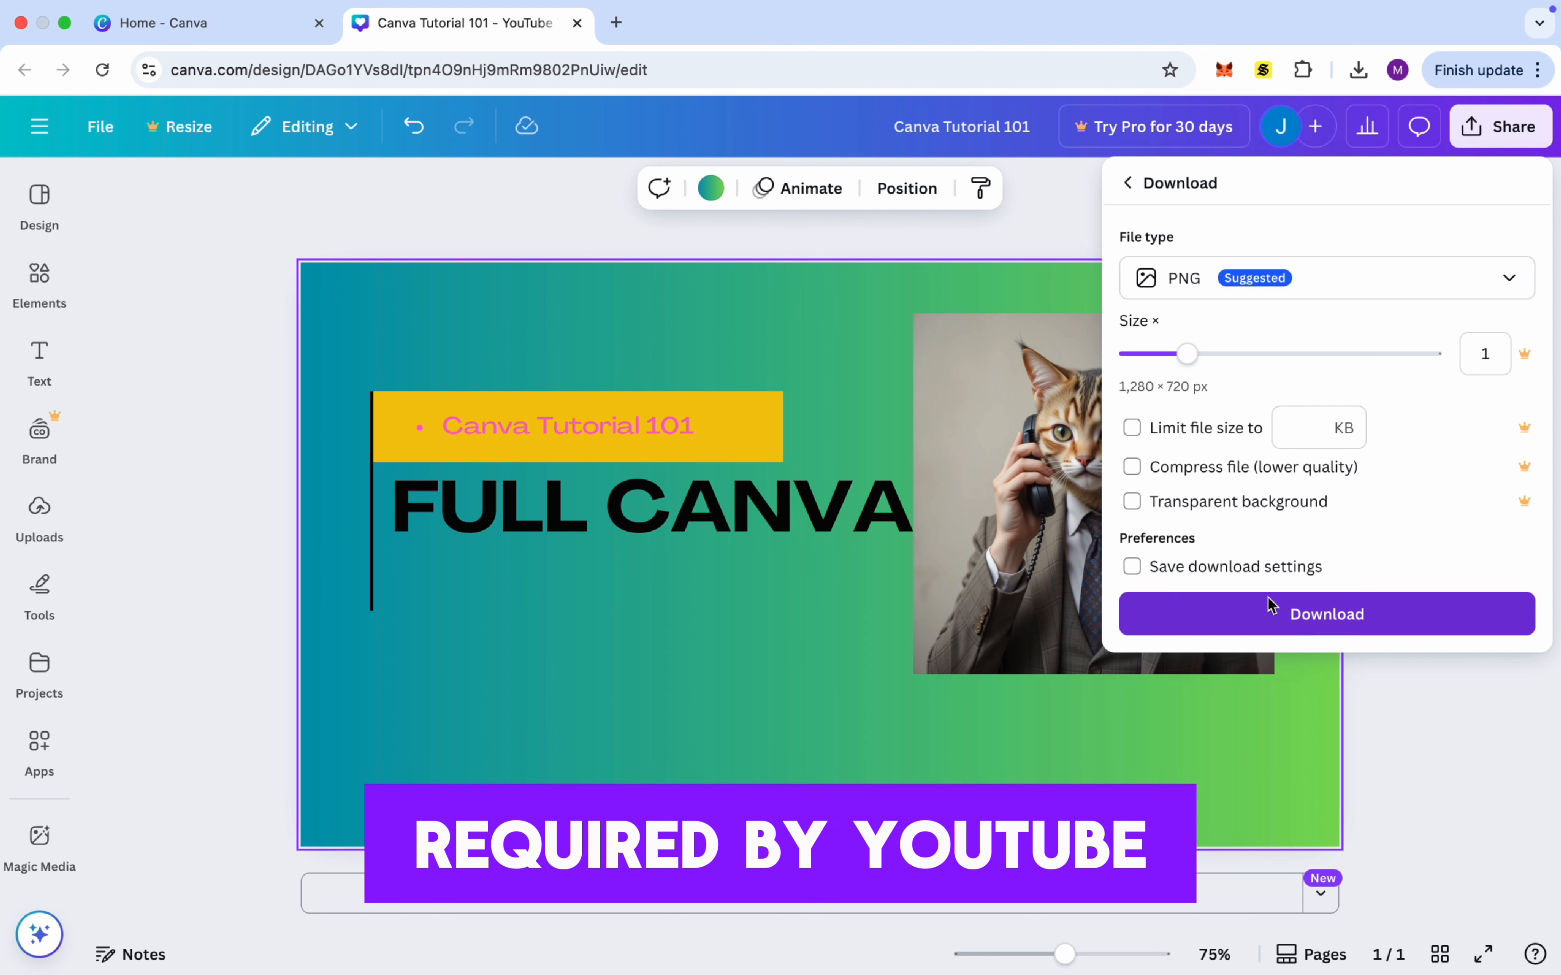
# - Download the thumbnail as PNG, open the downloaded file to check it, and return to the browser
pyautogui.click(1318, 637)
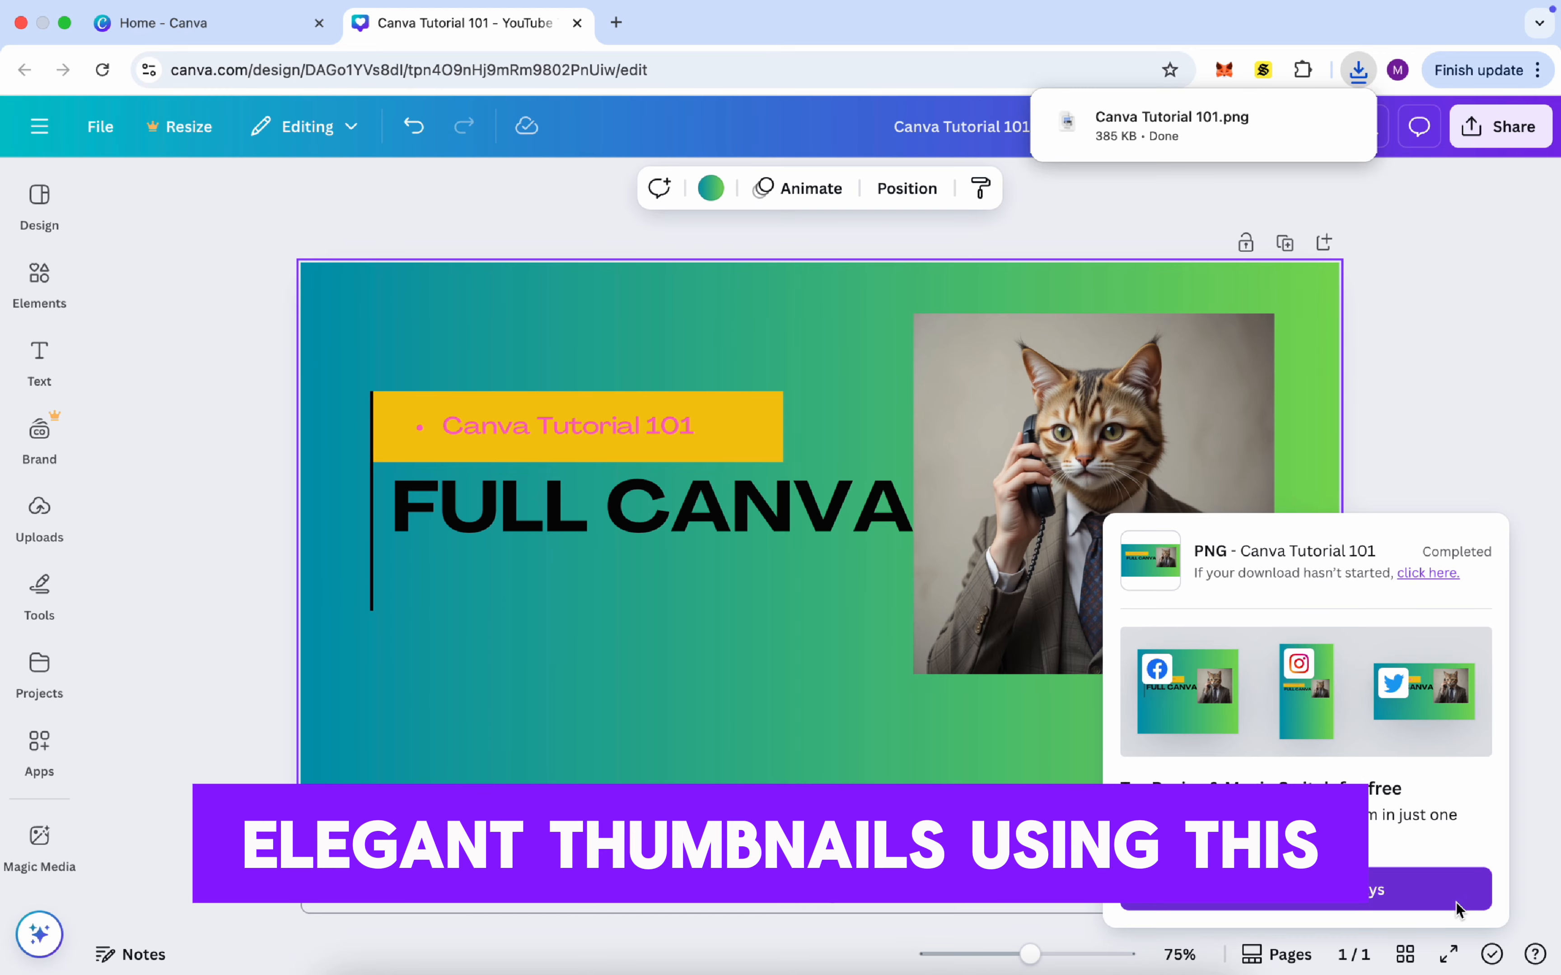
pyautogui.click(1226, 126)
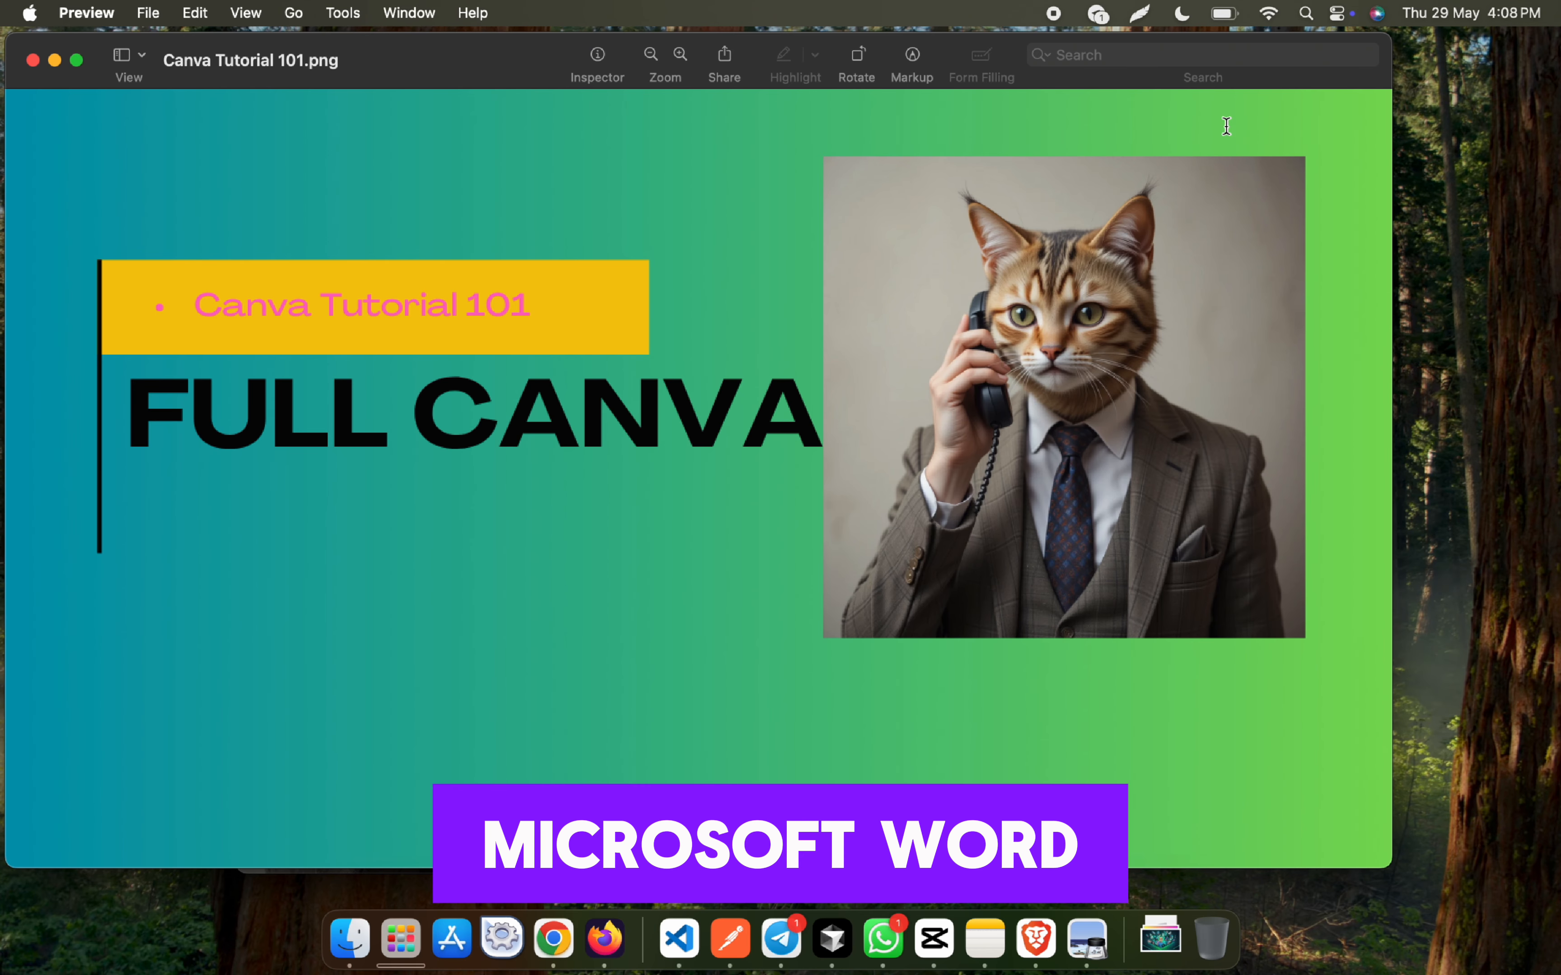
pyautogui.hotkey('ctrl', 'Right')
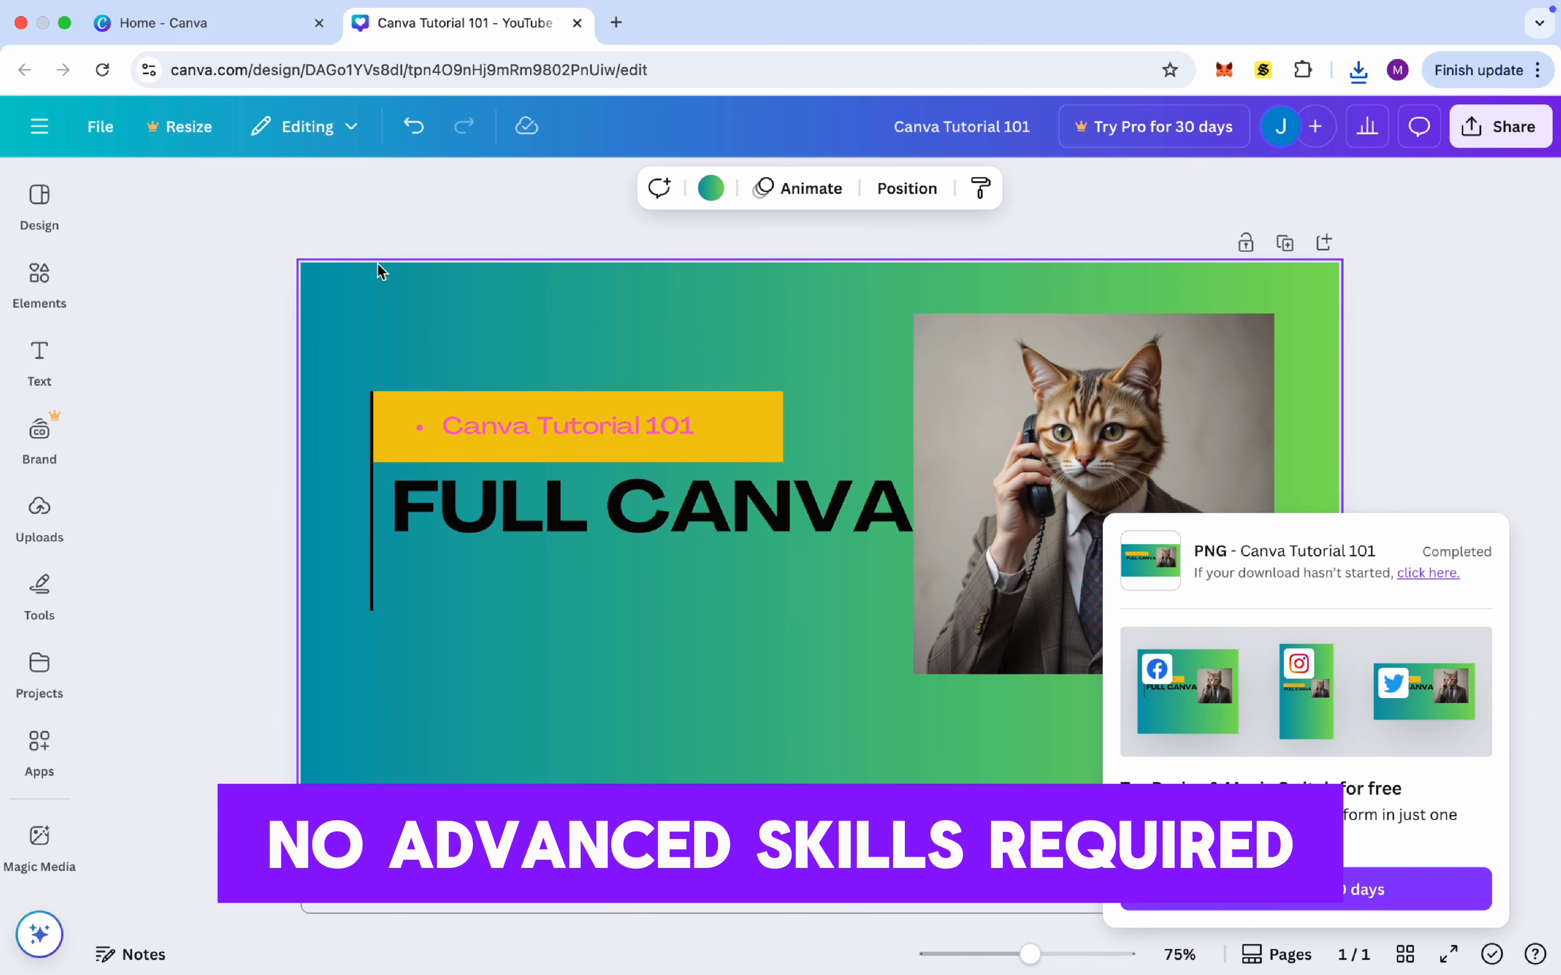
# - Close the thumbnail design, create a new Logo design from the home page and filter its templates by Logo
pyautogui.click(576, 23)
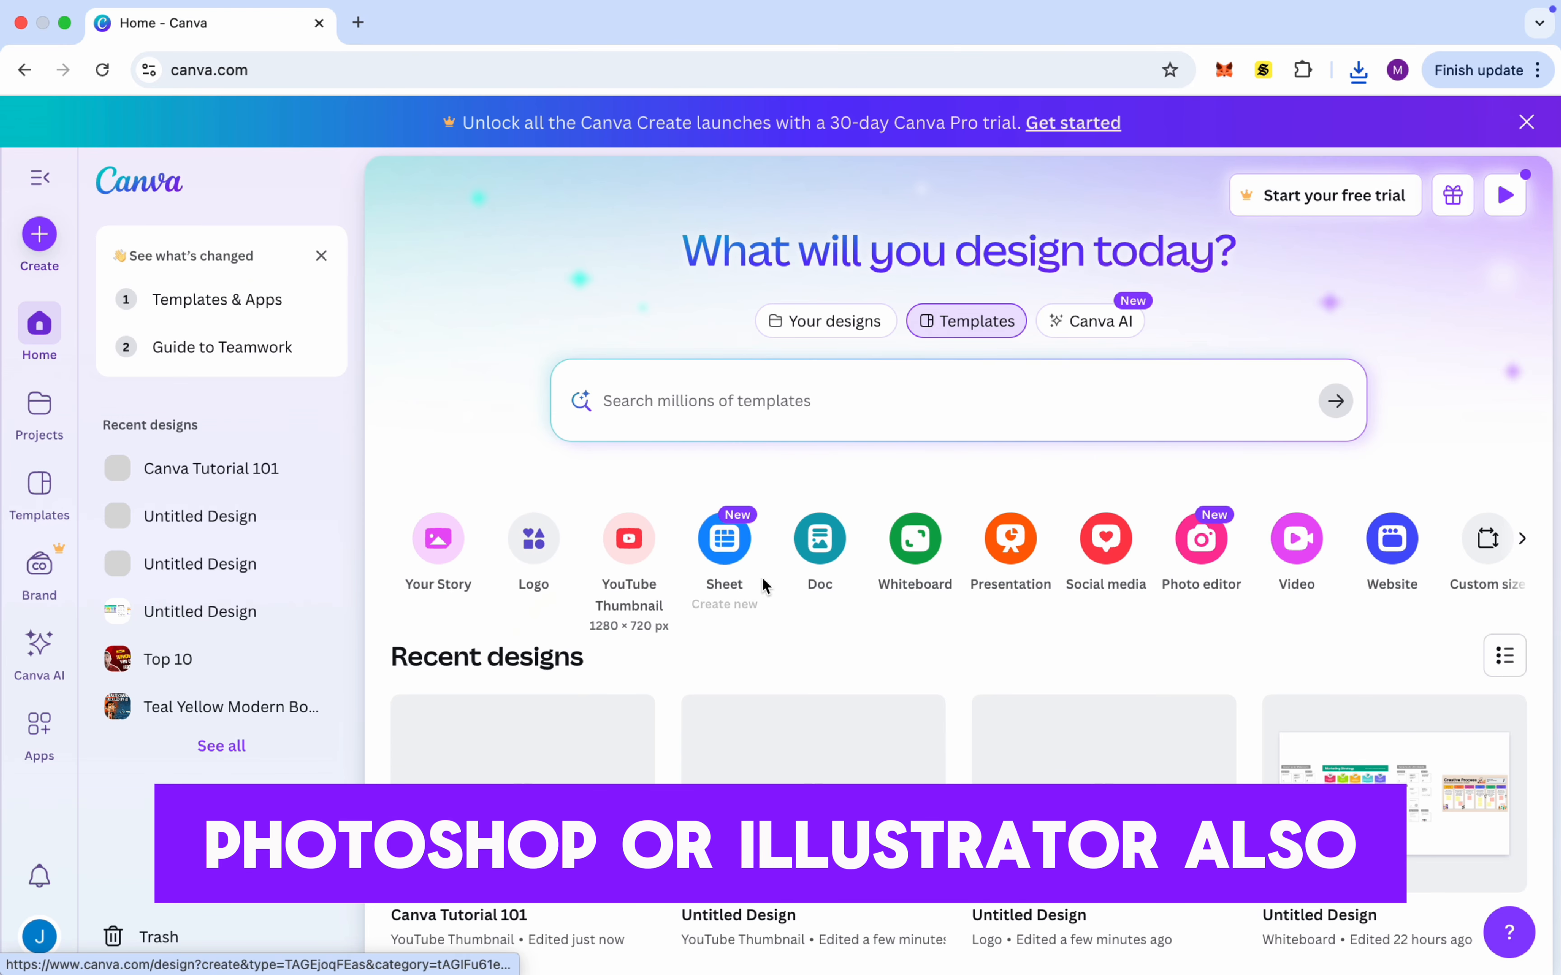
pyautogui.click(538, 581)
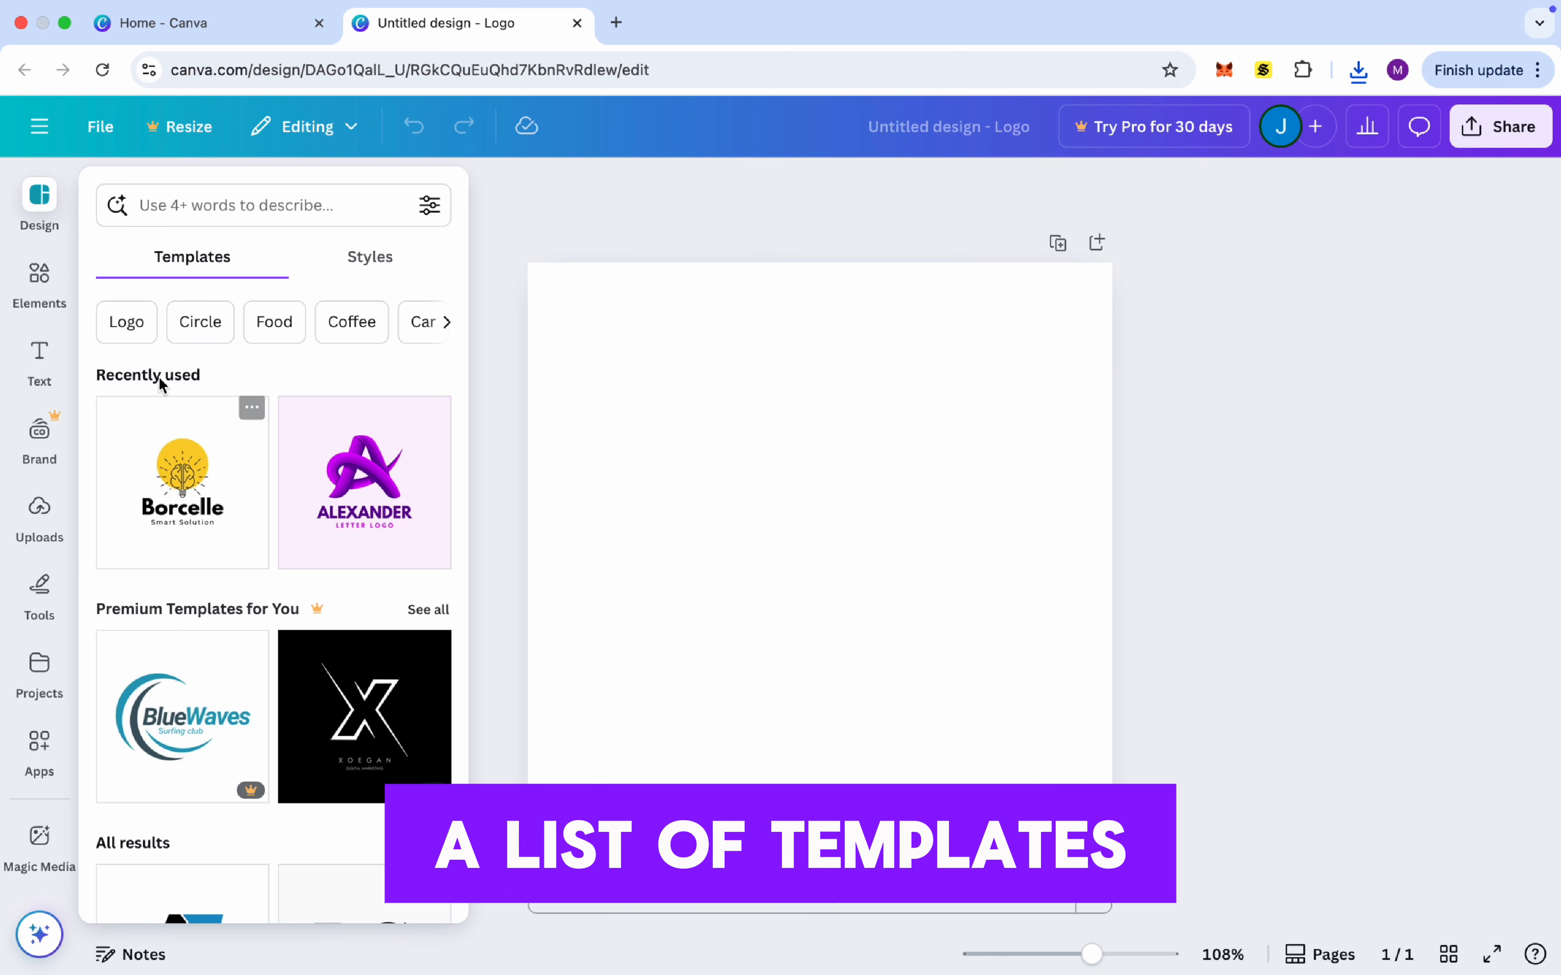
pyautogui.click(127, 322)
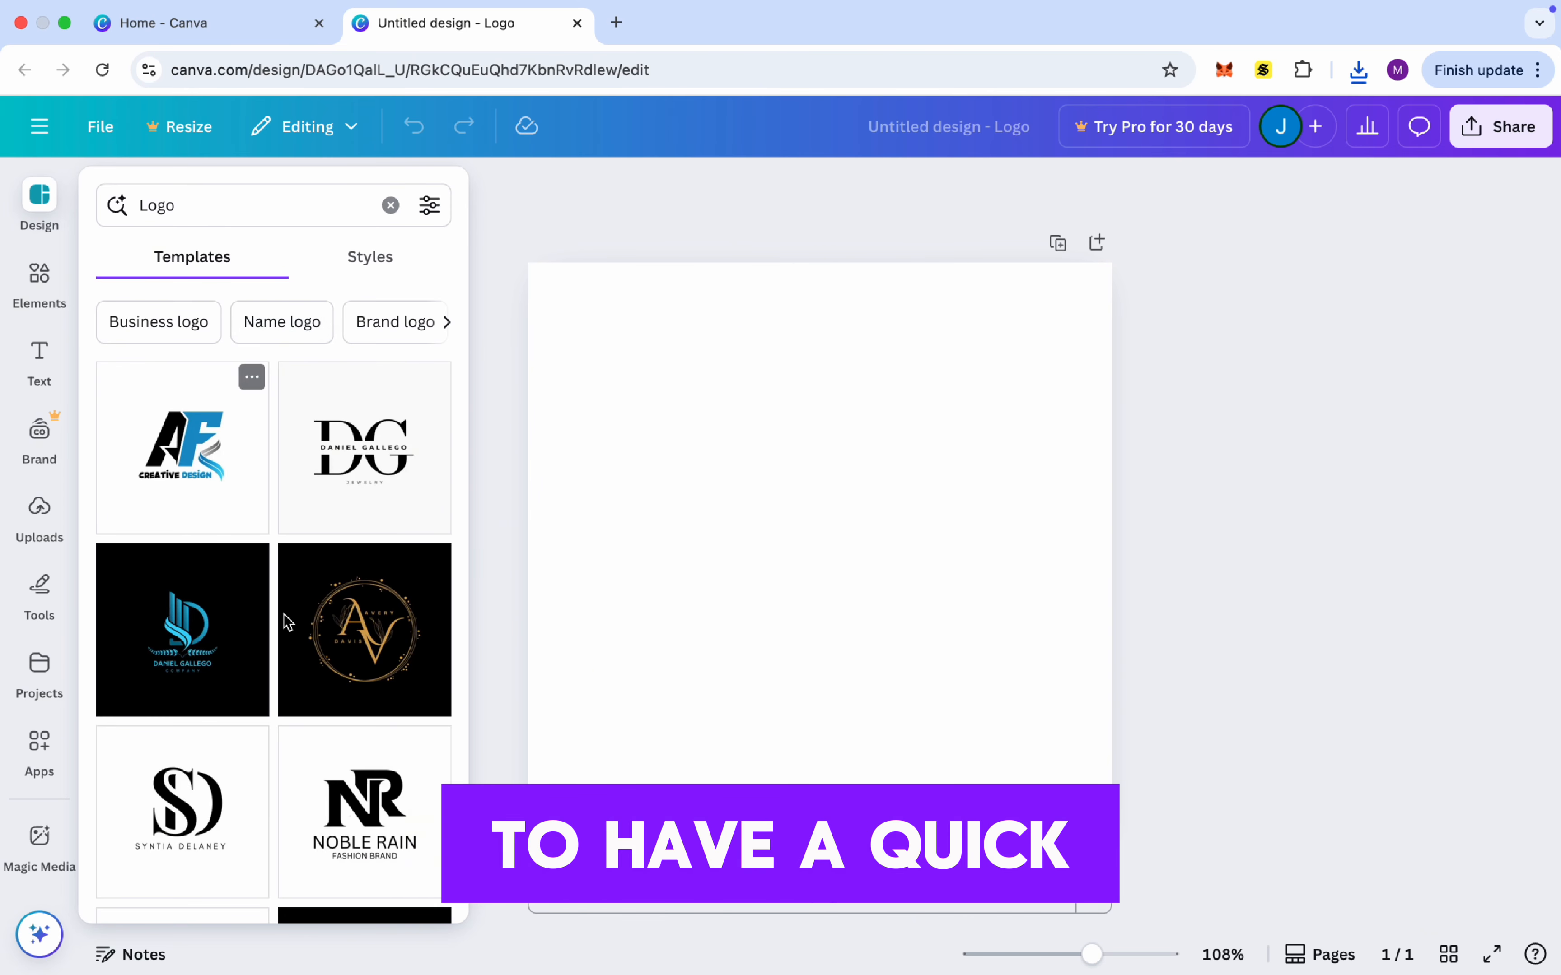
# - Browse the logo templates and apply the light version of the Green Modern Marketing Logo template to the blank page
pyautogui.scroll(-5, 270, 632)
pyautogui.scroll(-3, 237, 651)
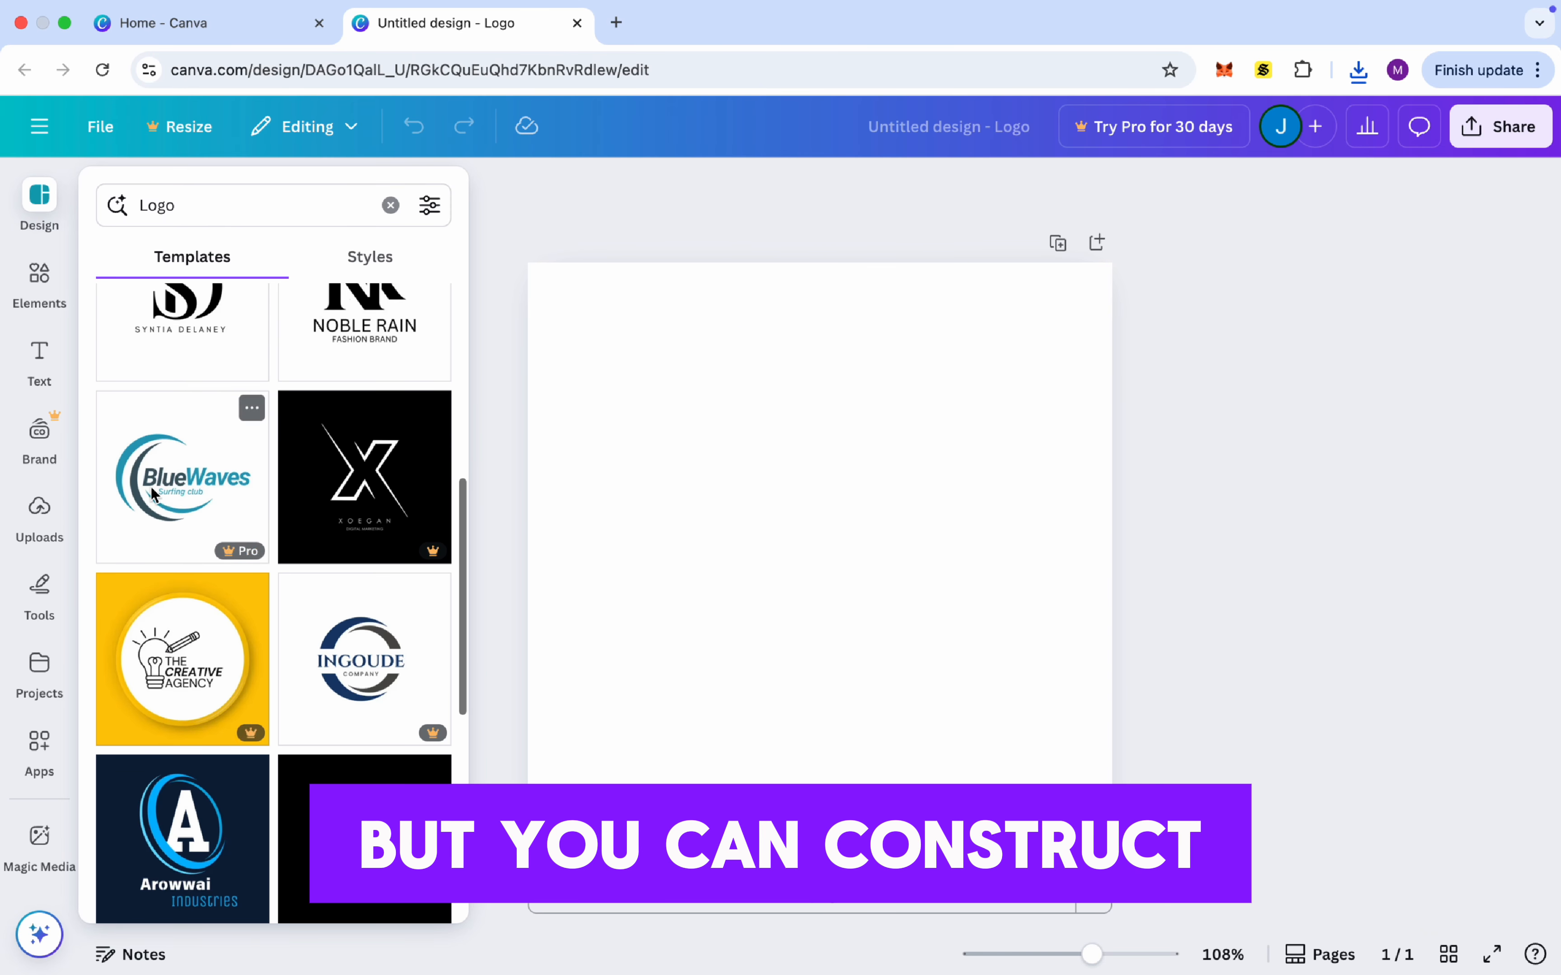
pyautogui.scroll(-5, 273, 778)
pyautogui.scroll(-5, 273, 778)
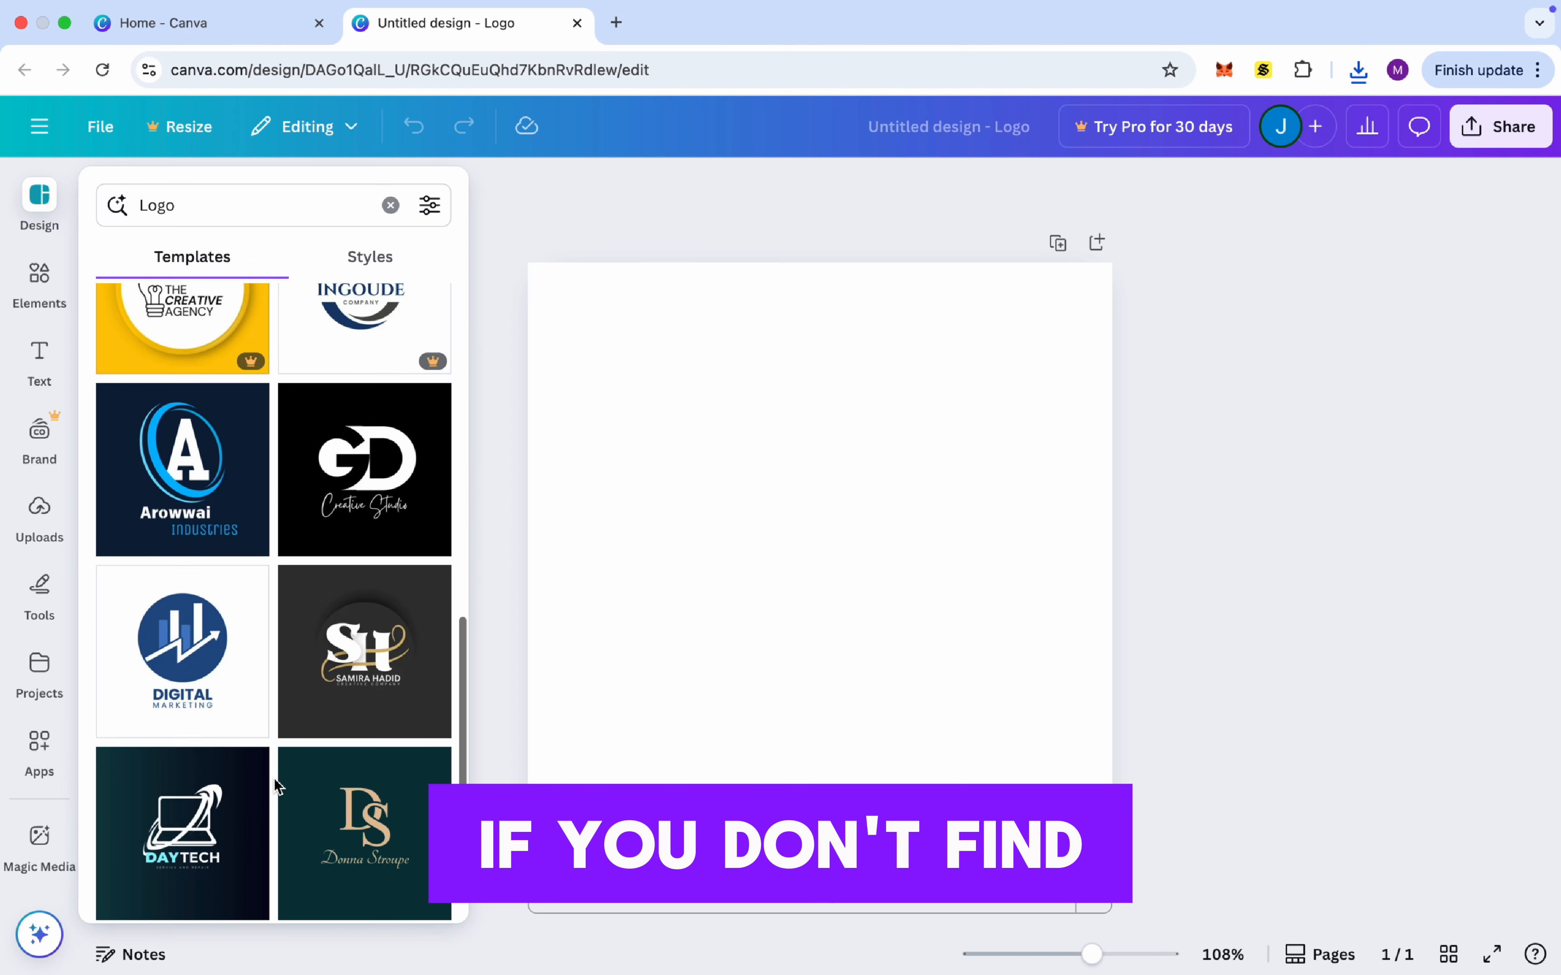
pyautogui.scroll(10, 274, 767)
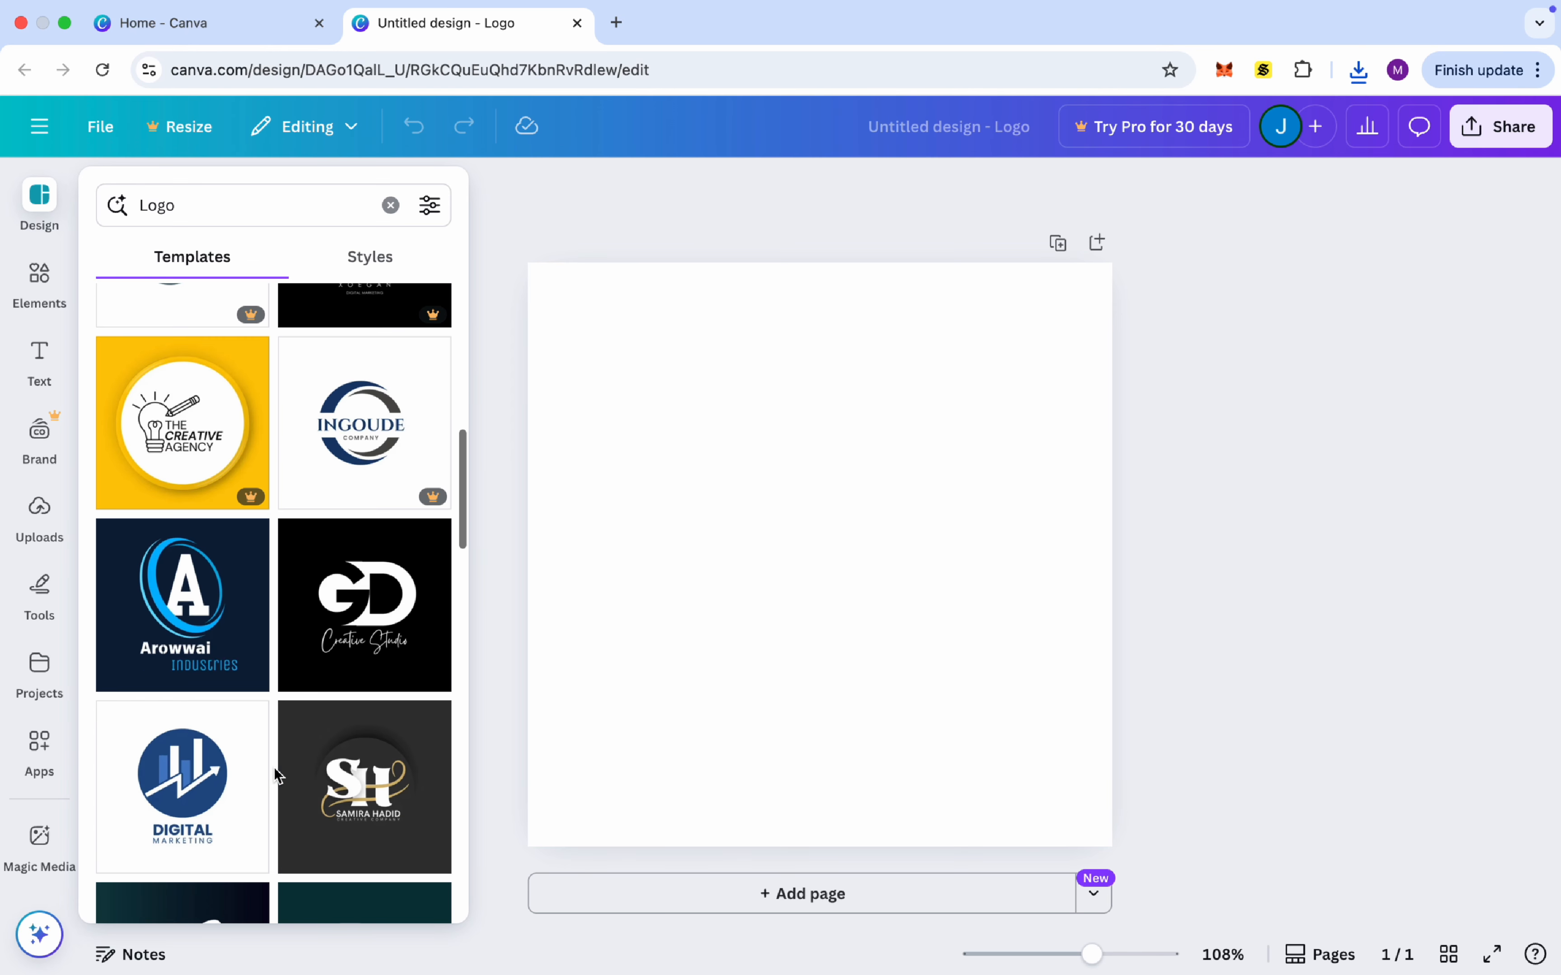
pyautogui.scroll(3, 274, 768)
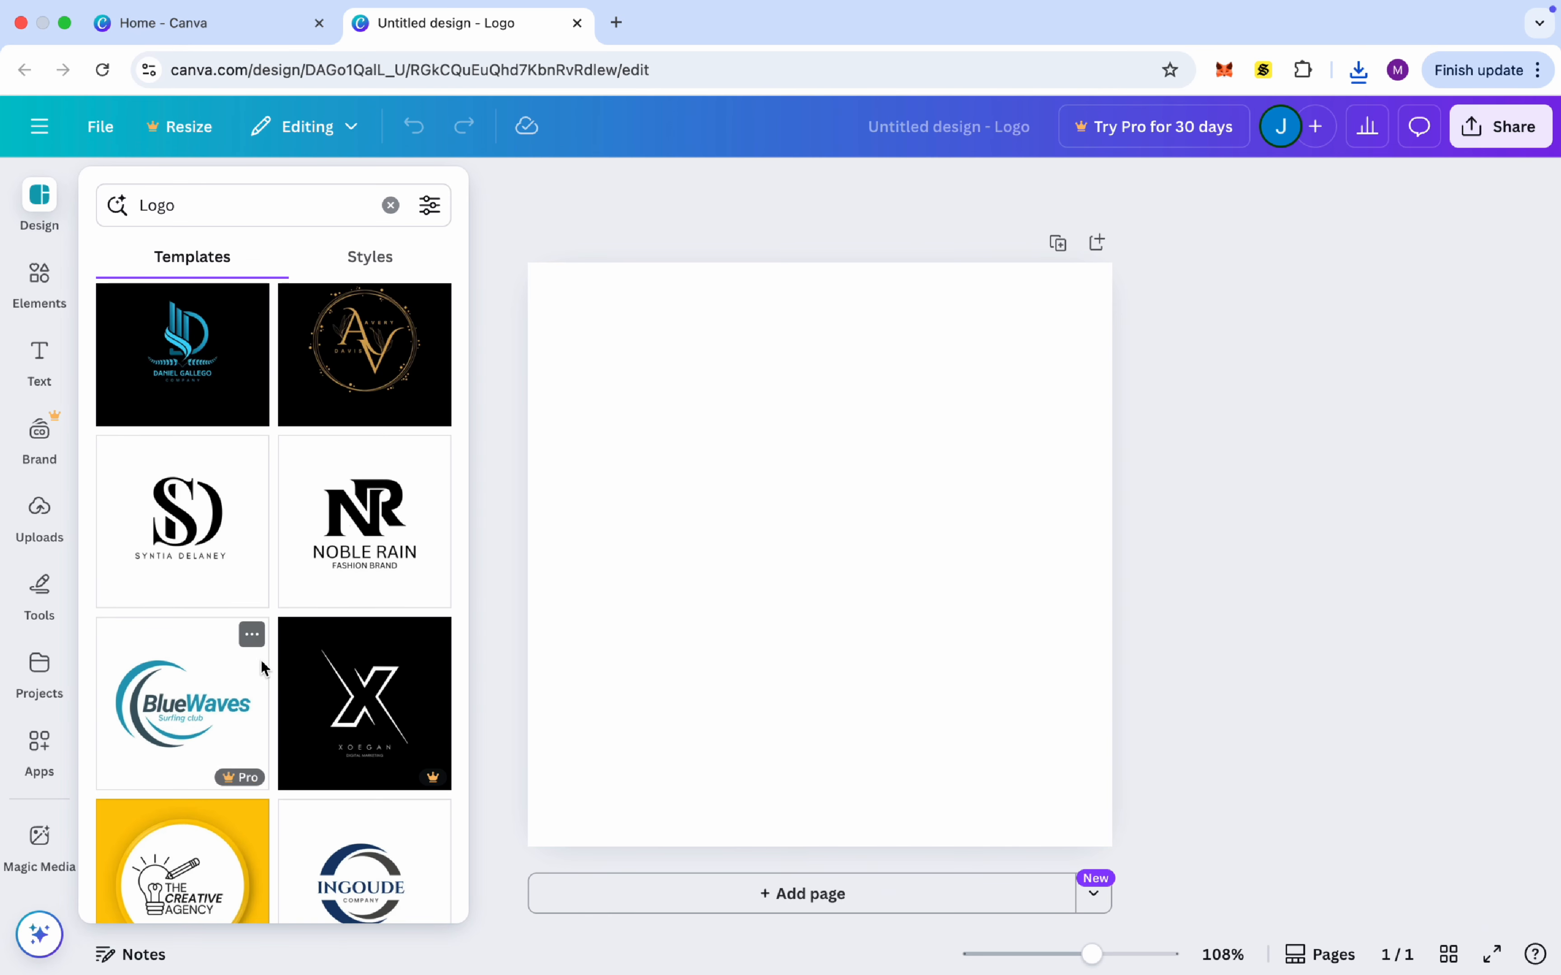
pyautogui.scroll(5, 261, 660)
pyautogui.scroll(-5, 261, 660)
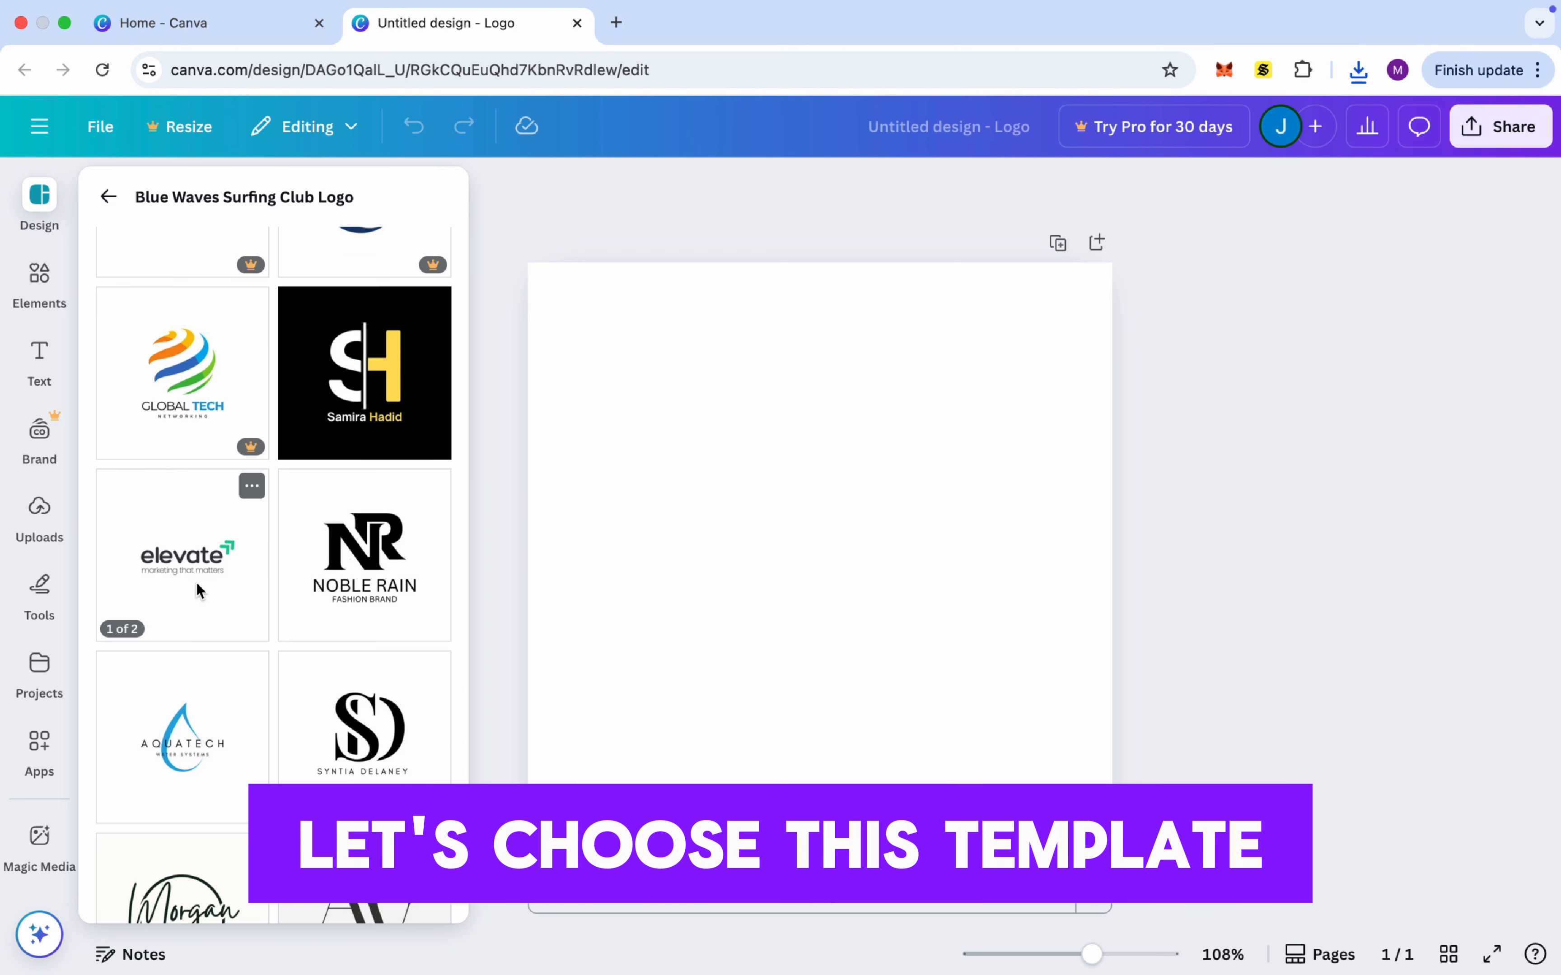
pyautogui.click(196, 584)
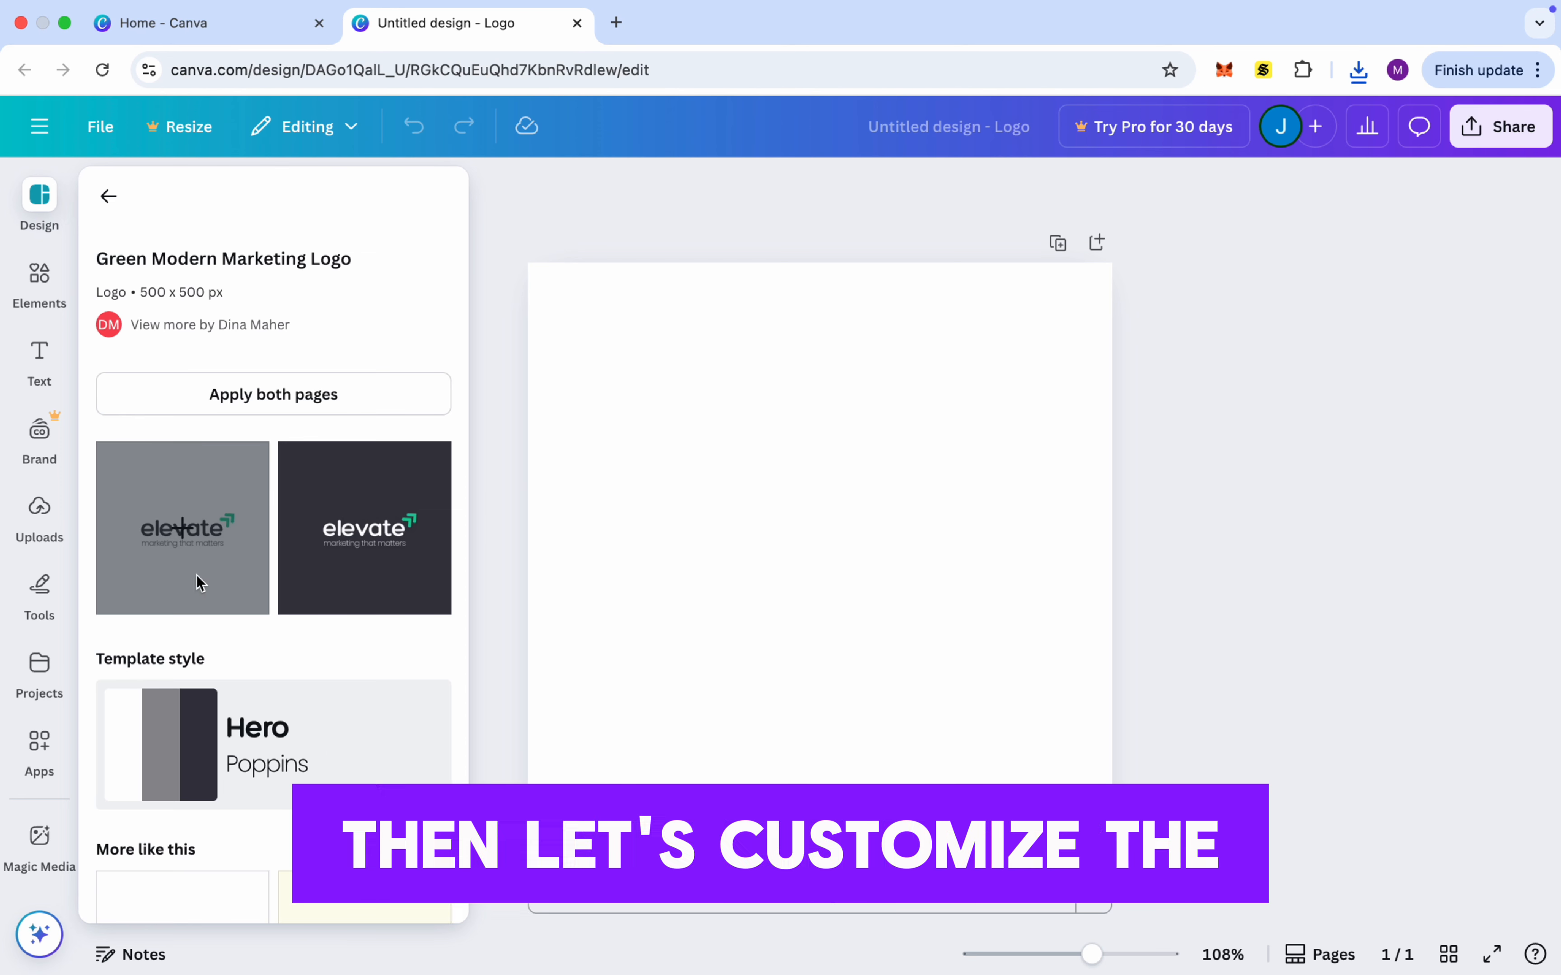
pyautogui.click(204, 541)
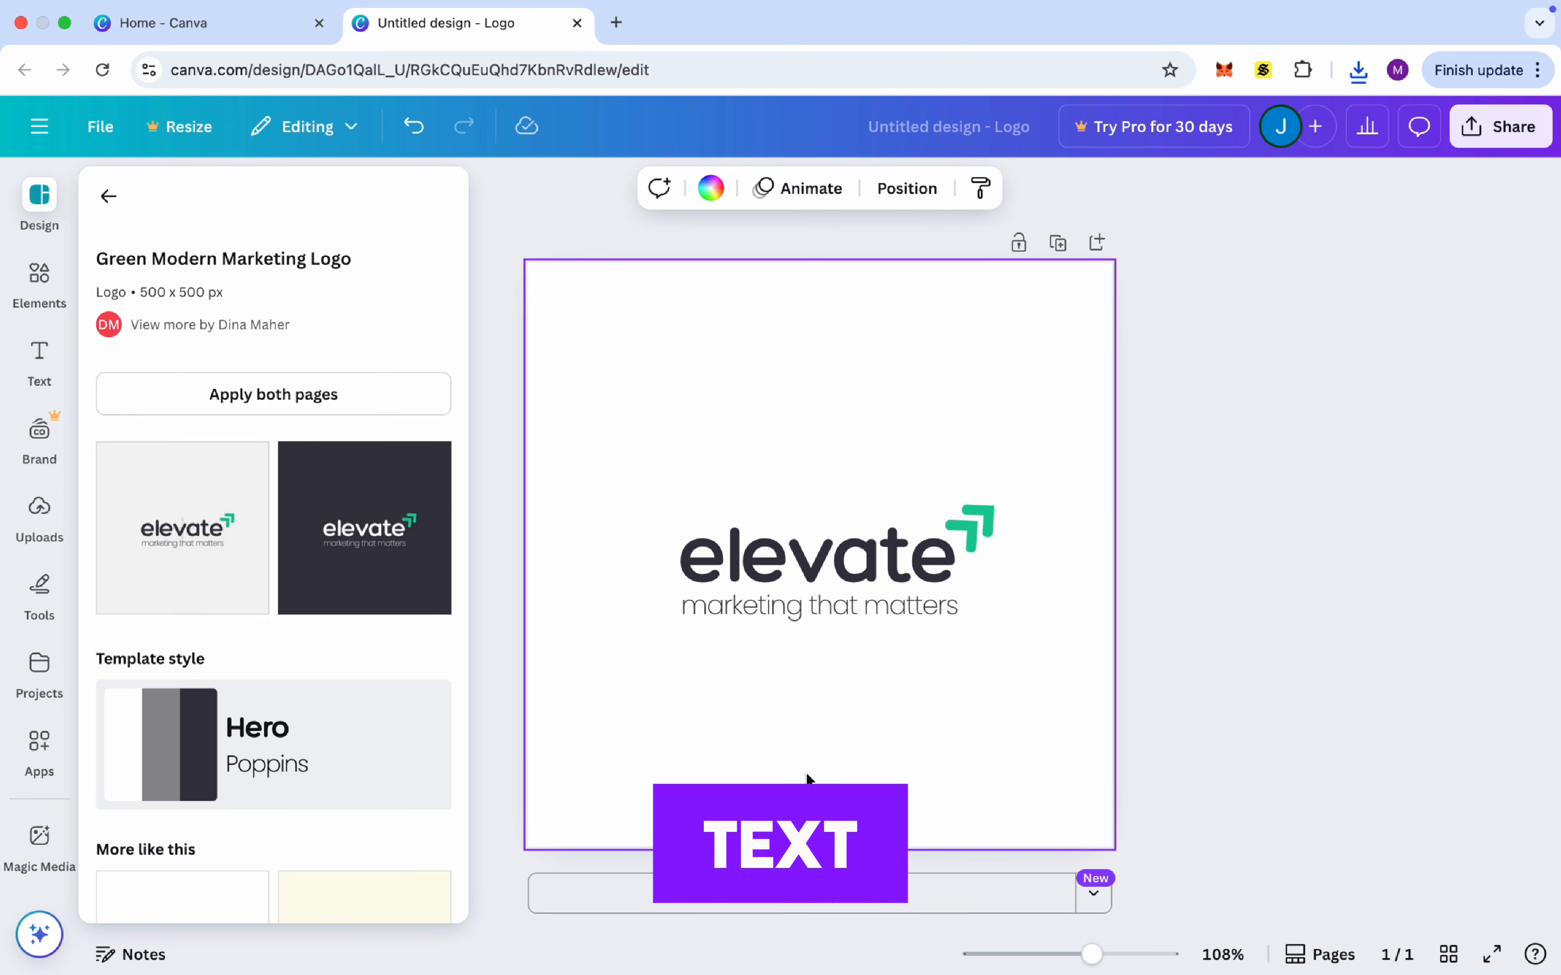
# - Replace the "elevate" heading text with "Syntax Insights"
pyautogui.click(830, 567)
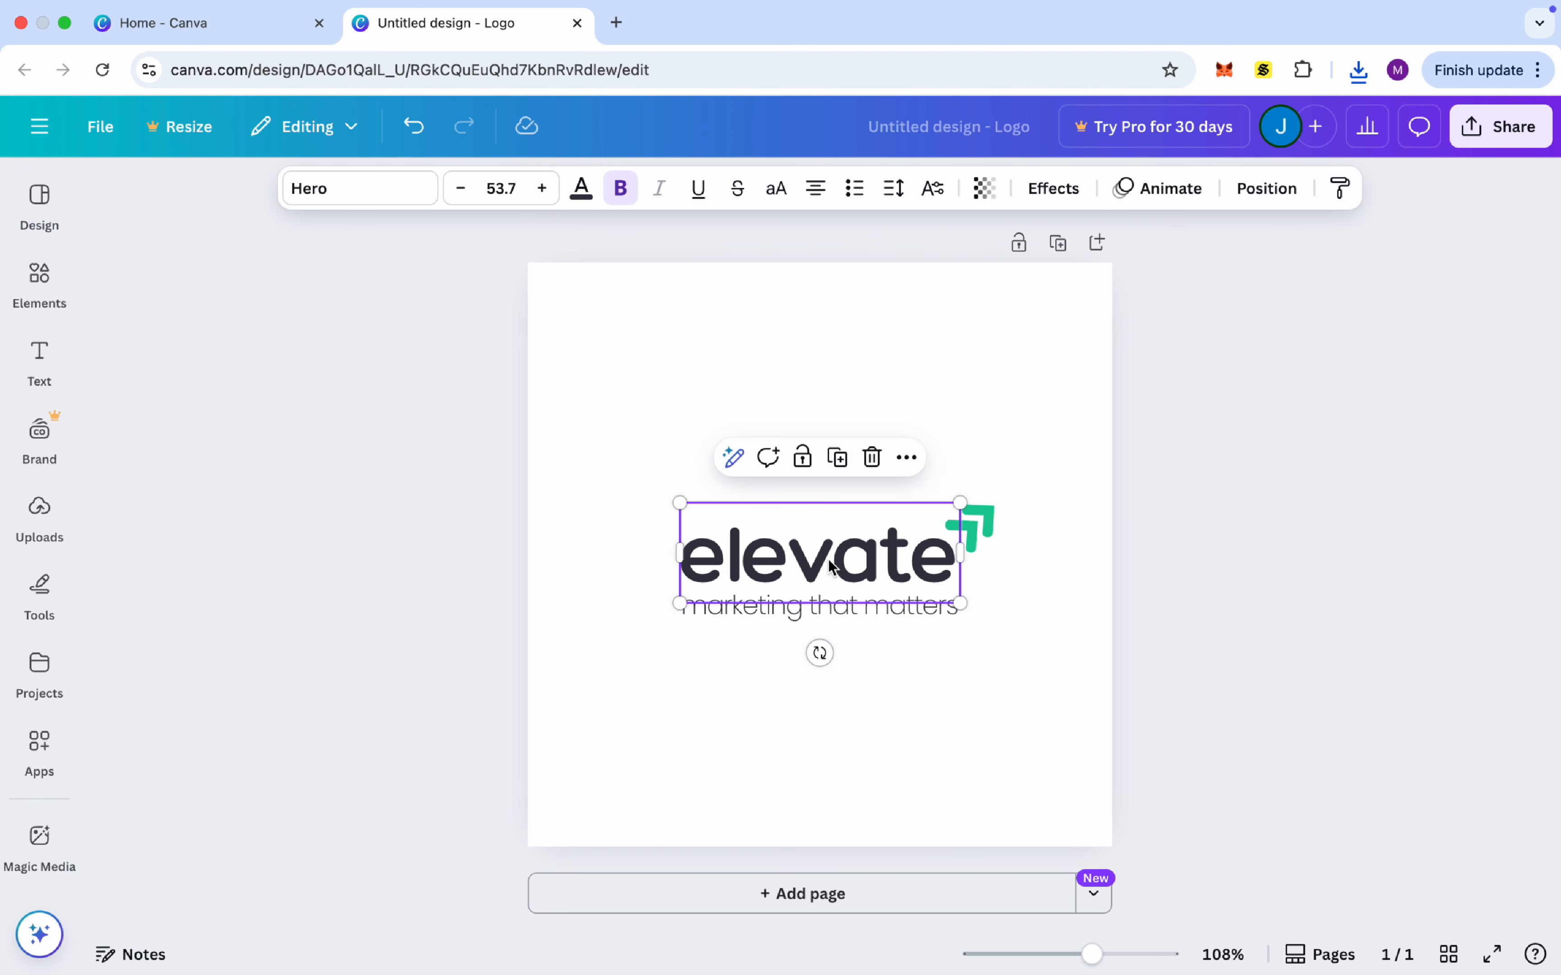
pyautogui.doubleClick(830, 568)
pyautogui.write('Syntac=x')
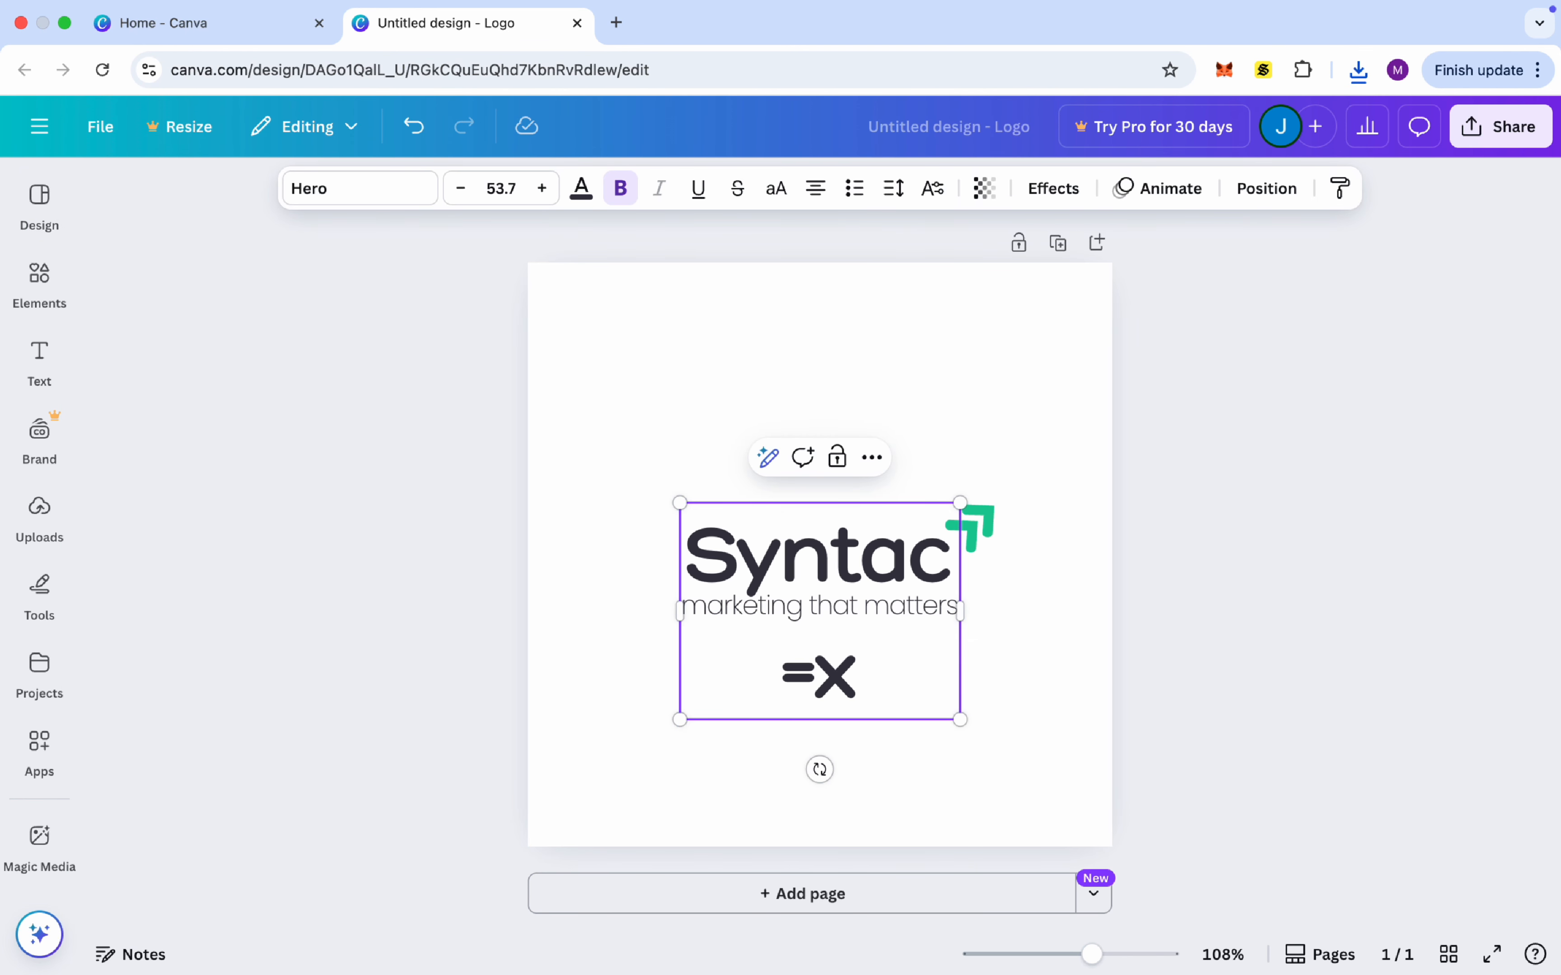
pyautogui.hotkey('ctrl', 'z')
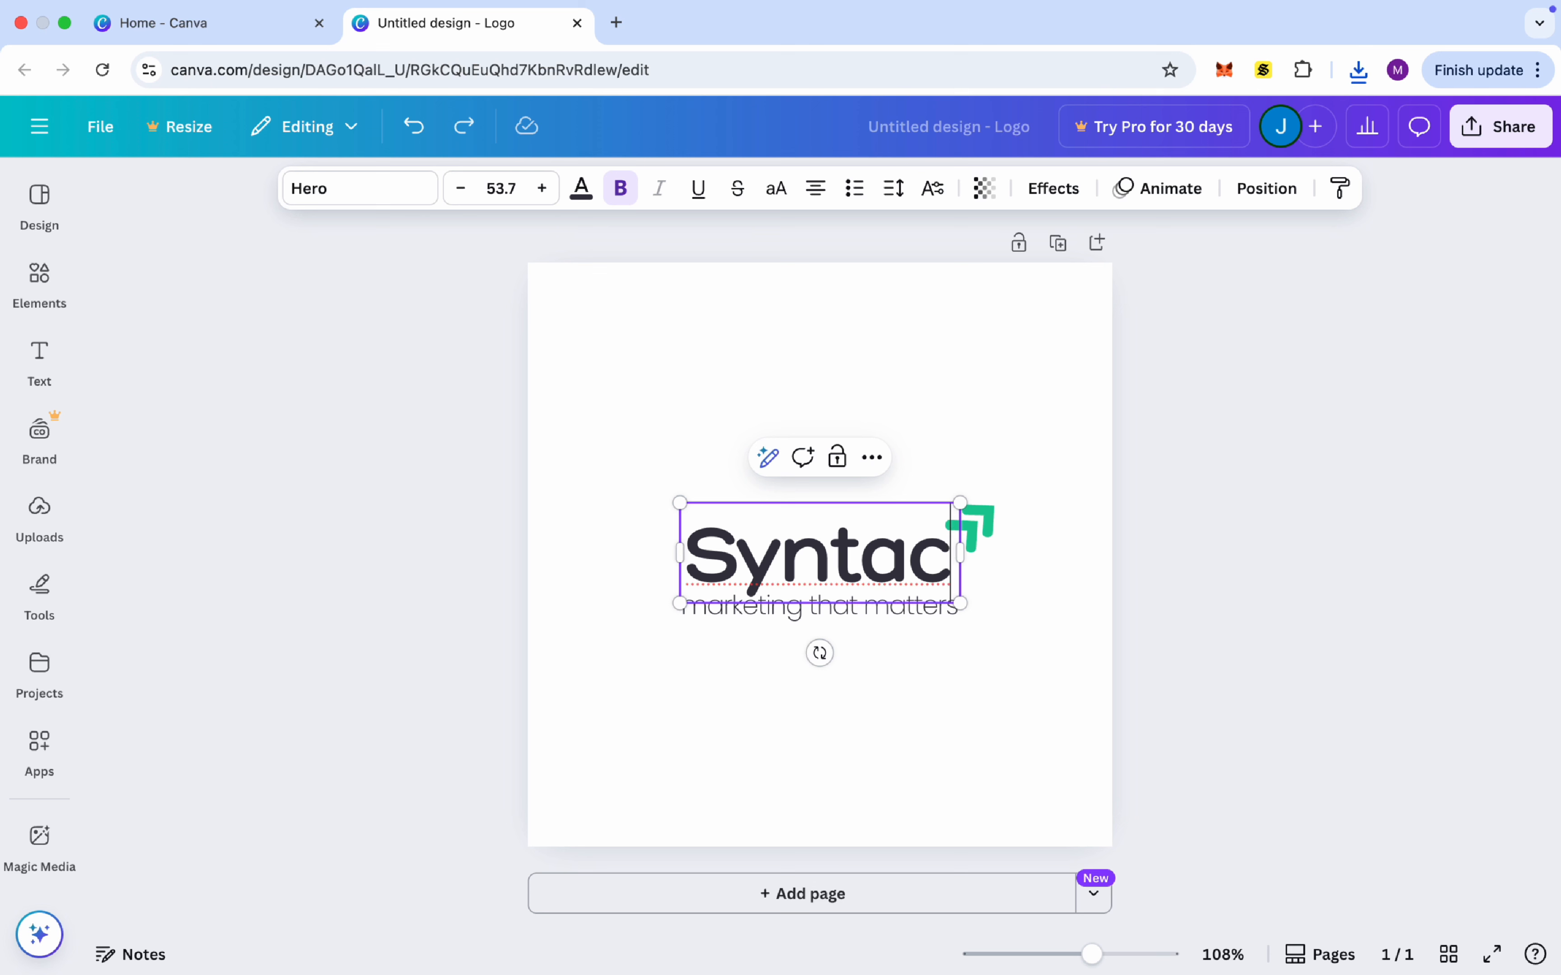
pyautogui.write('x')
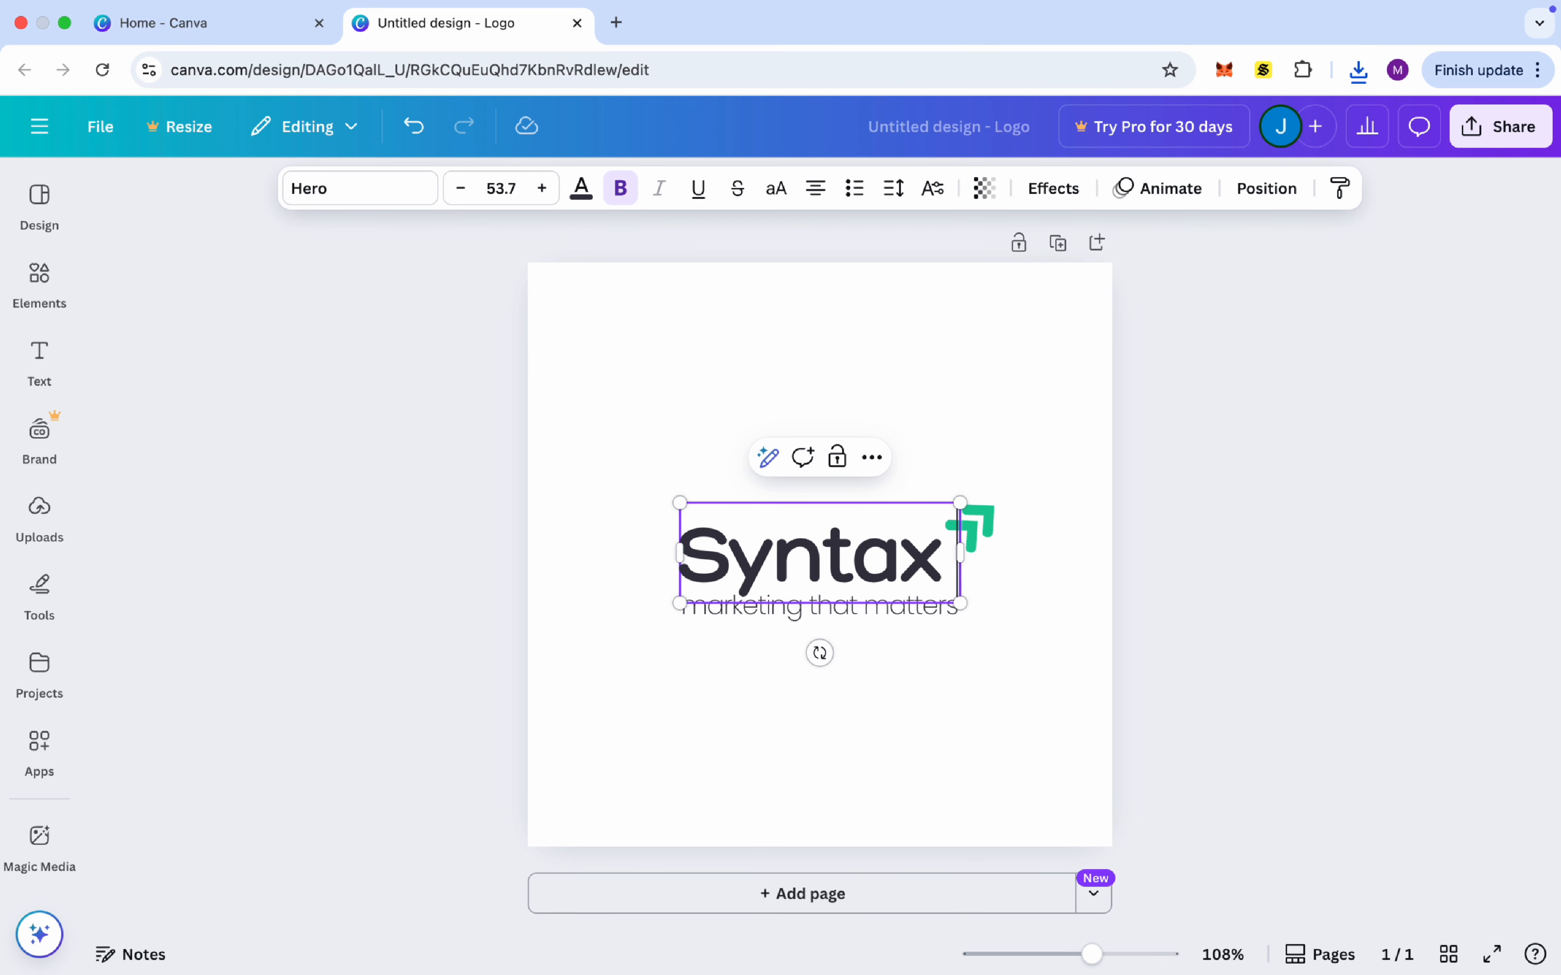
pyautogui.press('Return')
pyautogui.write('Insights')
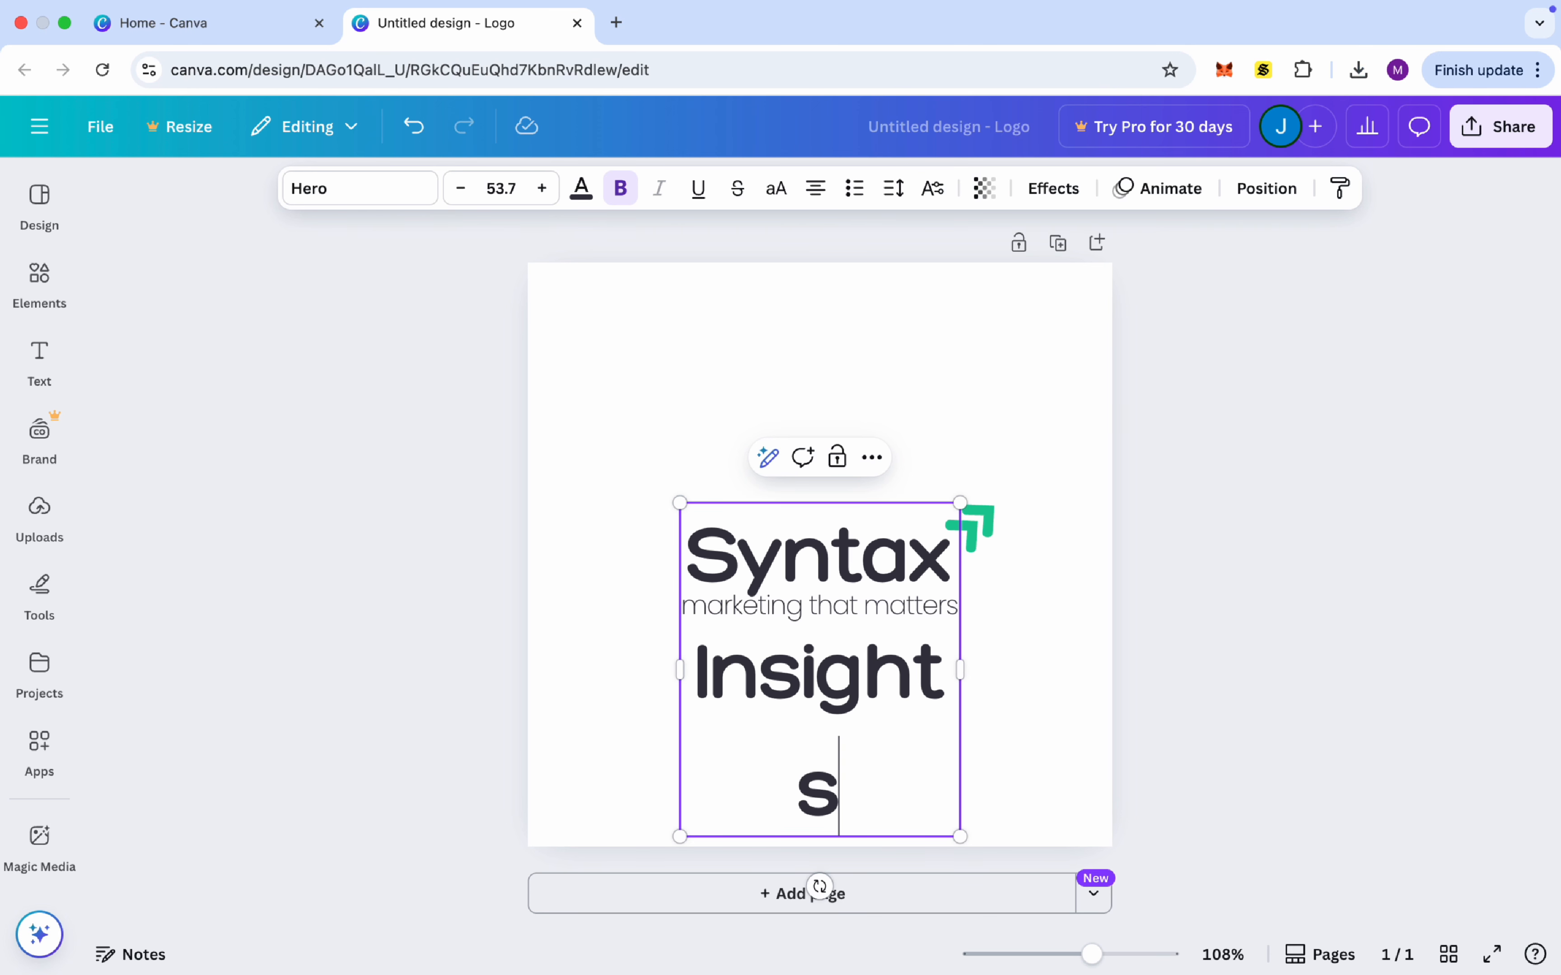
# - Reduce the font size of the whole Syntax Insights heading to 24.7
pyautogui.hotkey('ctrl', 'a')
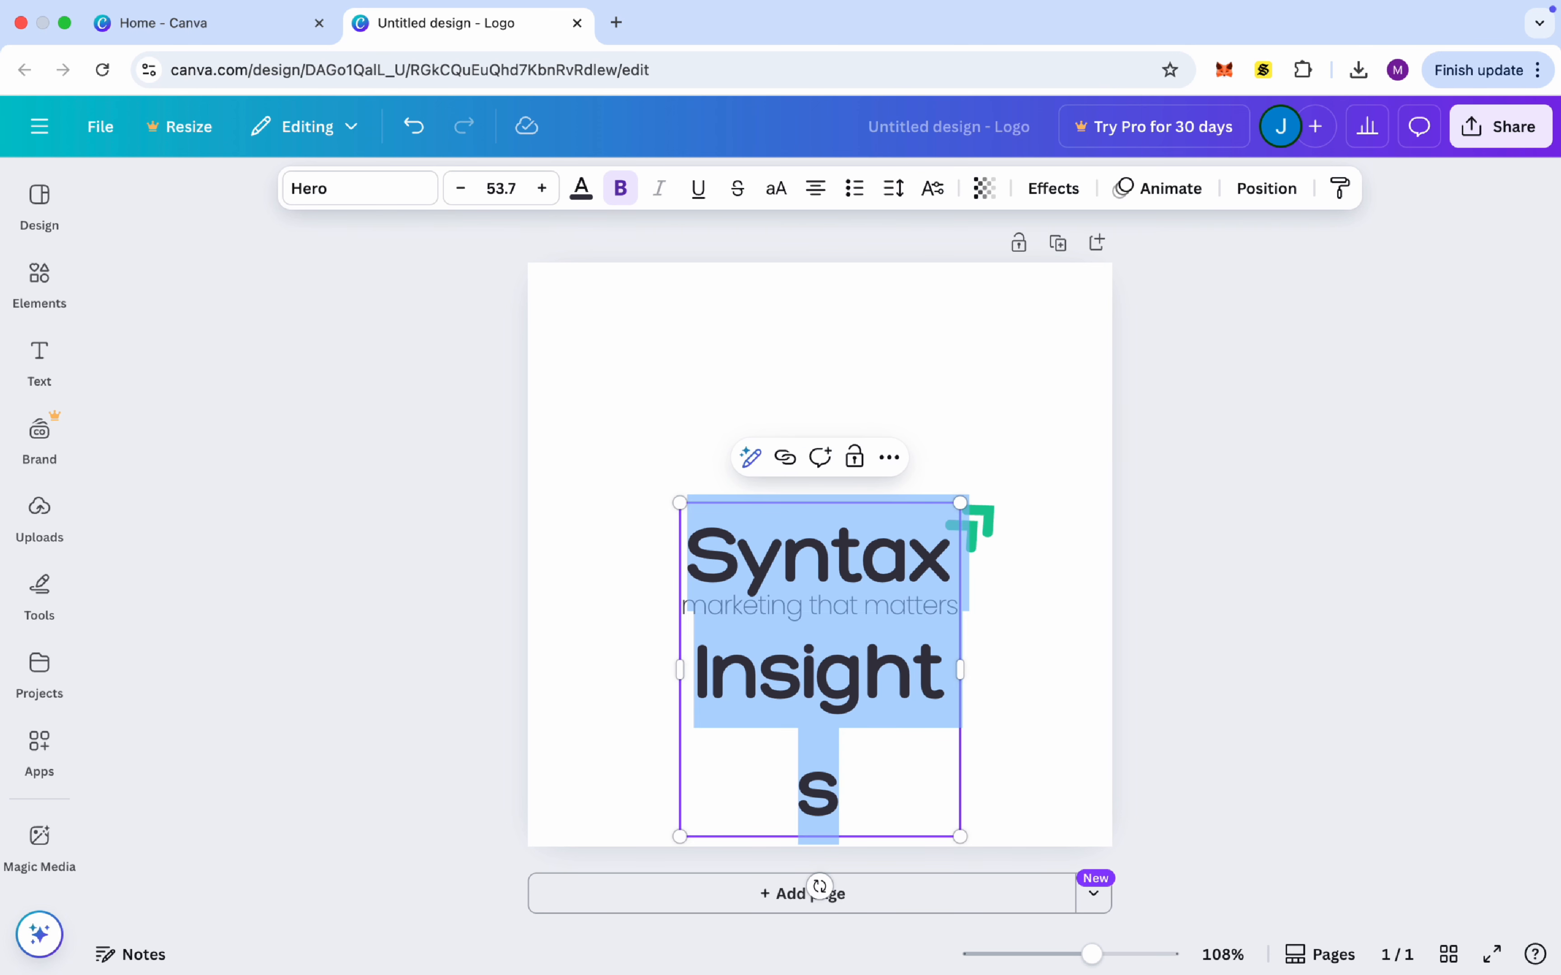
pyautogui.click(460, 194)
pyautogui.click(461, 194)
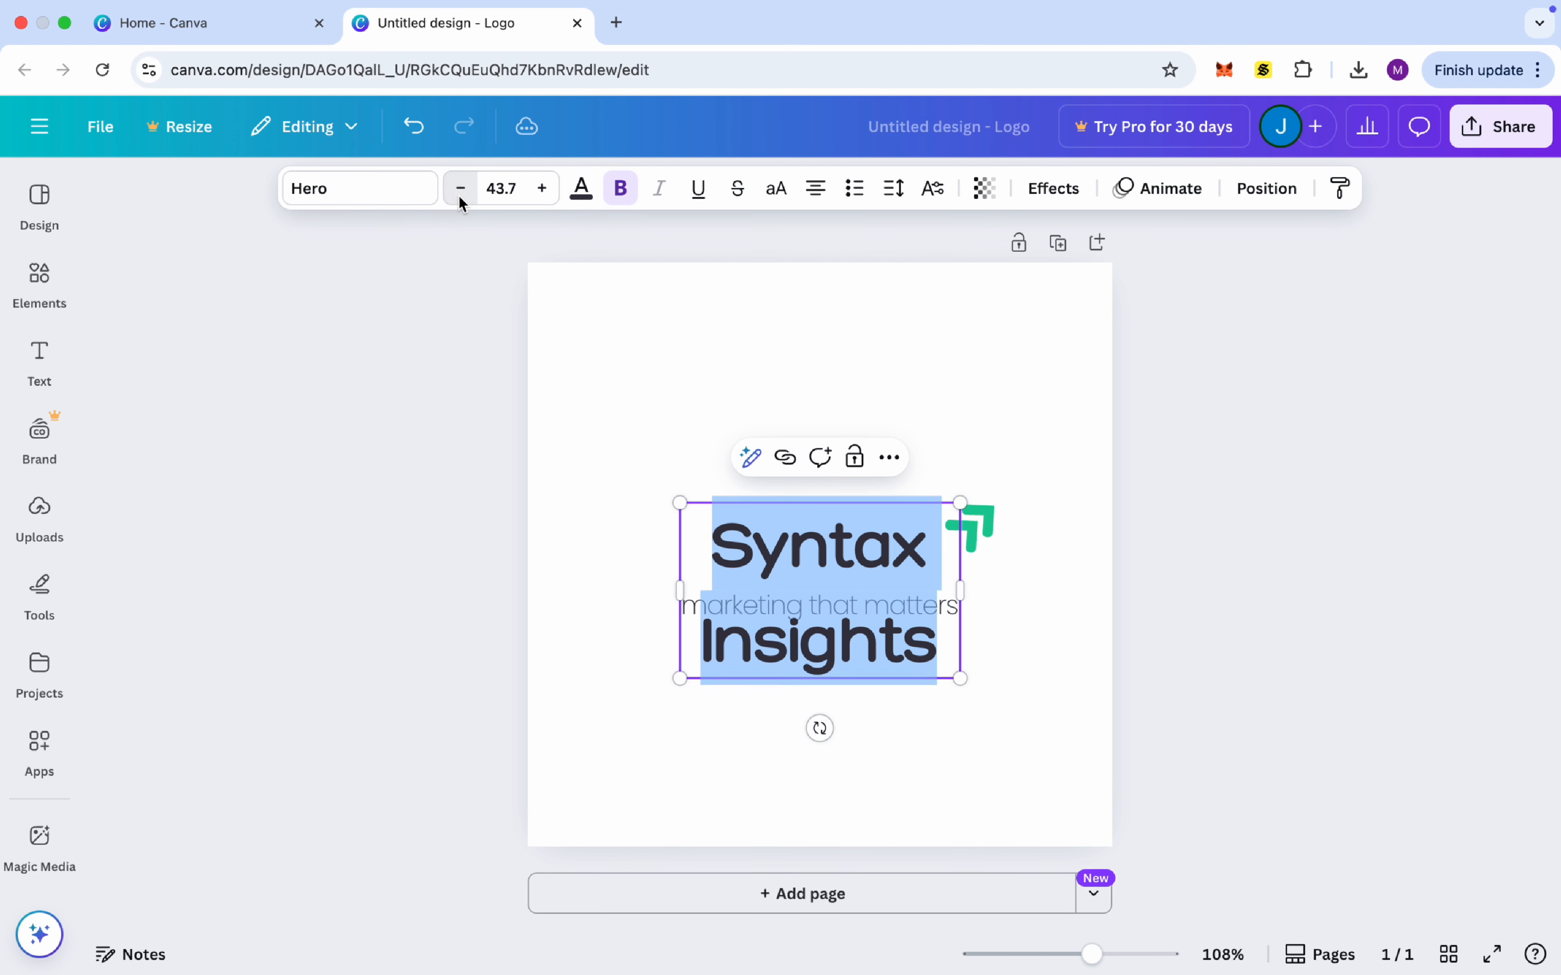
pyautogui.click(460, 193)
pyautogui.click(461, 193)
pyautogui.click(460, 194)
pyautogui.click(461, 194)
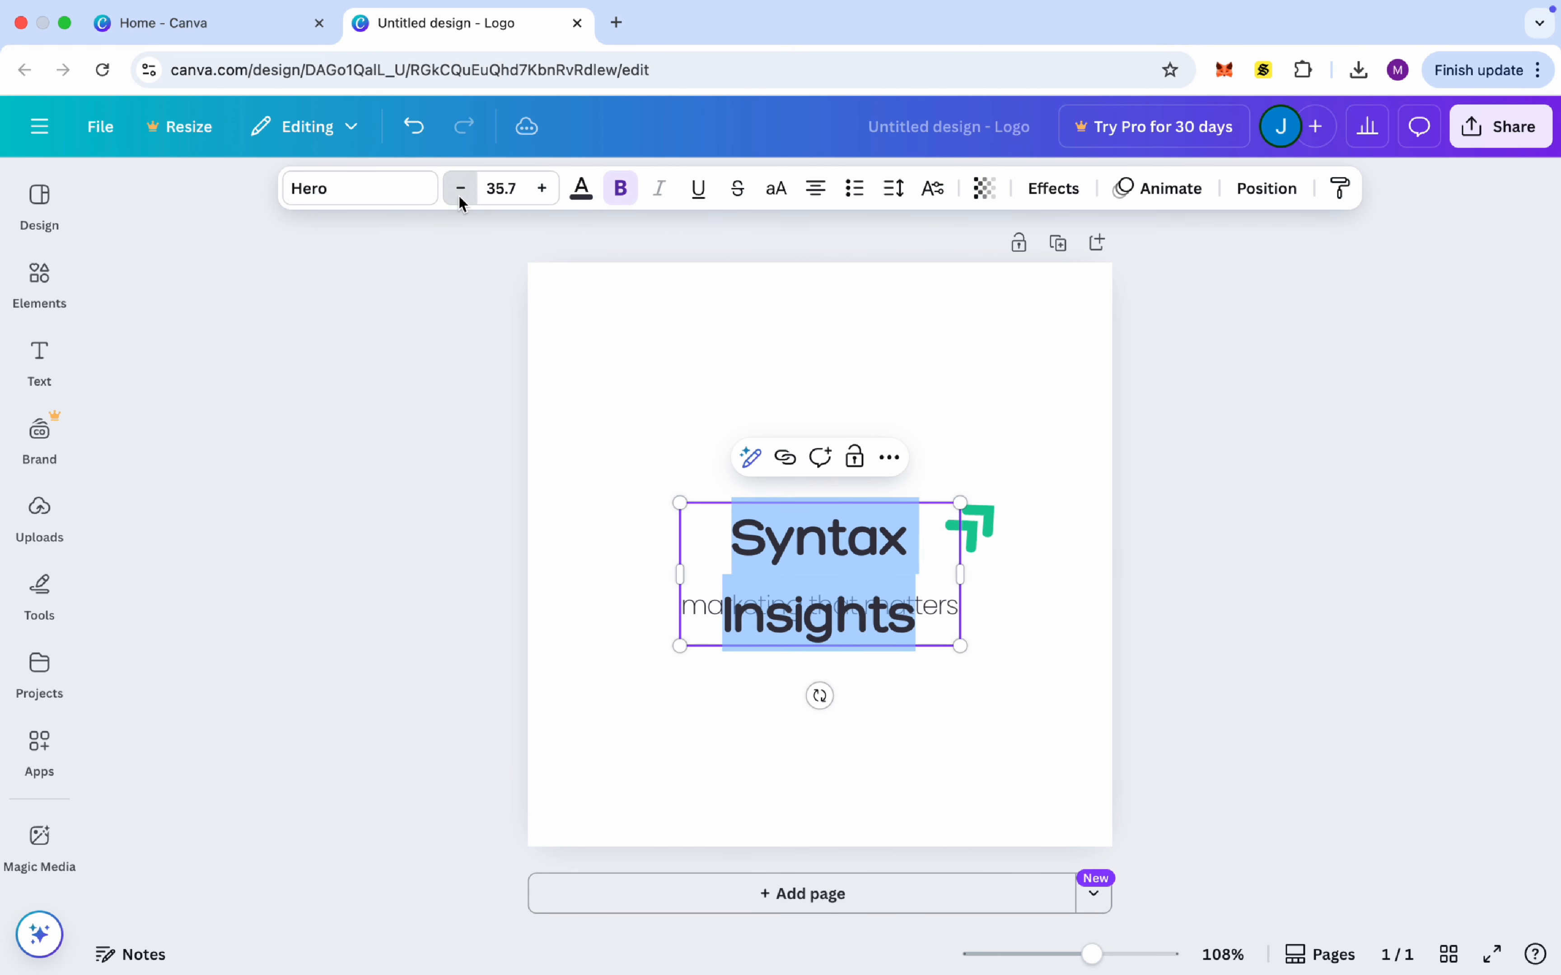
pyautogui.doubleClick(460, 193)
pyautogui.click(461, 194)
pyautogui.doubleClick(461, 194)
pyautogui.doubleClick(460, 194)
pyautogui.doubleClick(460, 194)
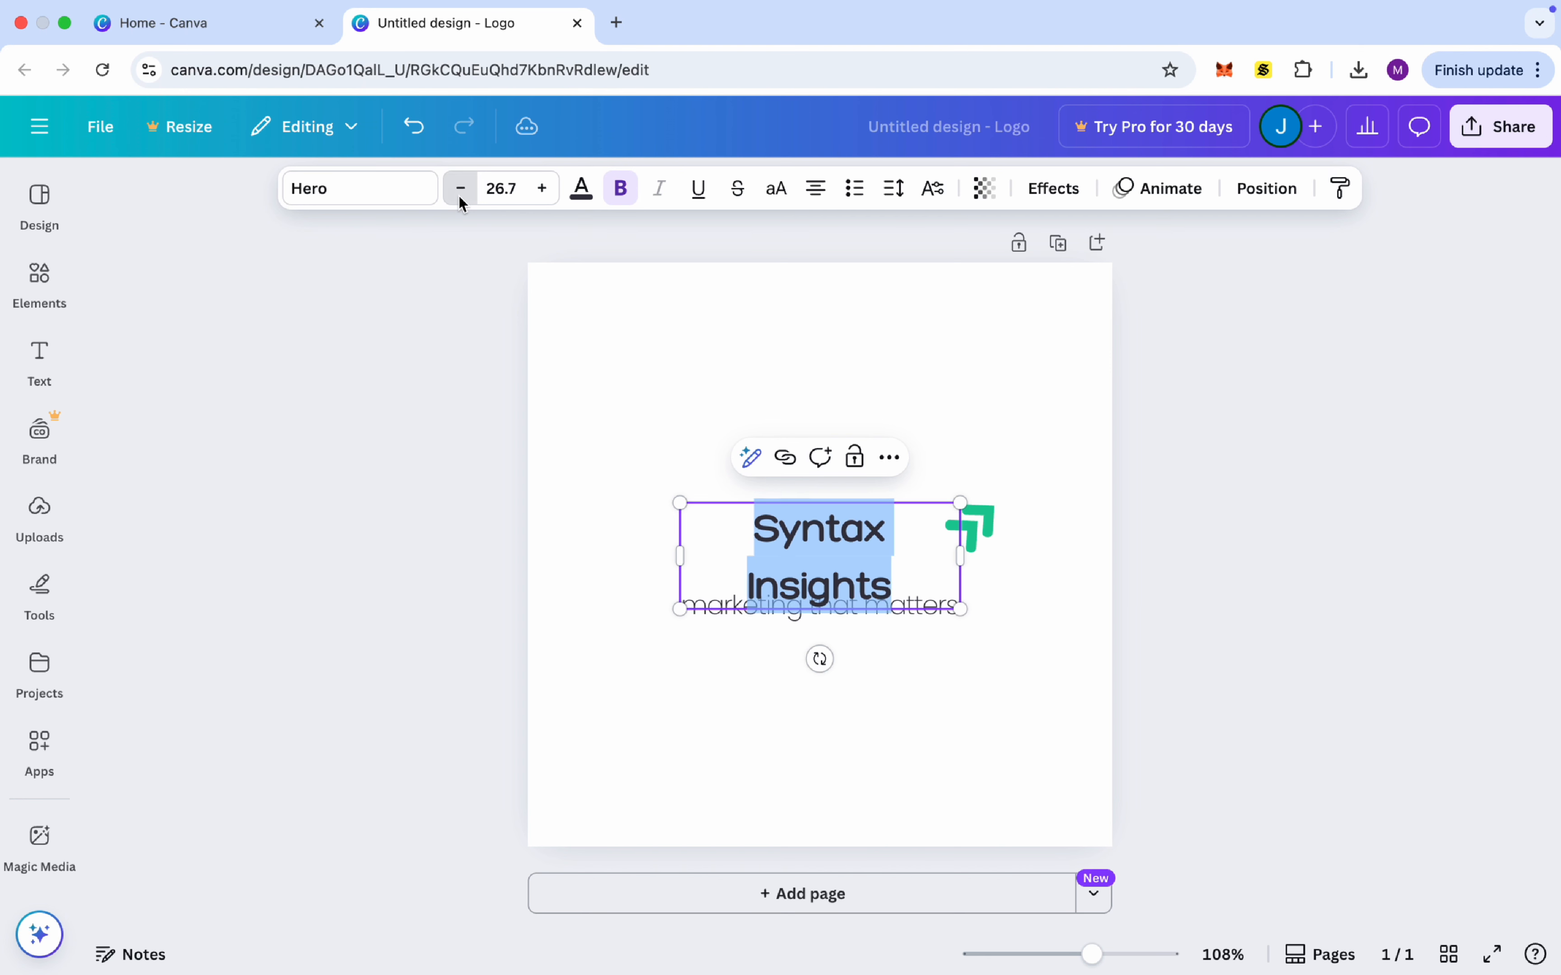
pyautogui.click(460, 193)
# - Move the Syntax Insights heading slightly down and the "marketing that matters" tagline up close beneath it
pyautogui.click(817, 526)
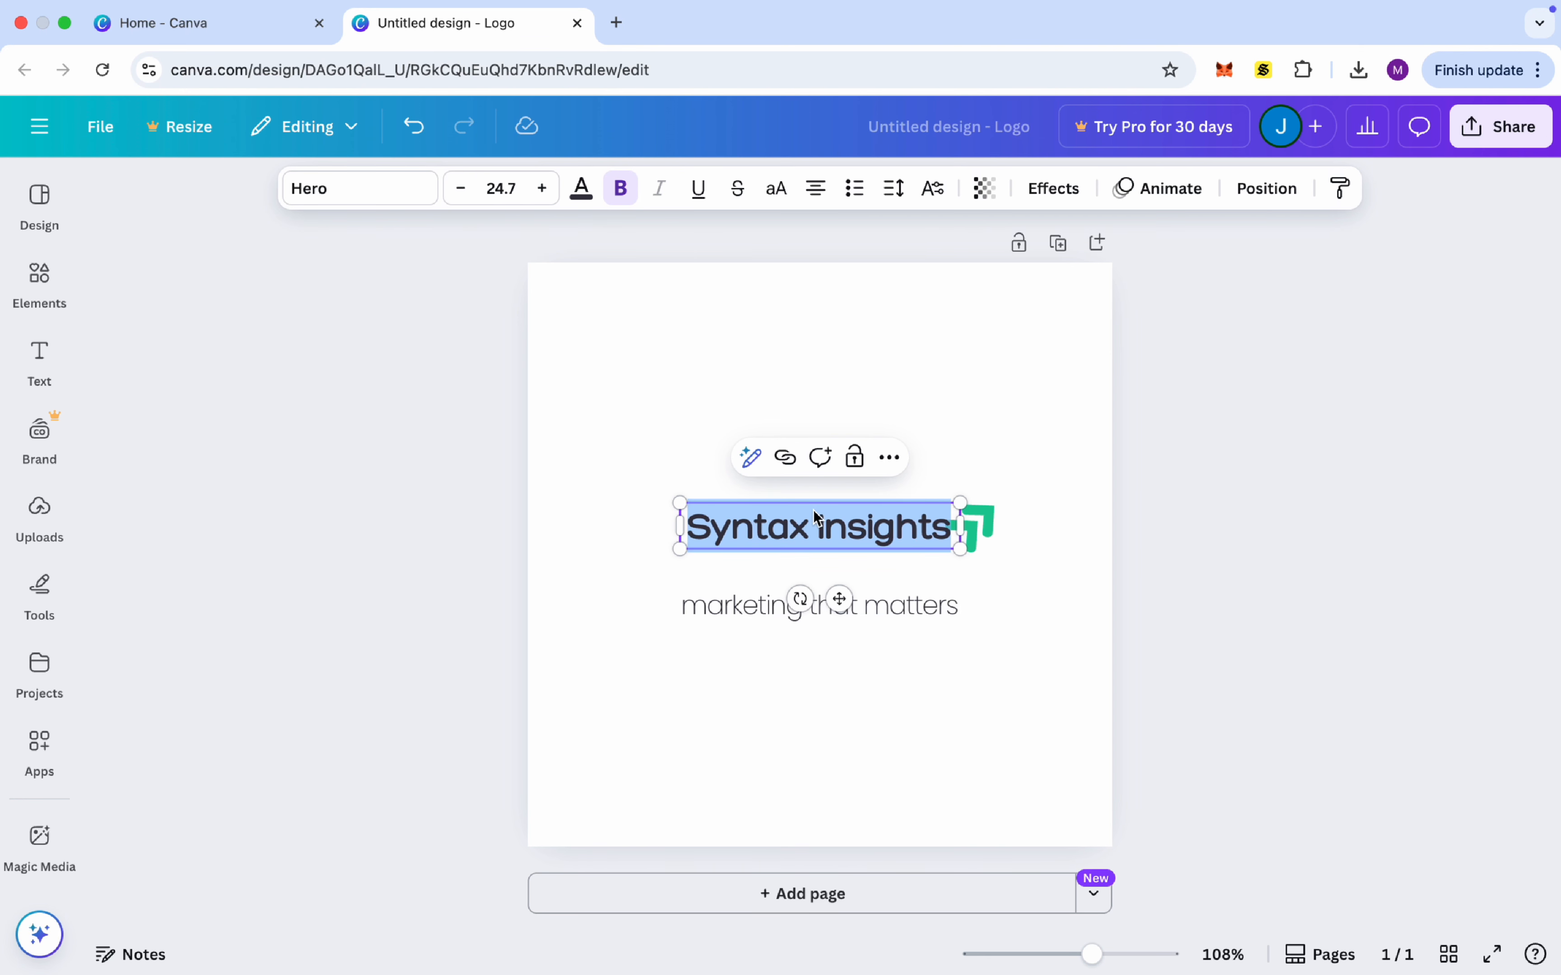
pyautogui.click(857, 497)
pyautogui.click(850, 537)
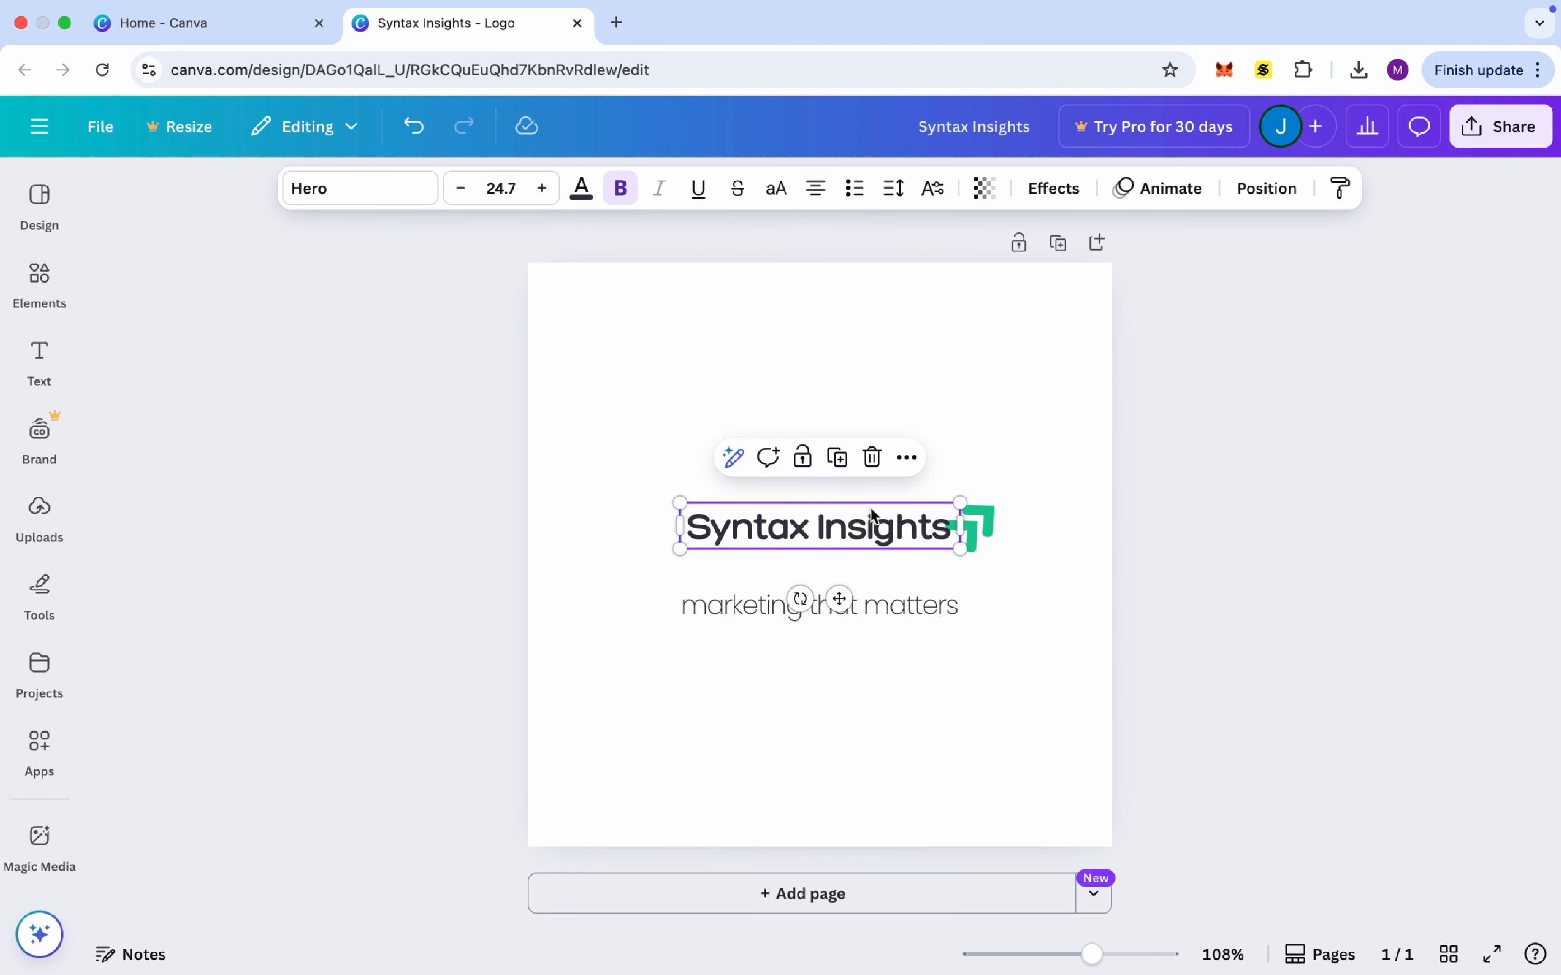
pyautogui.moveTo(872, 516); pyautogui.dragTo(871, 535)
pyautogui.click(836, 605)
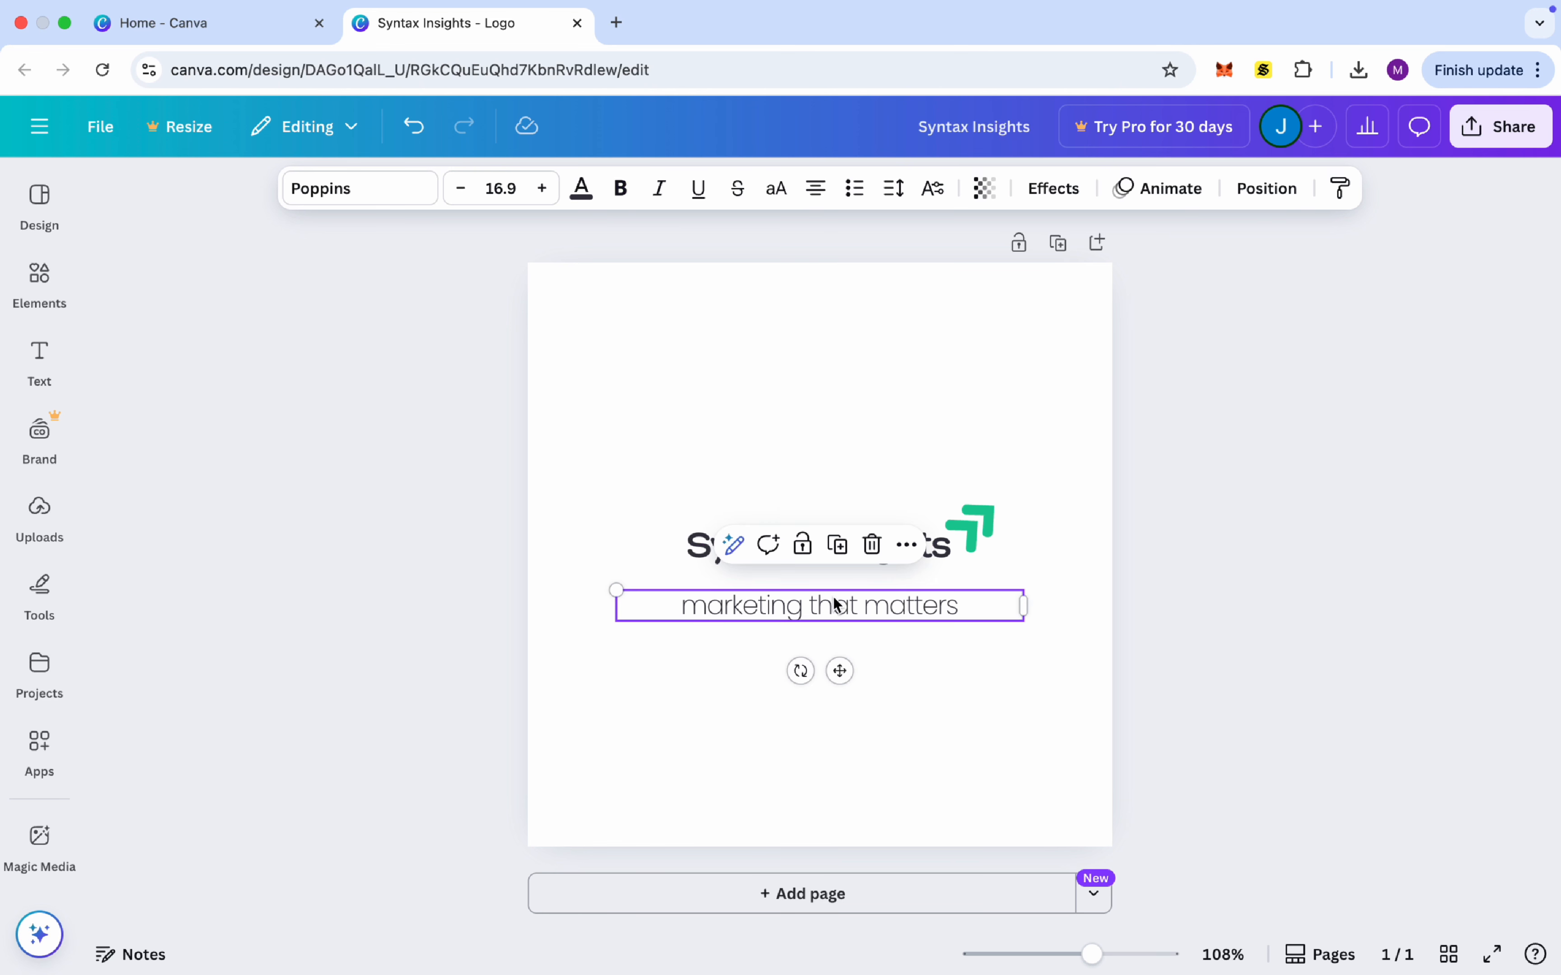
pyautogui.moveTo(896, 607); pyautogui.dragTo(907, 591)
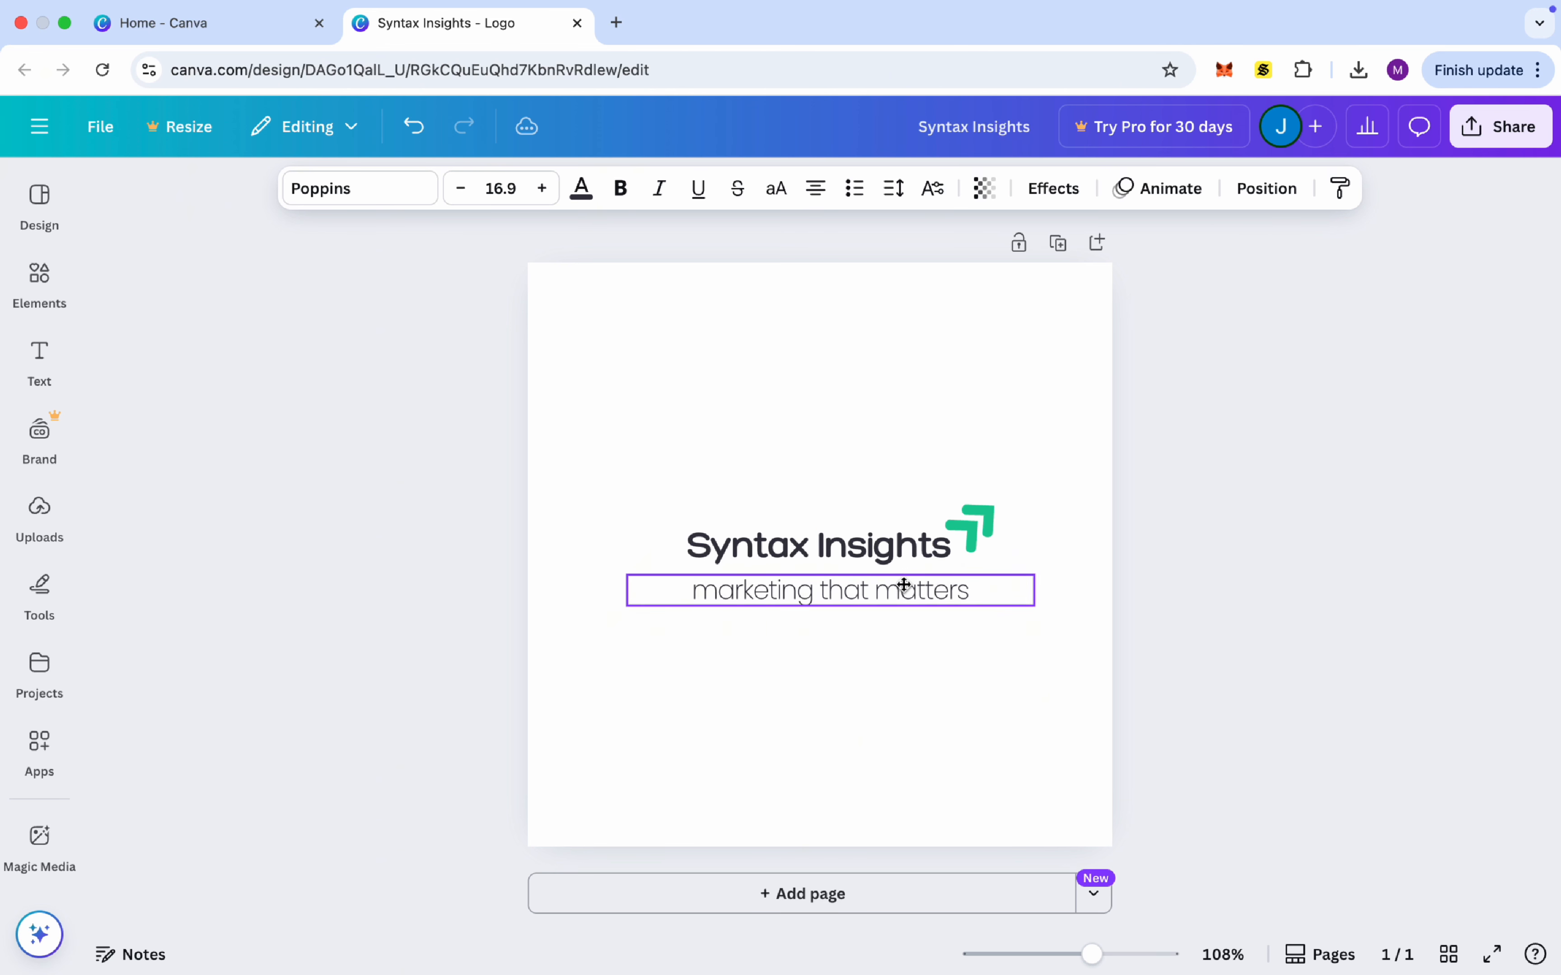
# - Replace the "marketing that matters" tagline with "Just a test Text"
pyautogui.doubleClick(877, 601)
pyautogui.write('J')
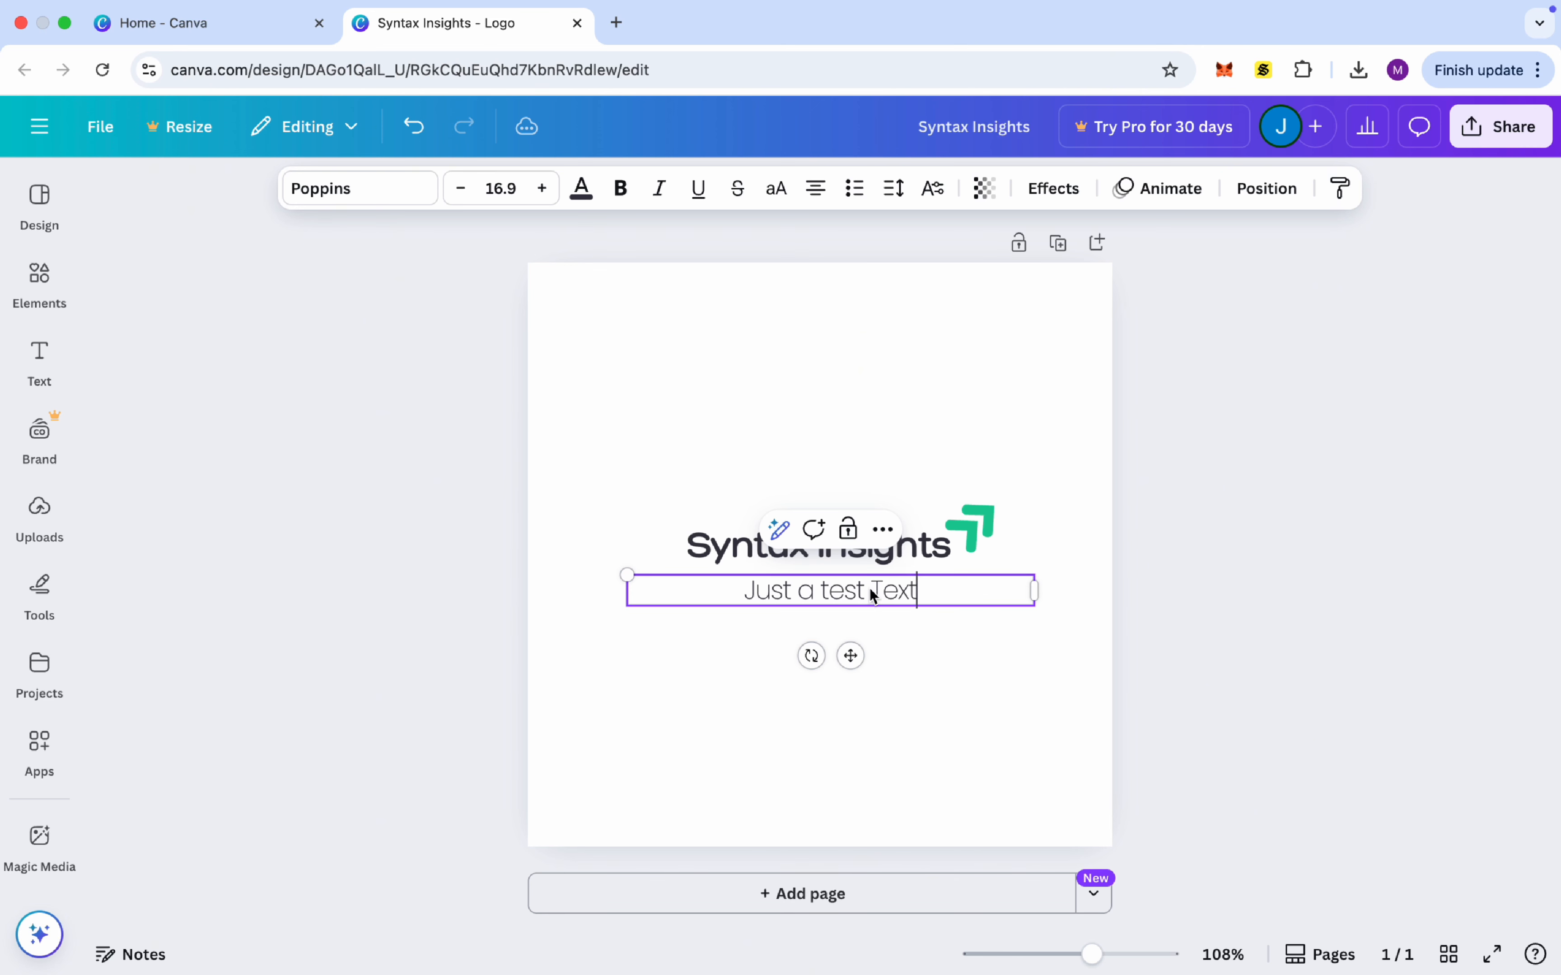
pyautogui.write('ust a test Text')
pyautogui.click(1035, 714)
pyautogui.click(871, 592)
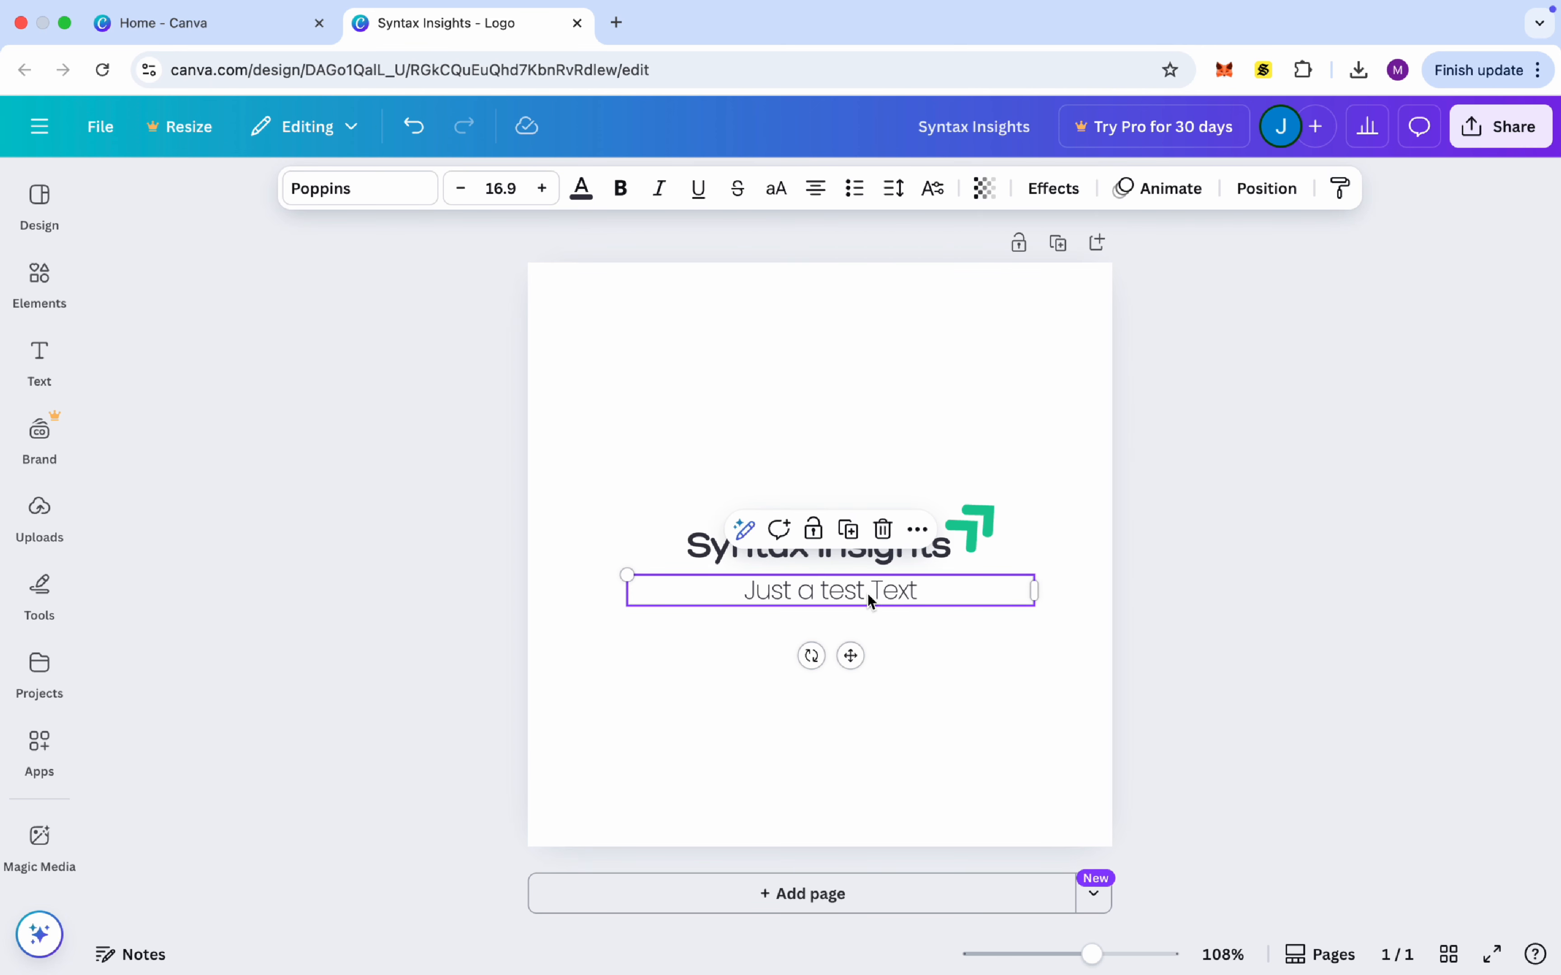
pyautogui.click(970, 658)
# - Change the text color of the Syntax Insights heading to the default solid pink
pyautogui.click(832, 554)
pyautogui.click(581, 189)
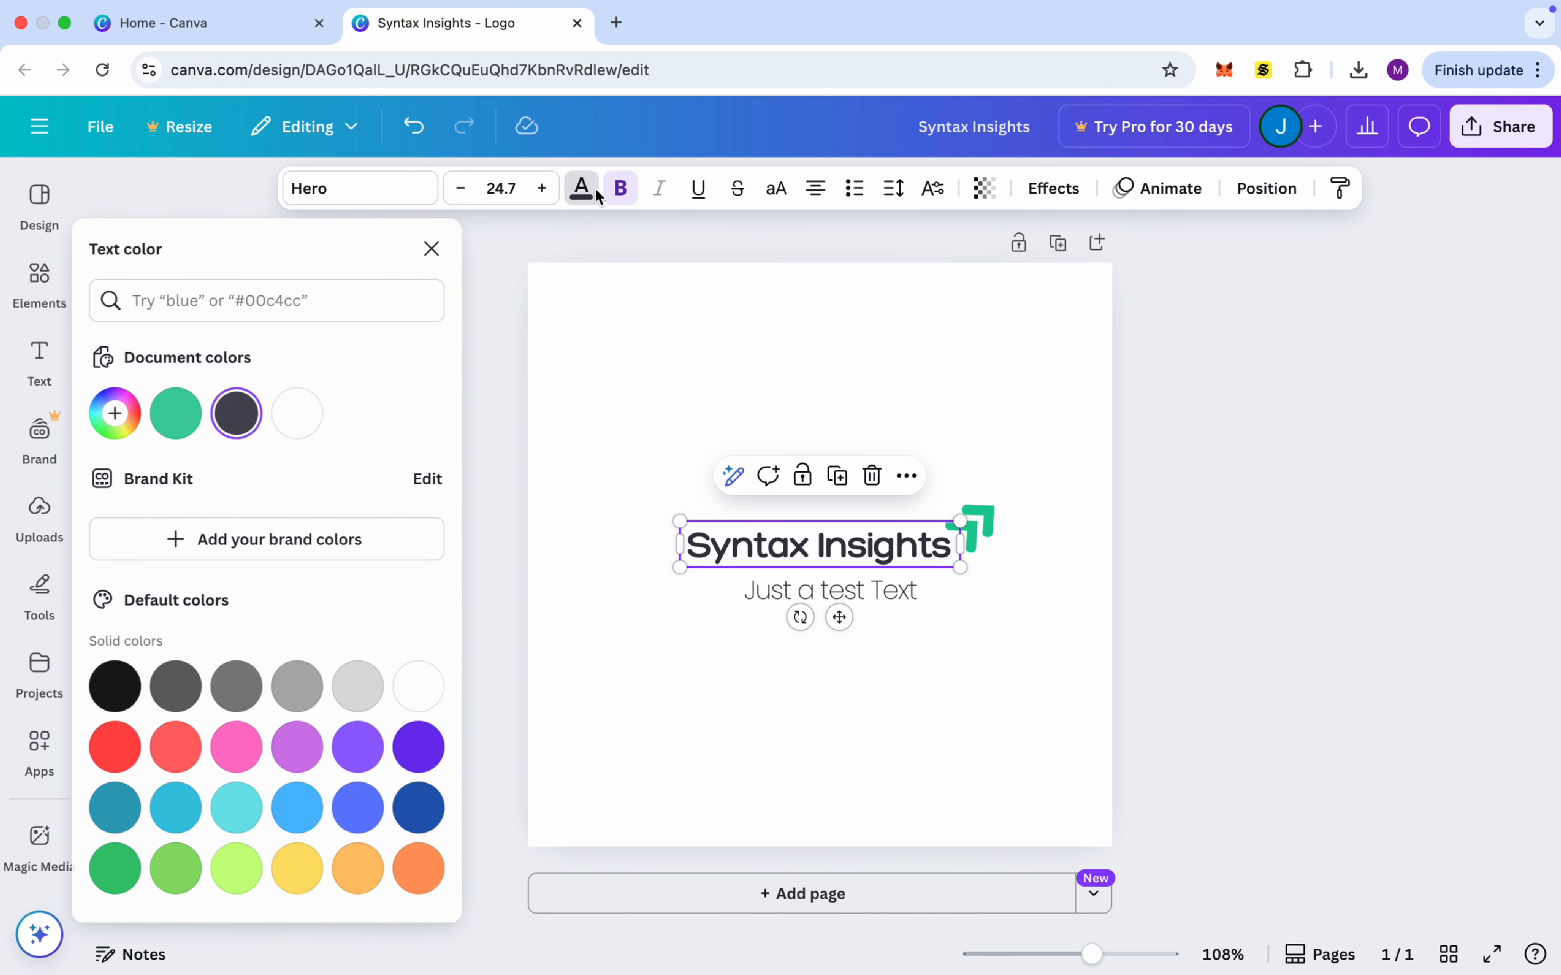
pyautogui.click(244, 745)
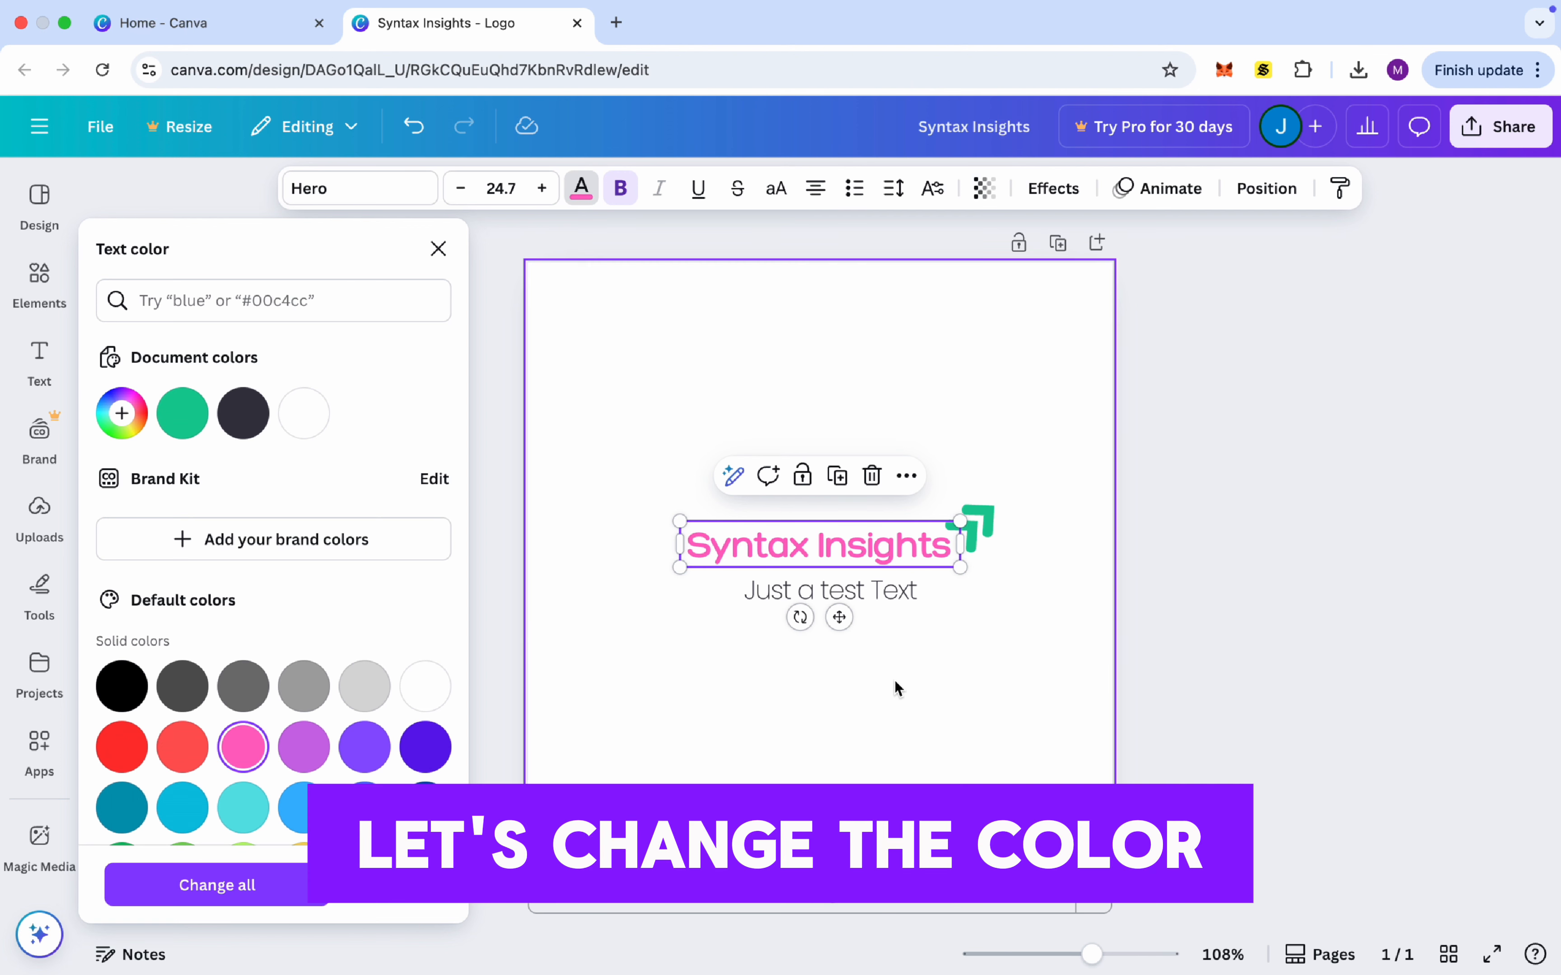
# - Select the "Just a test Text" tagline for a text color change
pyautogui.click(890, 589)
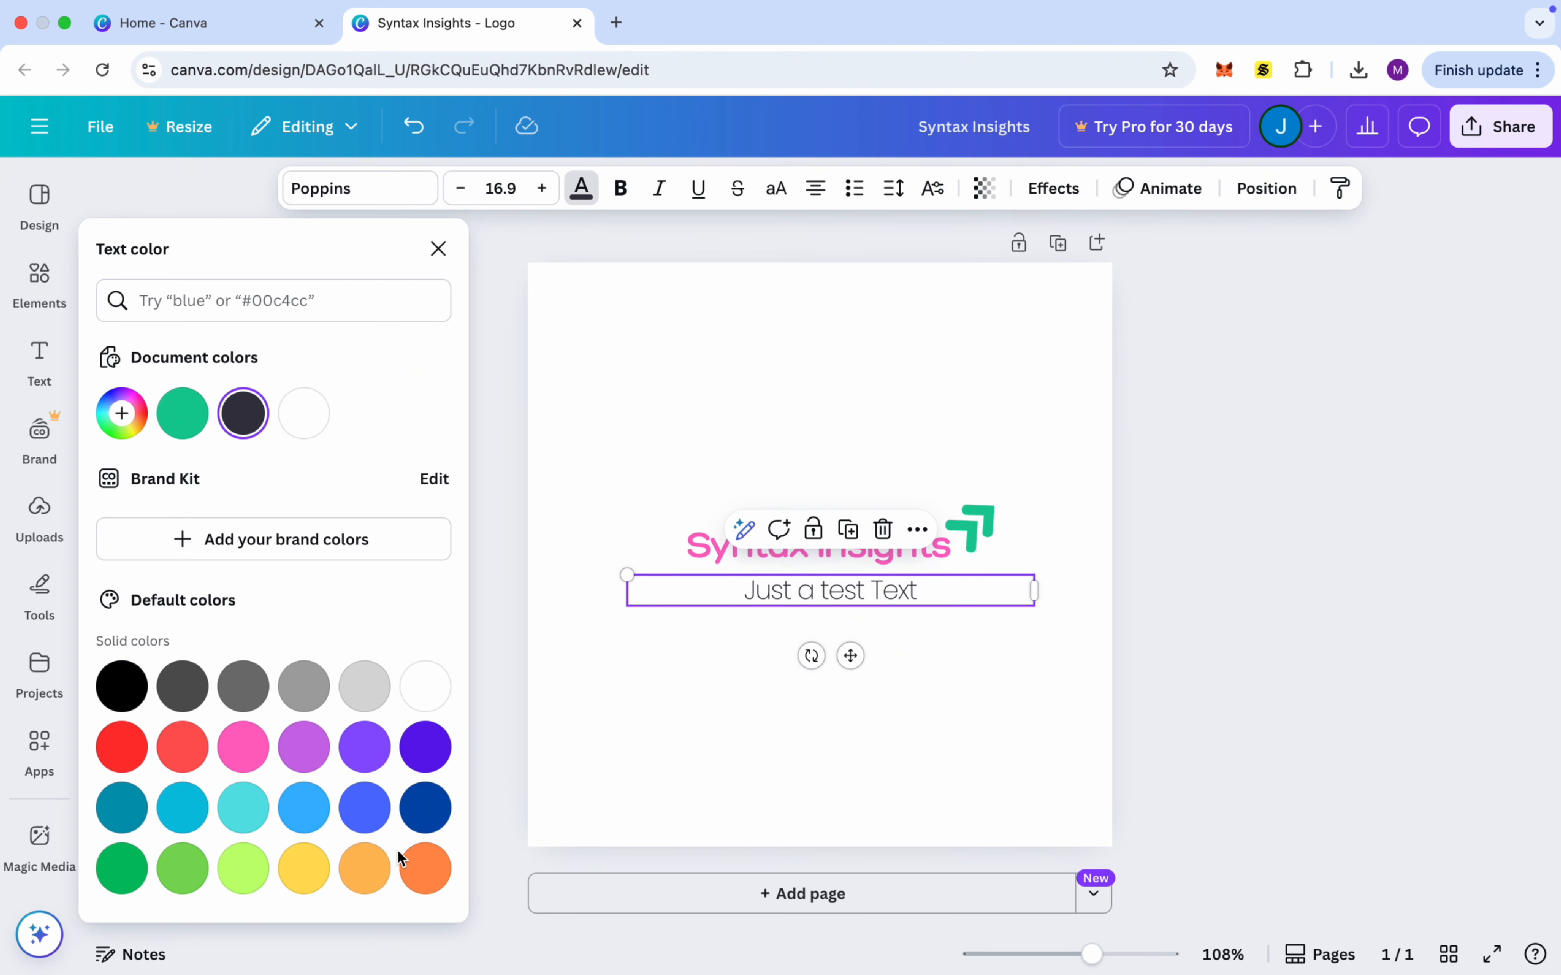